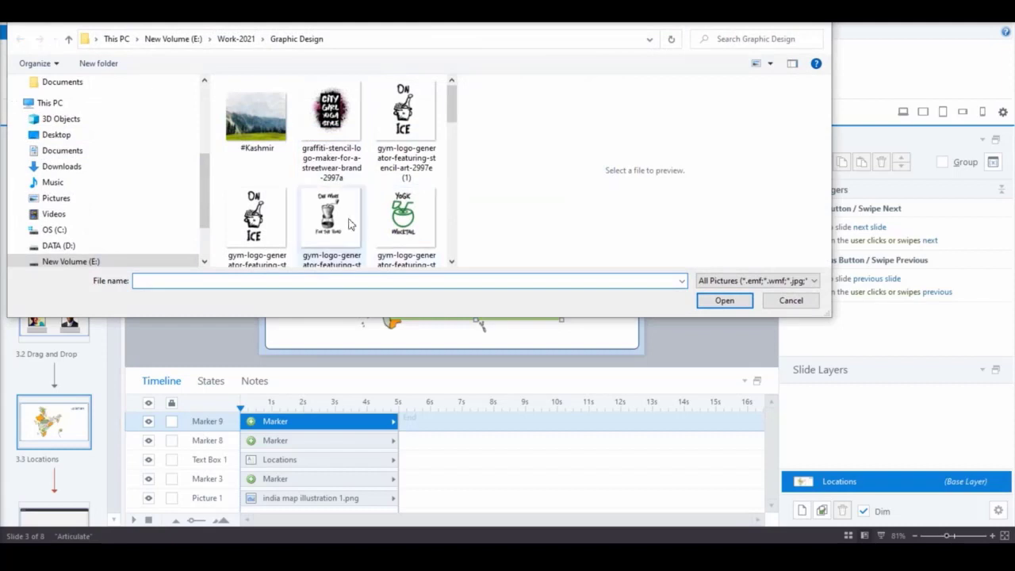
Step: Insert the #Kashmir picture into the Kashmir marker's label and enlarge it up to the description text
left_click(256, 117)
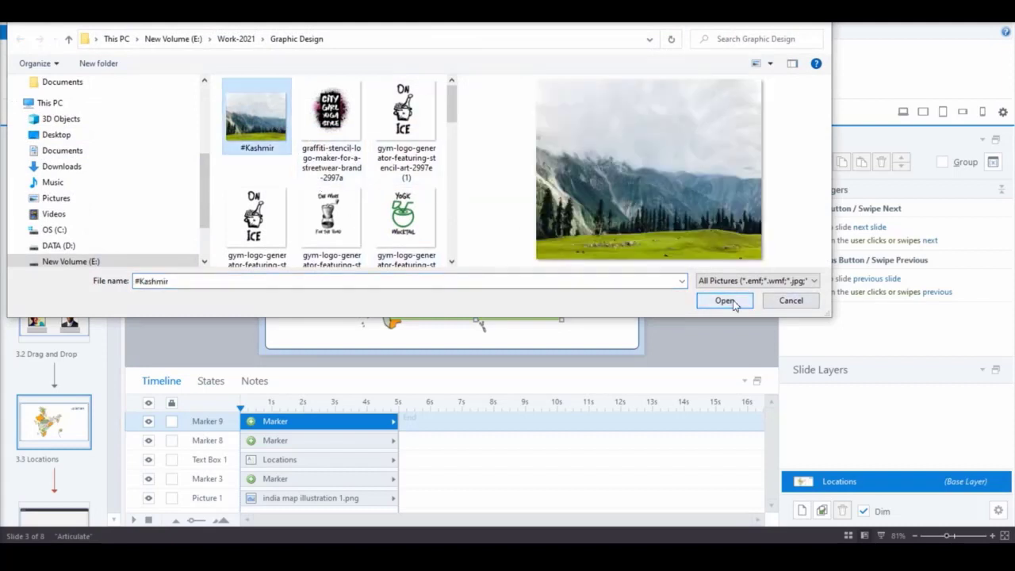
left_click(733, 300)
left_click(483, 284)
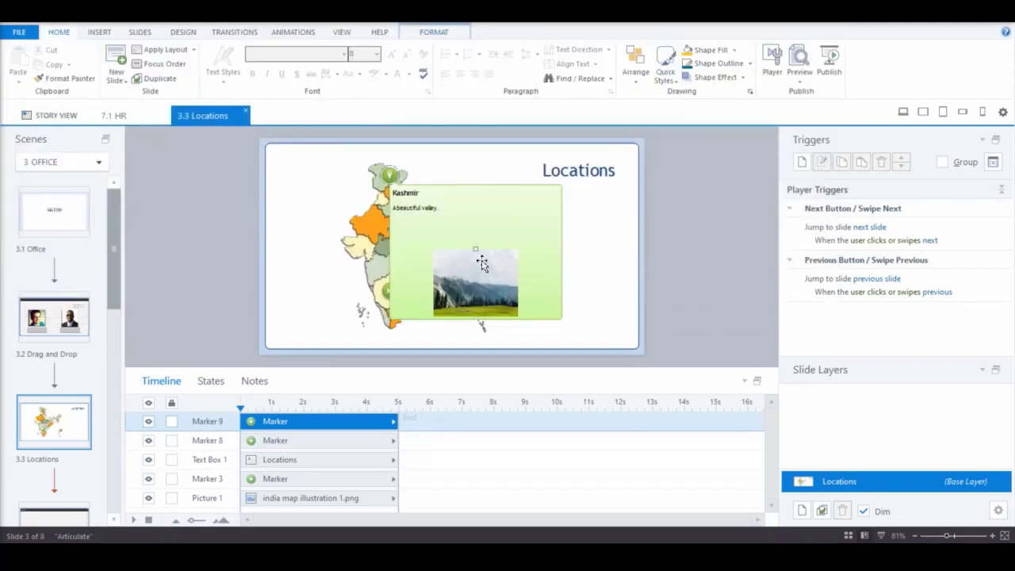
left_click_drag(477, 250, 480, 212)
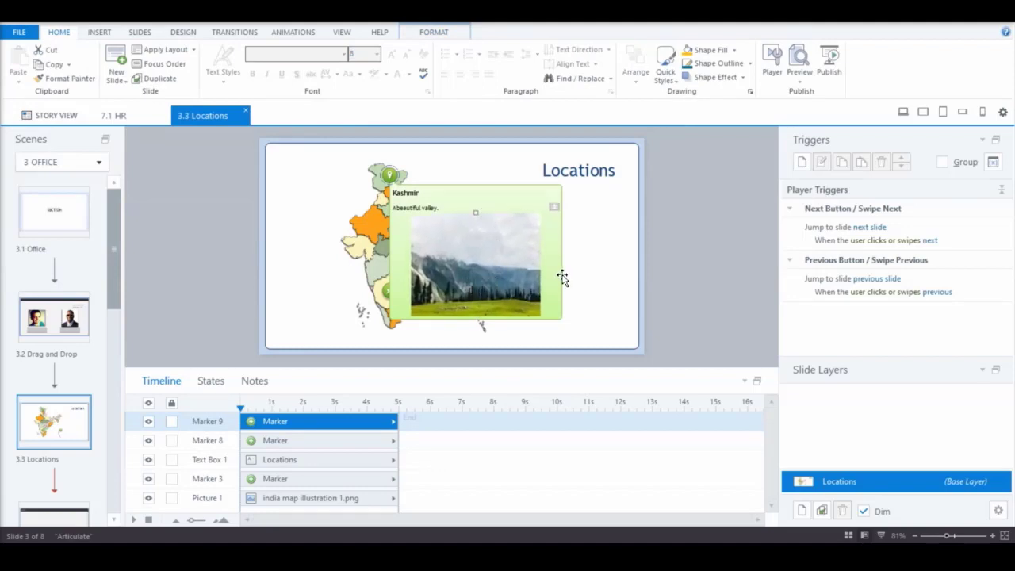
Step: Extend the Kashmir label downward, enlarge its picture below the description, and narrow the label so the picture fills its width
left_click(557, 321)
left_click_drag(481, 325, 481, 339)
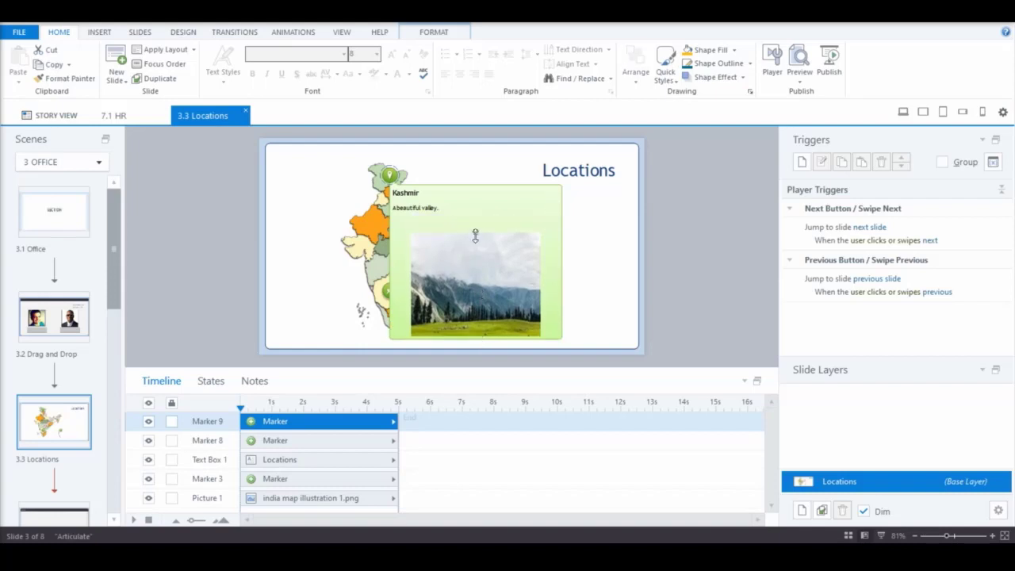
left_click_drag(481, 226, 485, 216)
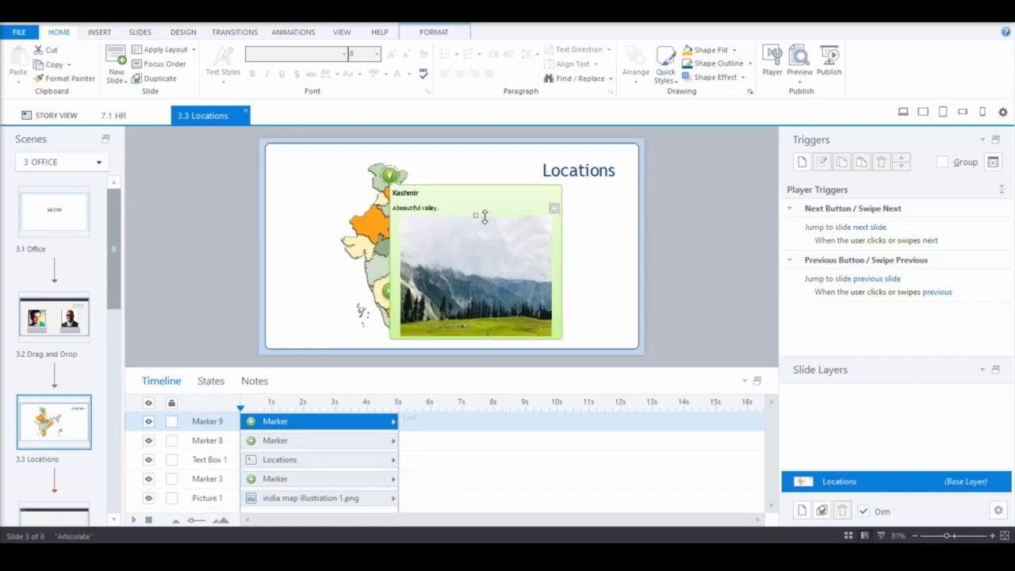
left_click(563, 263)
left_click_drag(563, 263, 546, 263)
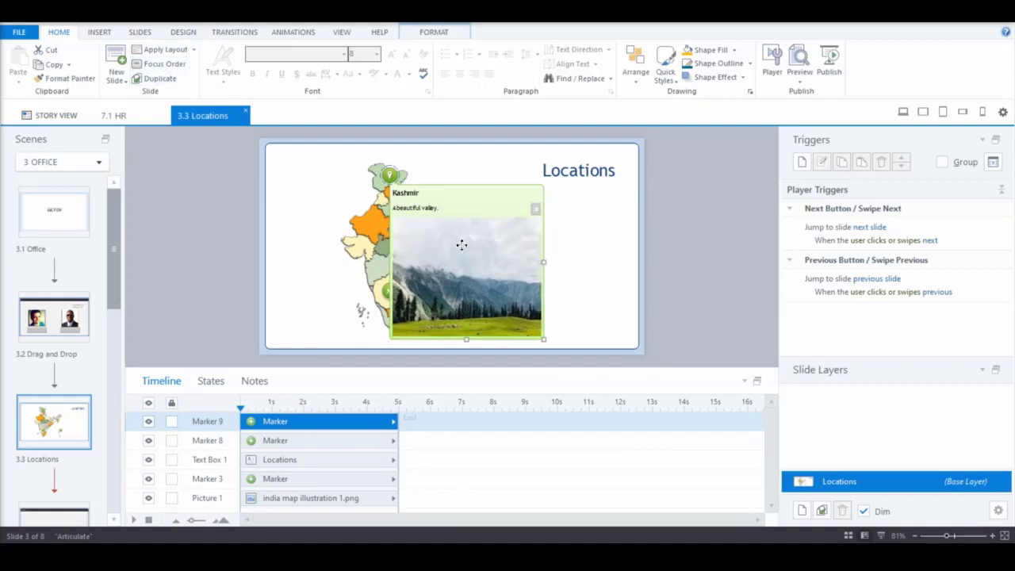
left_click(464, 215)
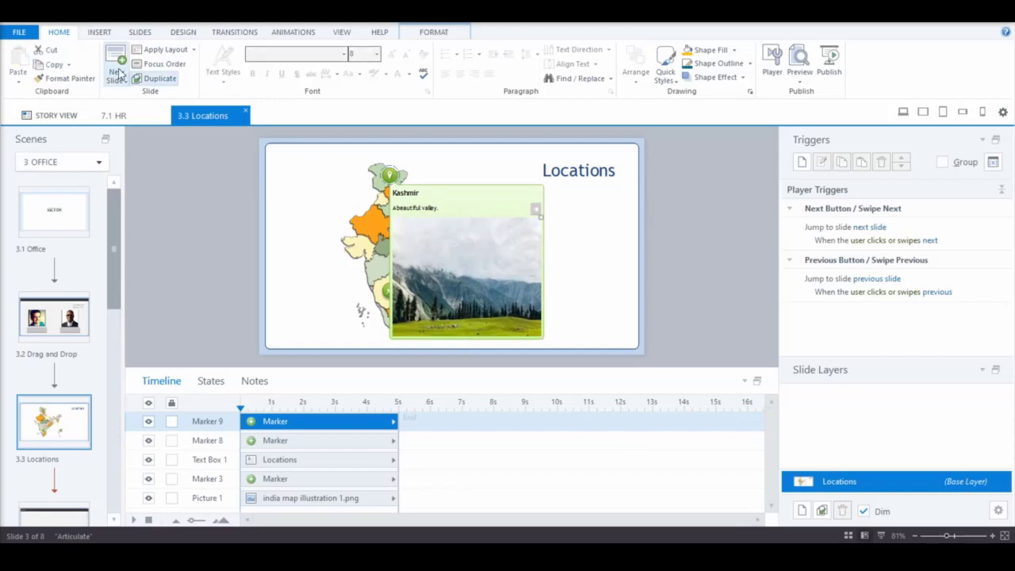
Step: Apply the yellow marker style to the Kashmir marker
left_click(434, 33)
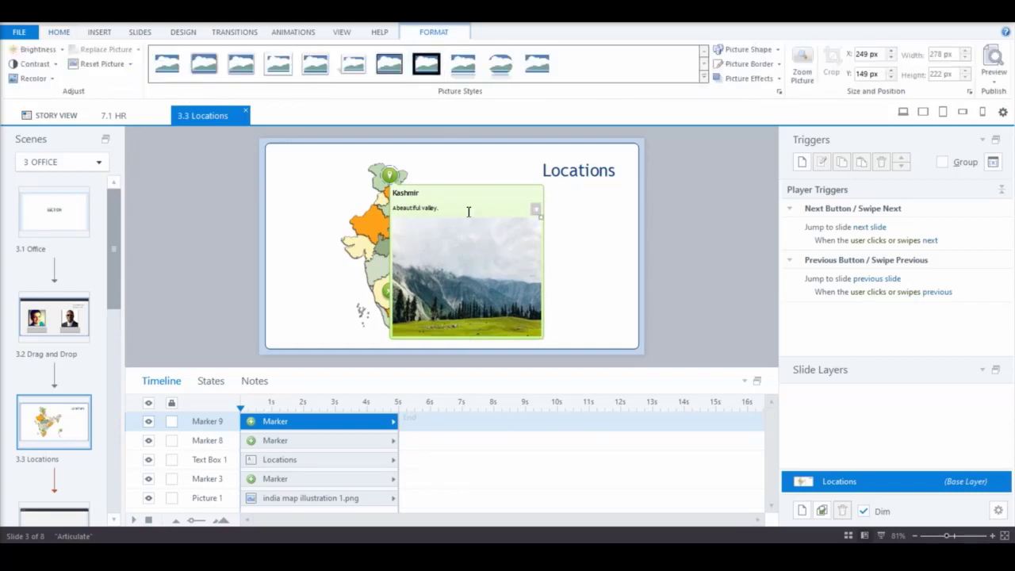
left_click(391, 174)
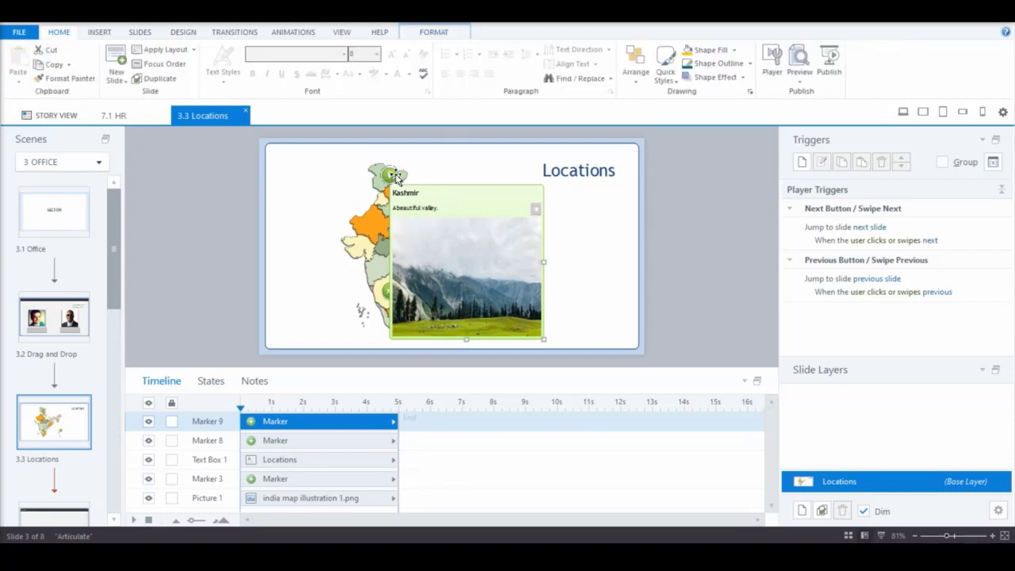
left_click(433, 32)
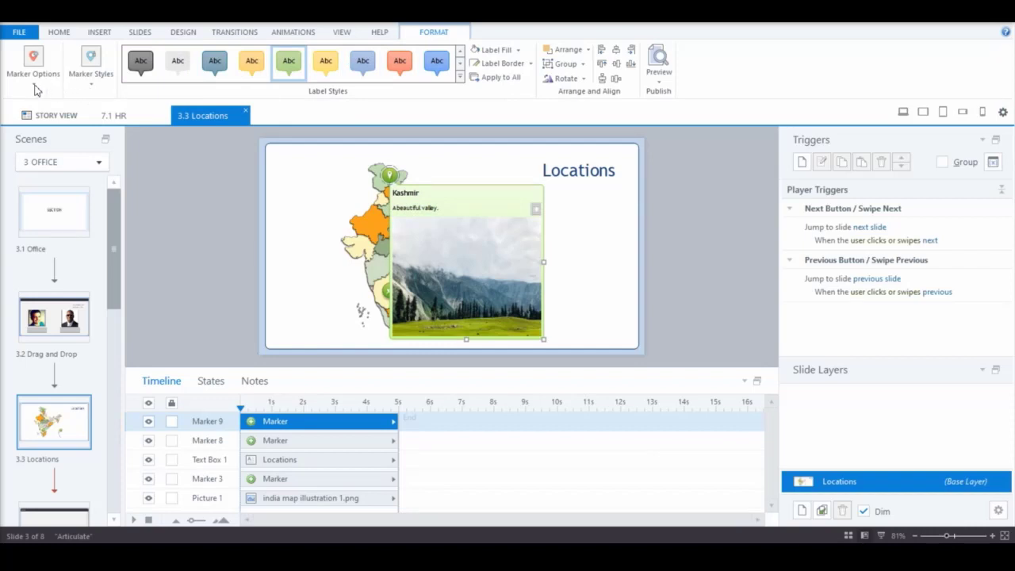
left_click(94, 84)
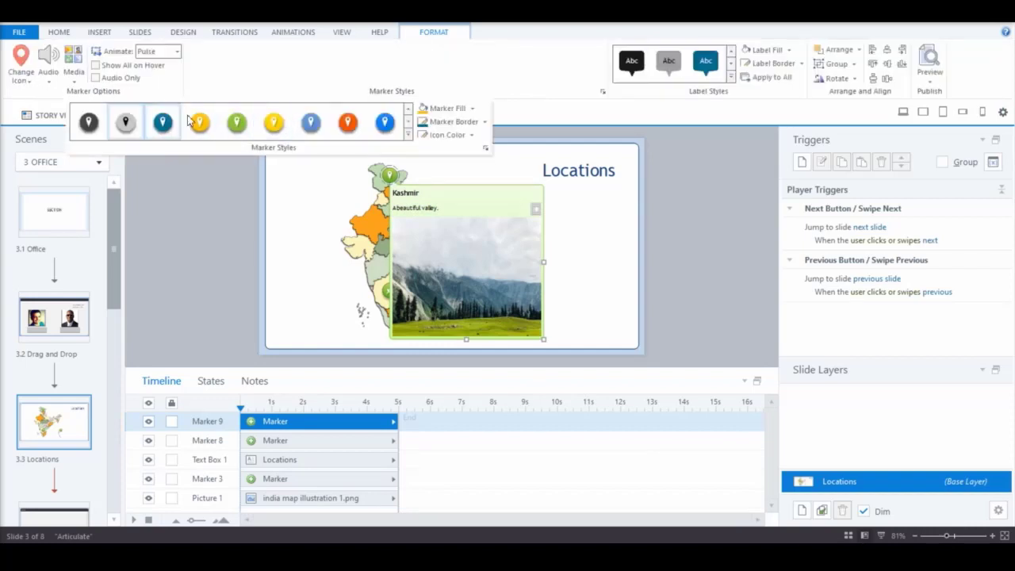
left_click(274, 124)
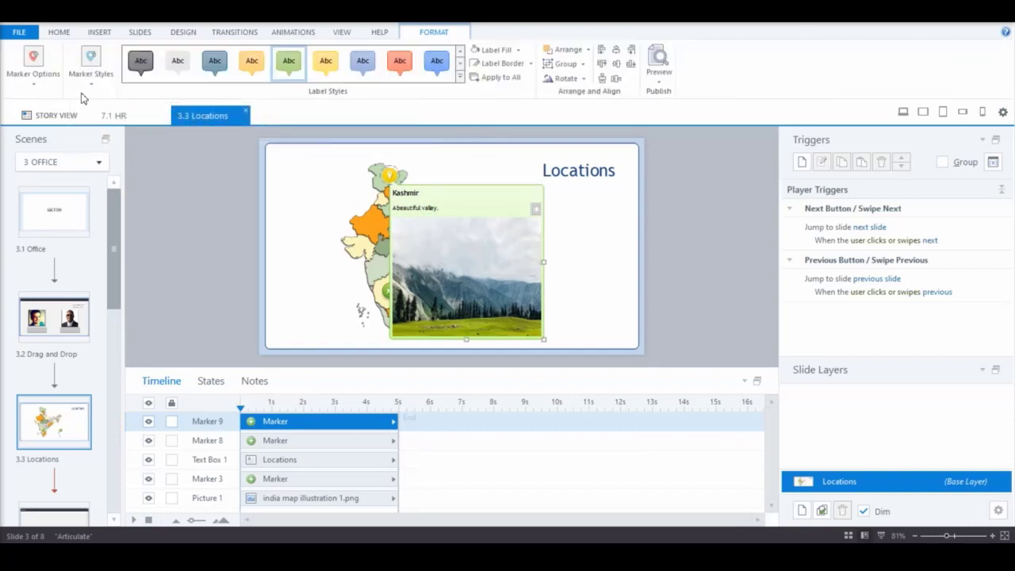
Step: Choose the Pulse animation for the Kashmir marker
left_click(37, 88)
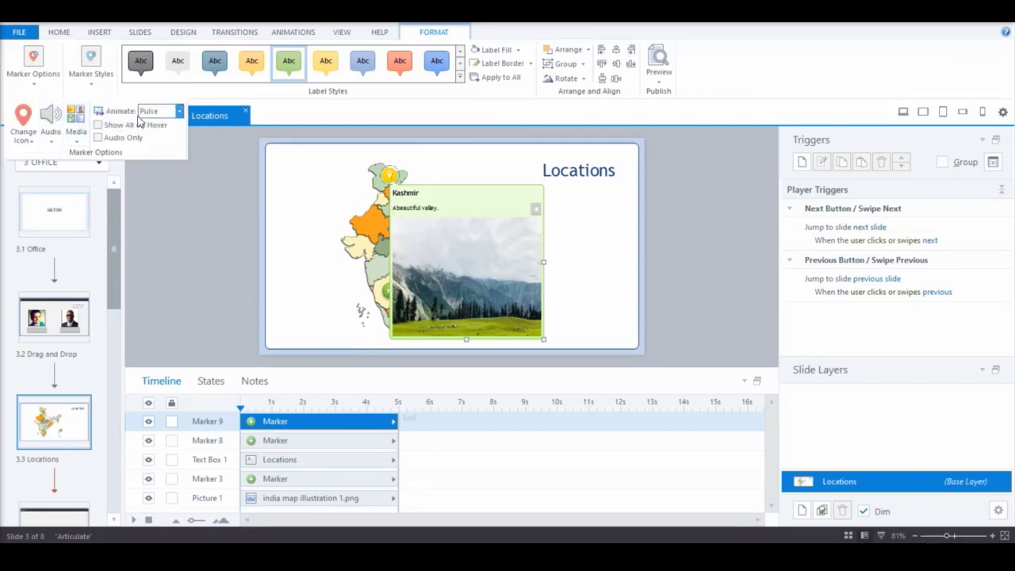
left_click(179, 112)
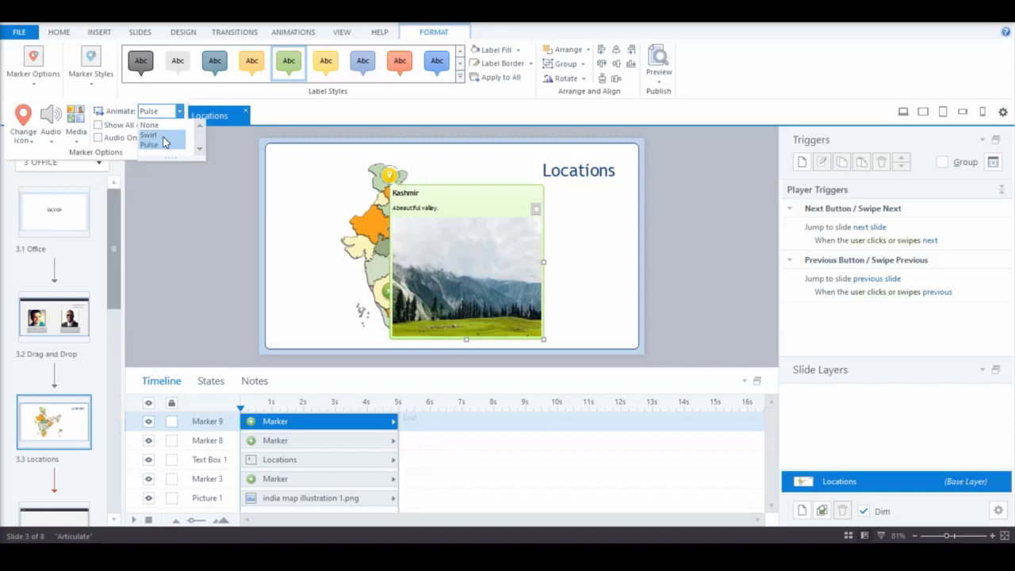
left_click(164, 144)
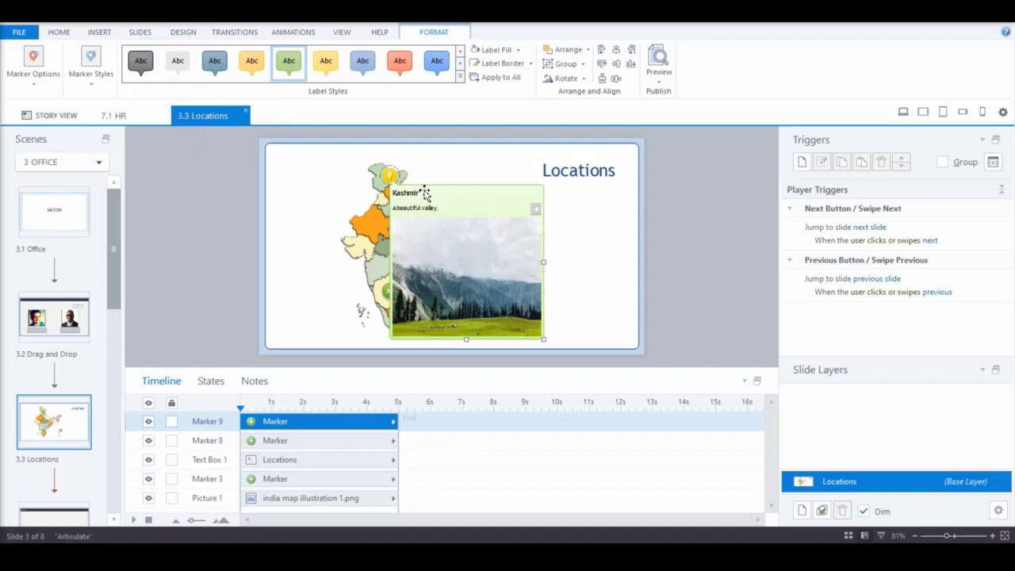
Step: Set the yellow Kashmir marker as the default marker and deselect it
right_click(394, 176)
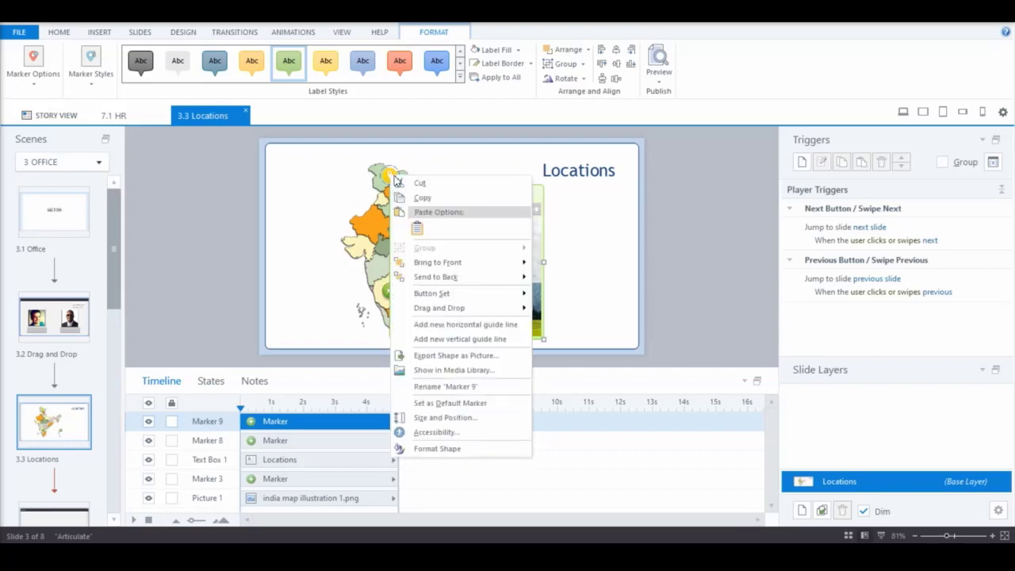
left_click(467, 404)
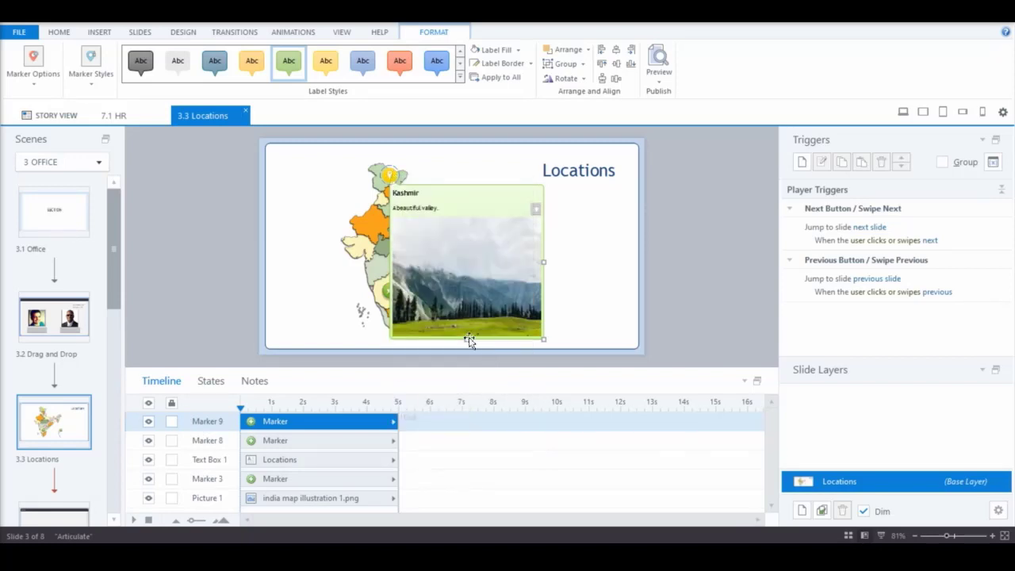
left_click(587, 257)
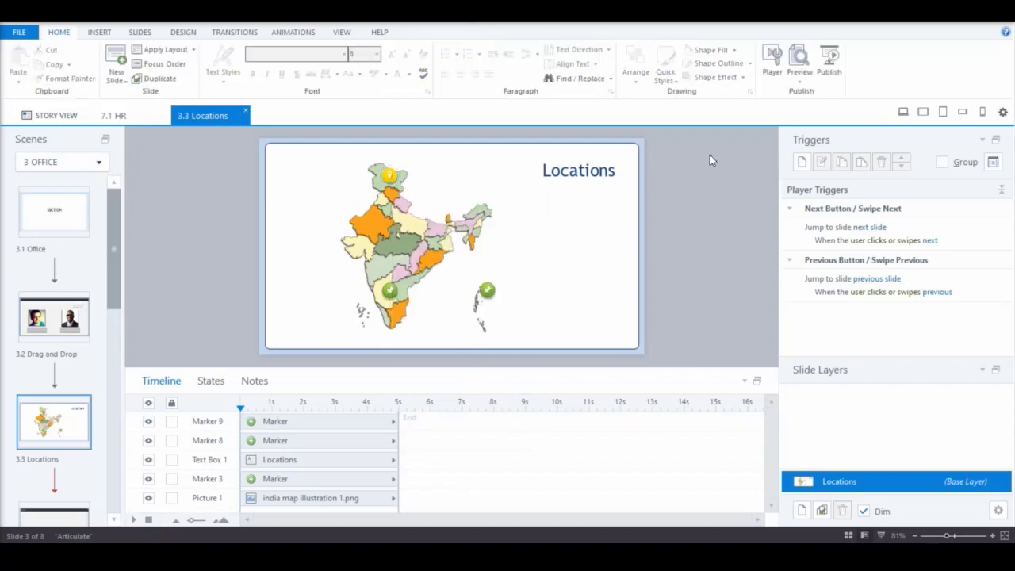
Step: Preview the Locations slide and open the Kashmir marker to test its label
left_click(800, 75)
left_click(823, 97)
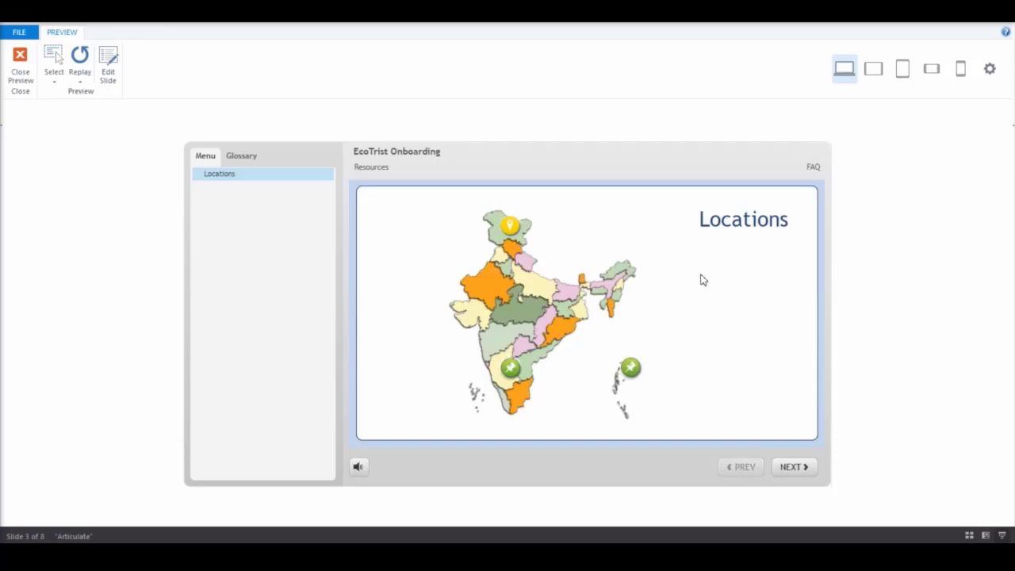
mouse_move(512, 227)
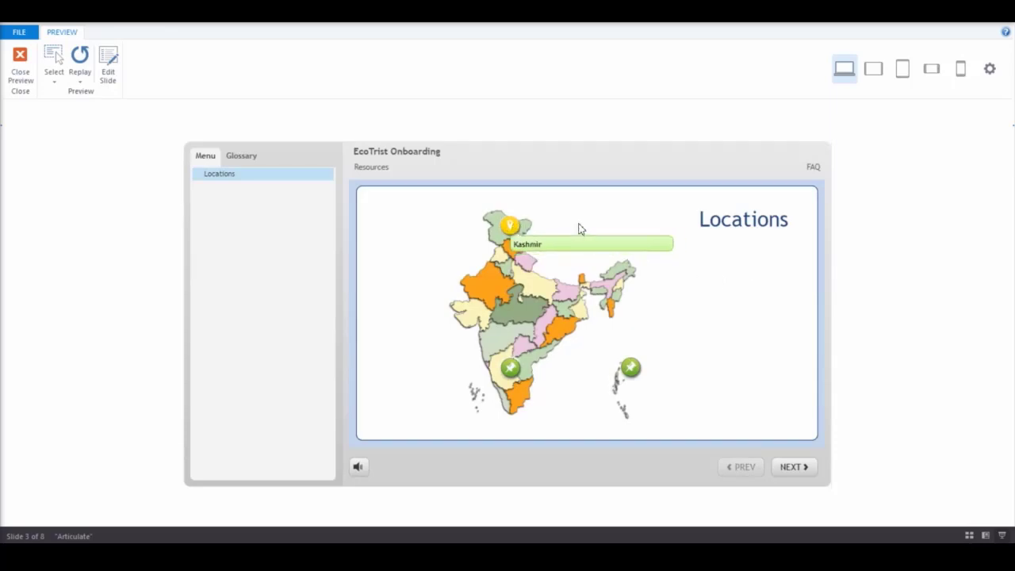
left_click(511, 229)
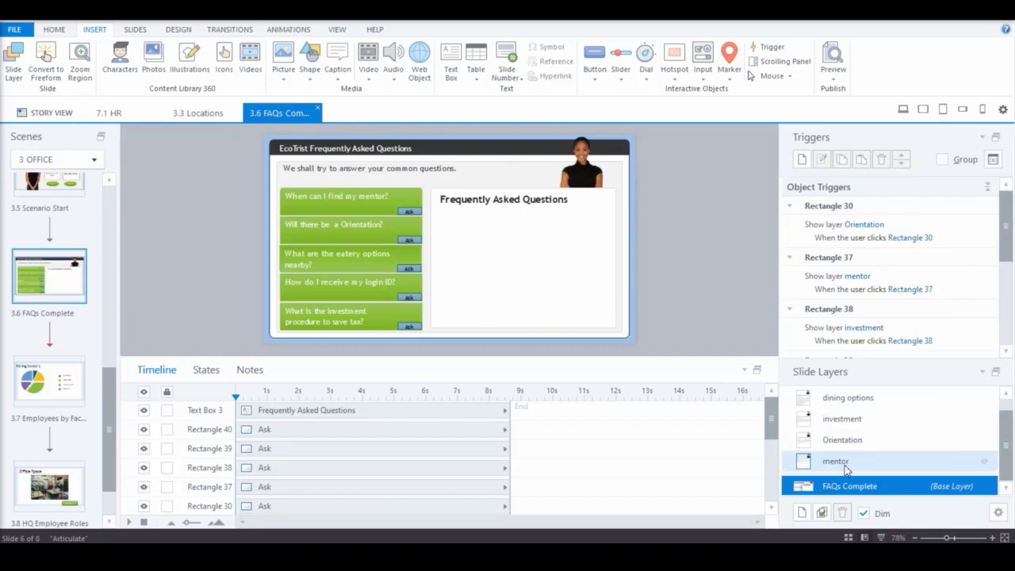
Step: Review the mentor, Orientation and investment layers of the FAQs slide, ending on the dining options layer
left_click(907, 467)
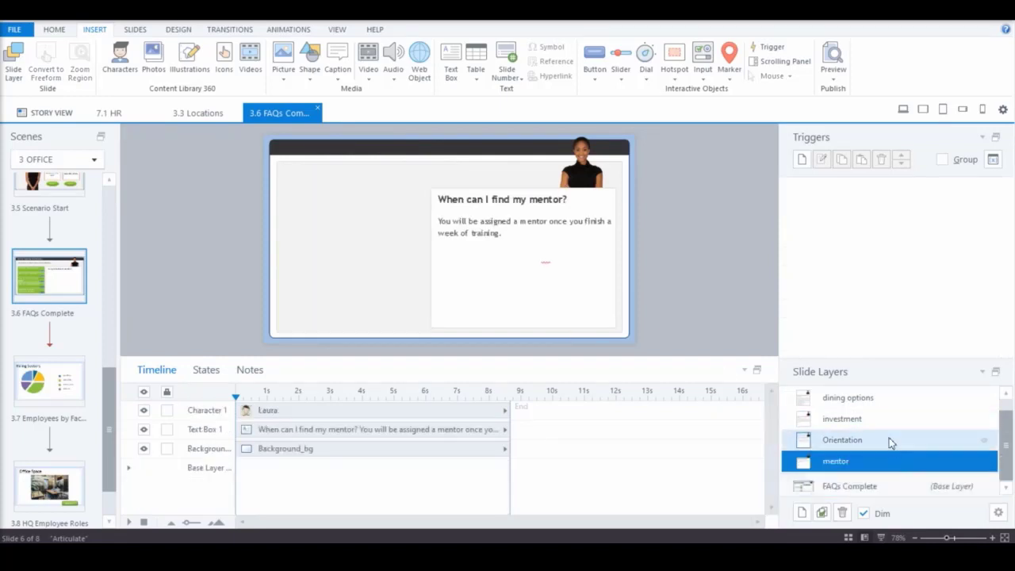
left_click(891, 441)
left_click(882, 422)
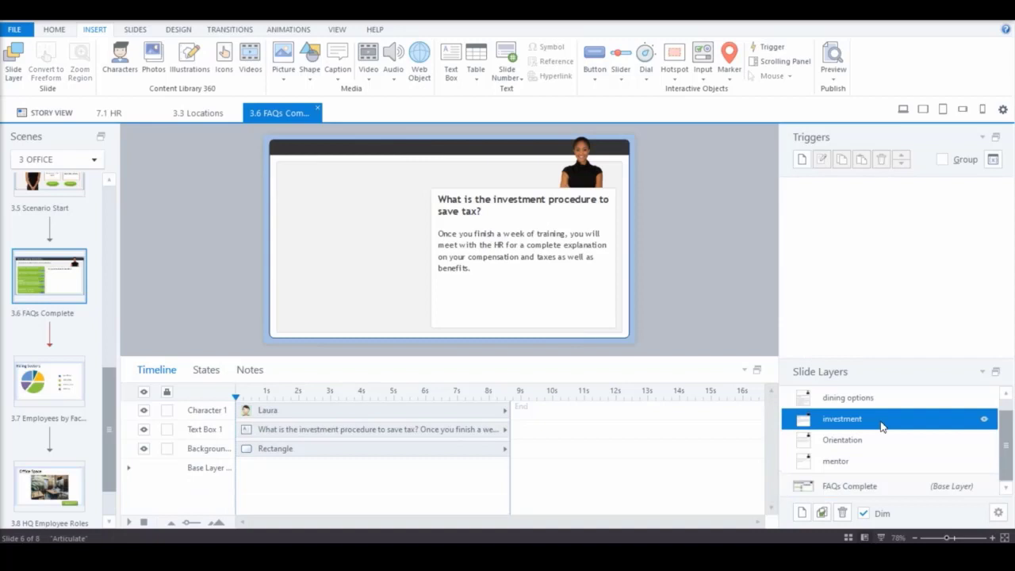
left_click(865, 404)
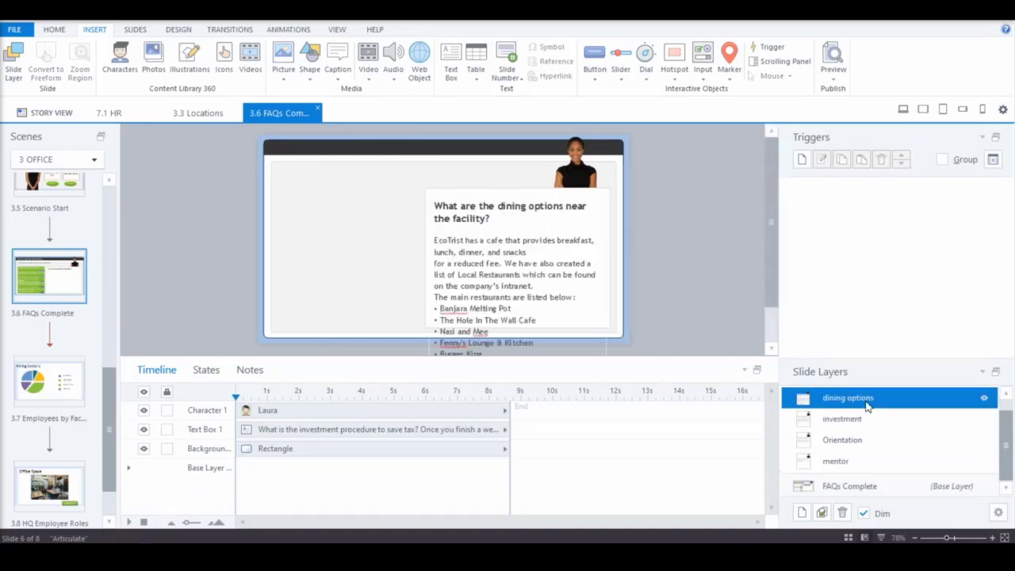
Step: Examine the dining options answer text and the full extent of its text box relative to the slide area
left_click(547, 278)
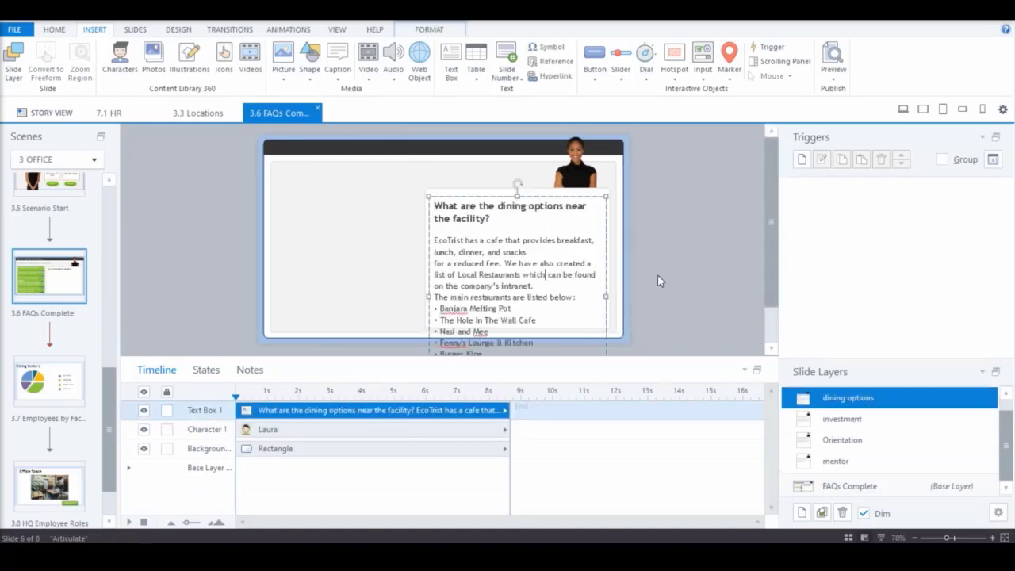
left_click(658, 276)
left_click(558, 276)
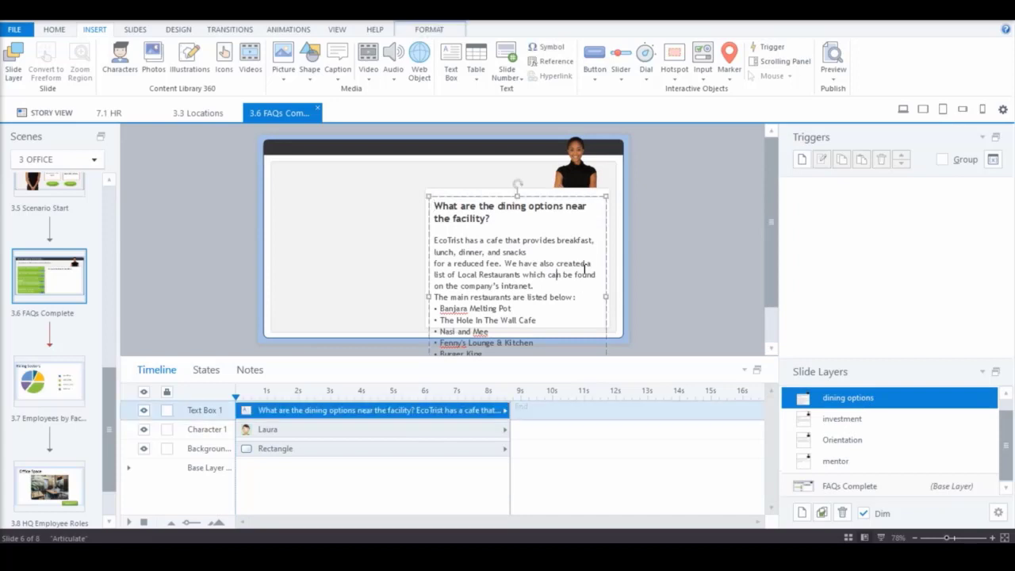
left_click(609, 229)
left_click_drag(470, 252, 603, 298)
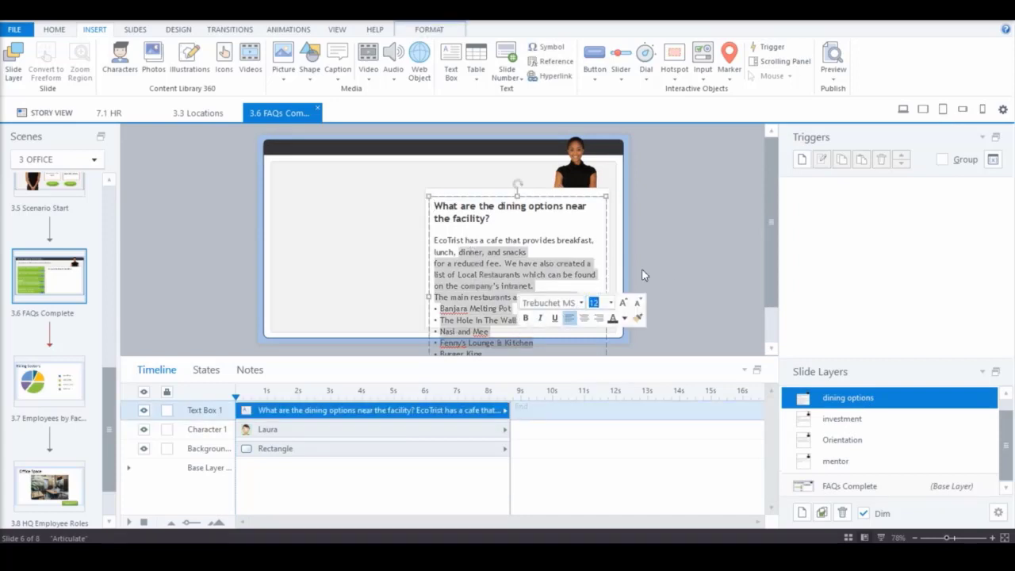
left_click(671, 265)
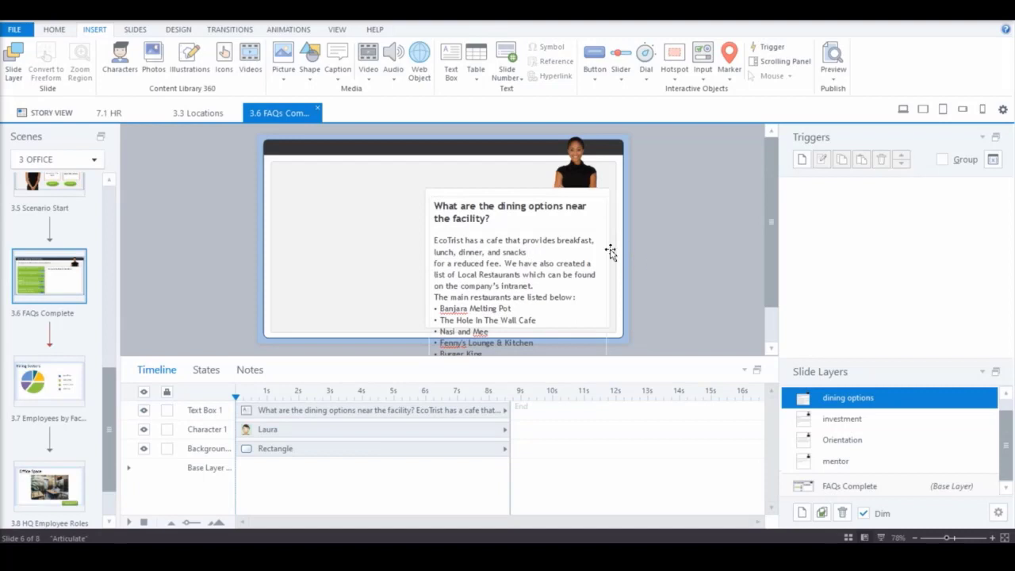
left_click(563, 259)
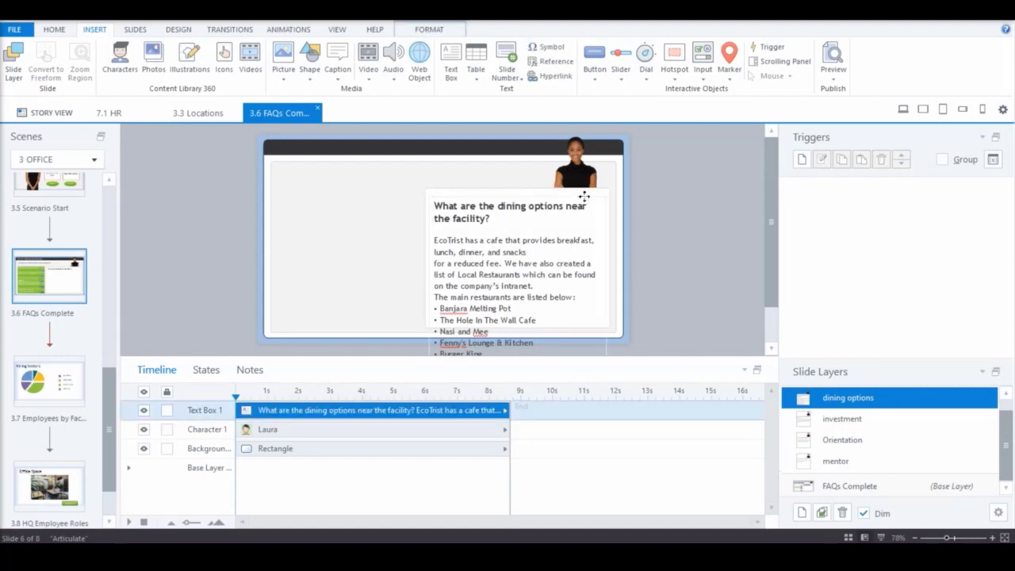
left_click(584, 196)
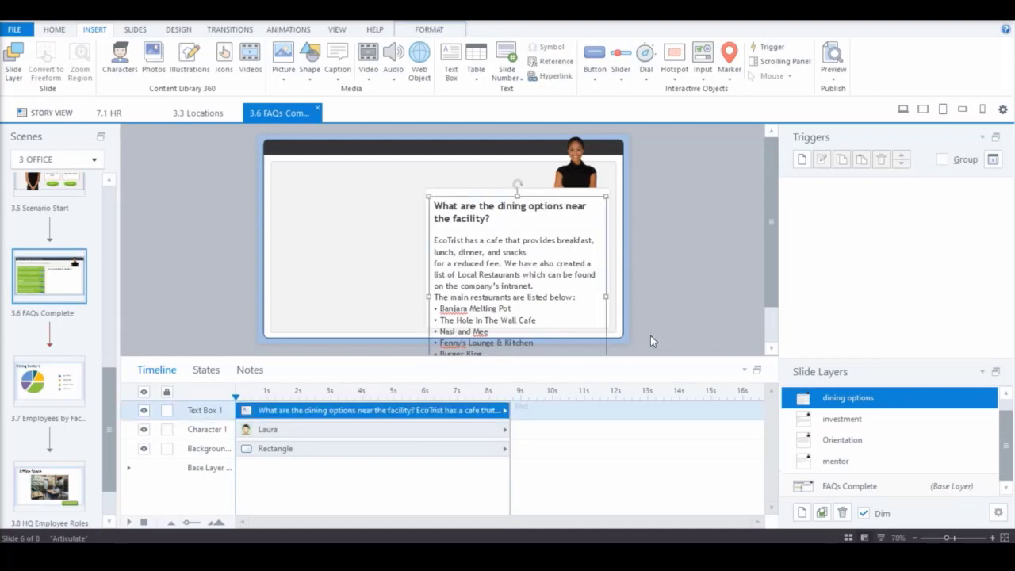
scroll(670, 321, "down", 2)
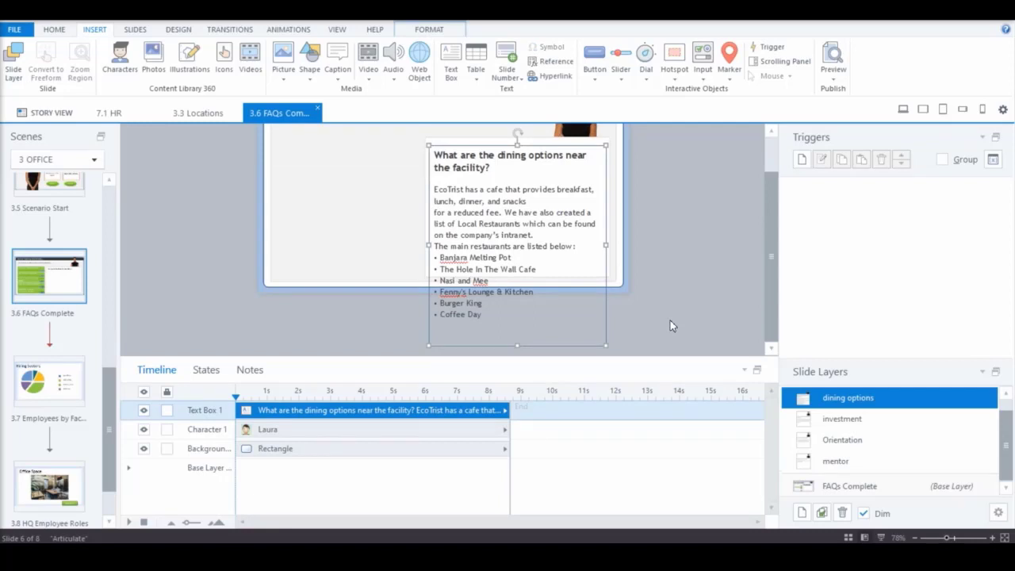
scroll(670, 320, "up", 2)
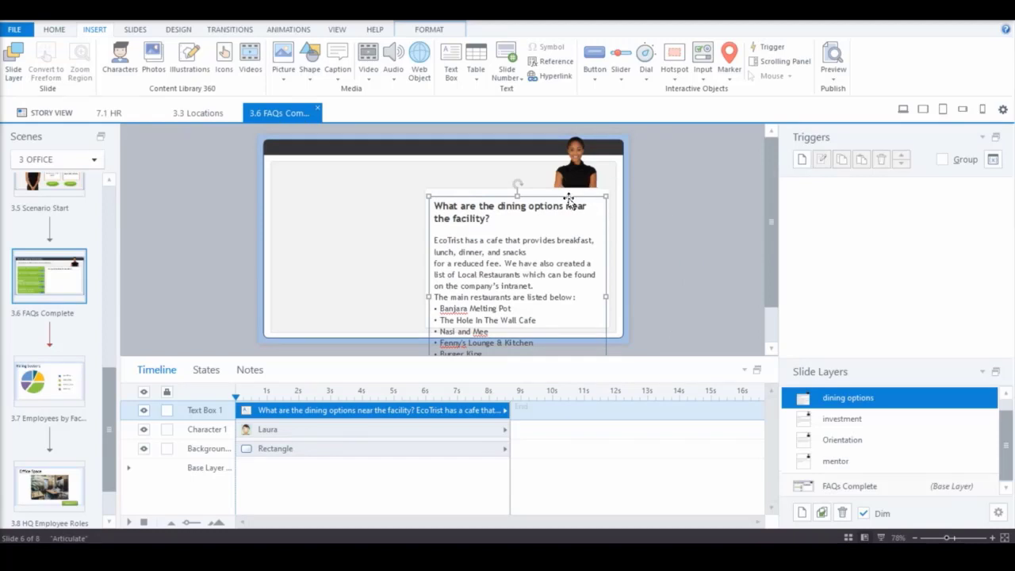
Step: Move the dining options text box off the slide to the right and draw a scrolling panel over the white answer rectangle
left_click_drag(569, 200, 690, 193)
left_click(458, 230)
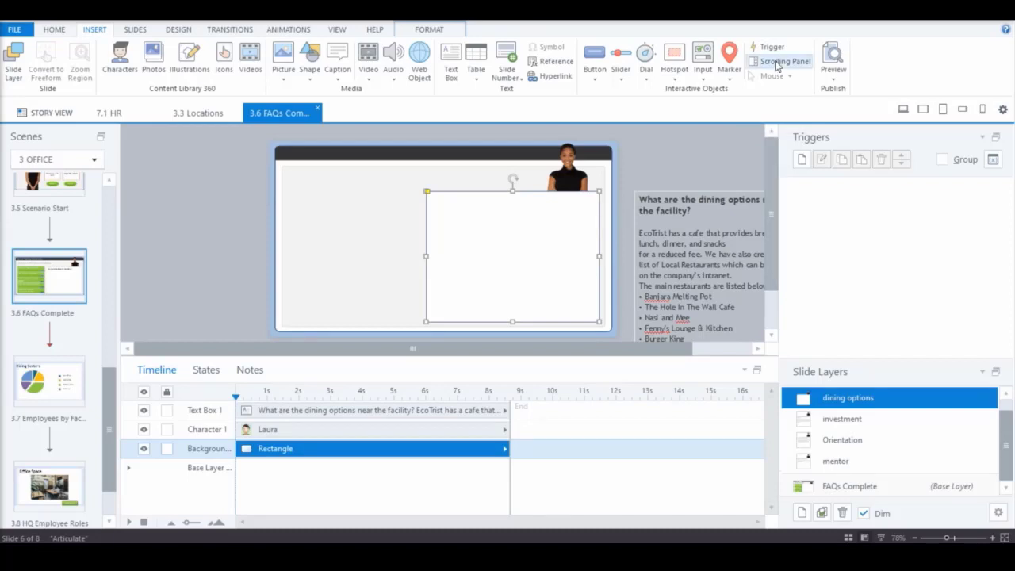
left_click(781, 61)
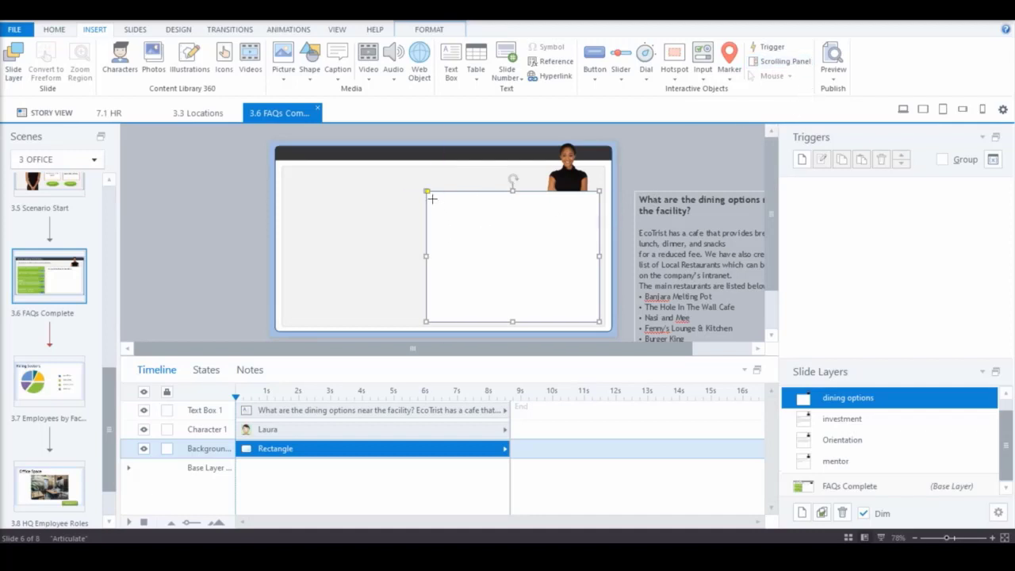
left_click_drag(430, 197, 599, 321)
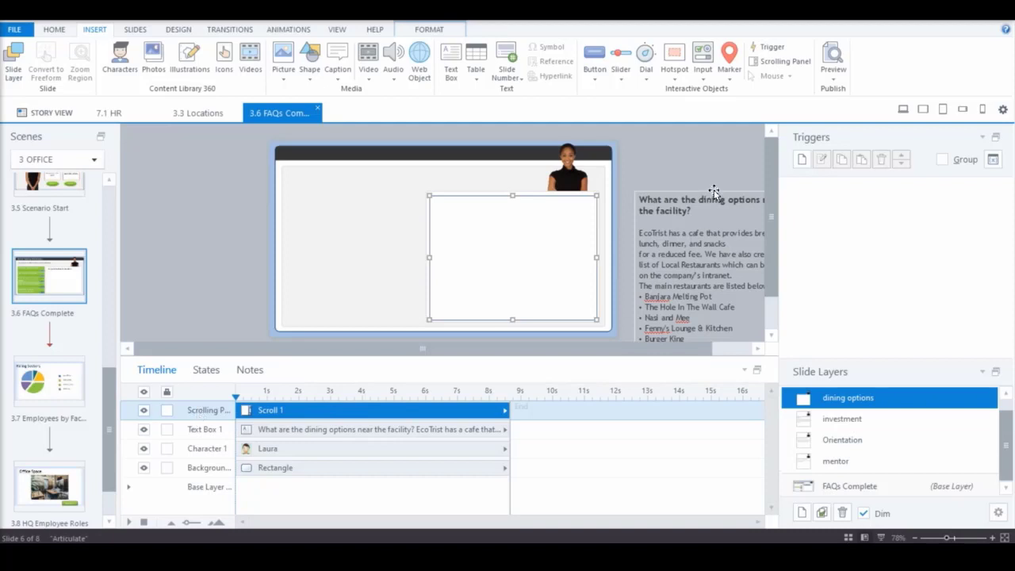
Step: Move the dining options text box from beside the slide into the scrolling panel, aligned with its upper edge
left_click(722, 159)
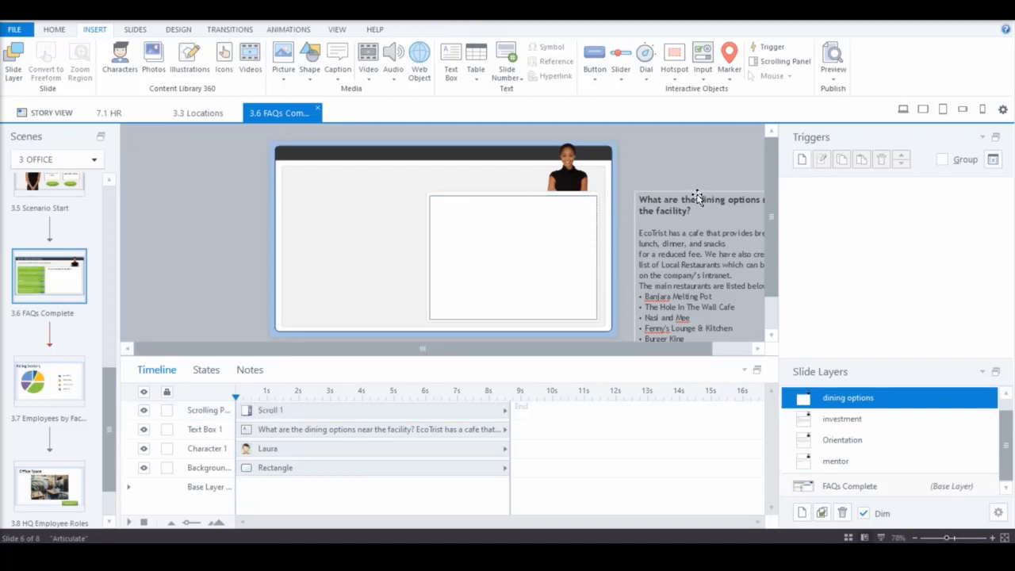
left_click_drag(696, 197, 563, 199)
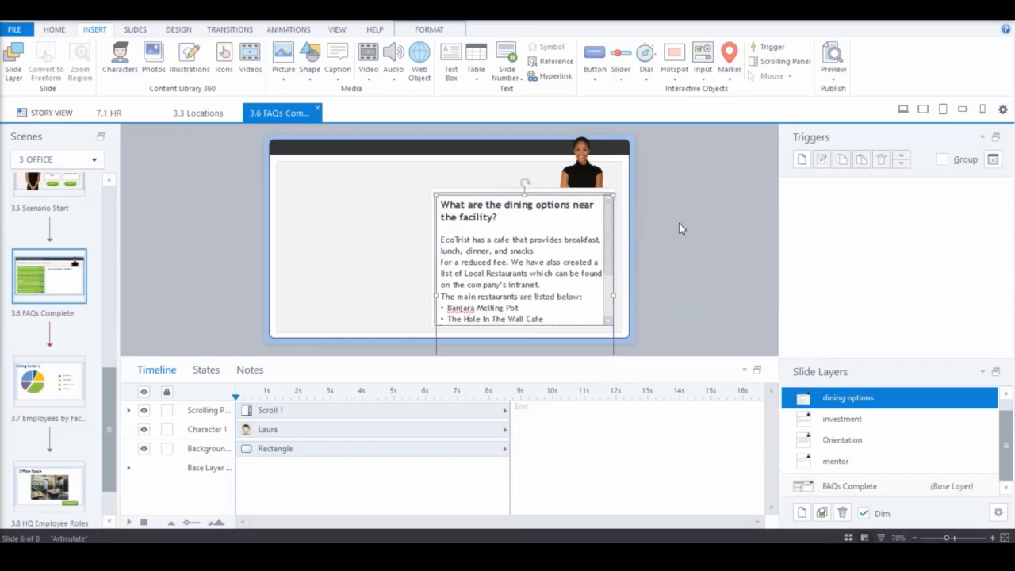
Step: Format the scrolling panel with a solid white fill at 25% transparency
mouse_move(607, 238)
left_mouse_down()
mouse_move(612, 290)
mouse_move(612, 232)
left_mouse_up()
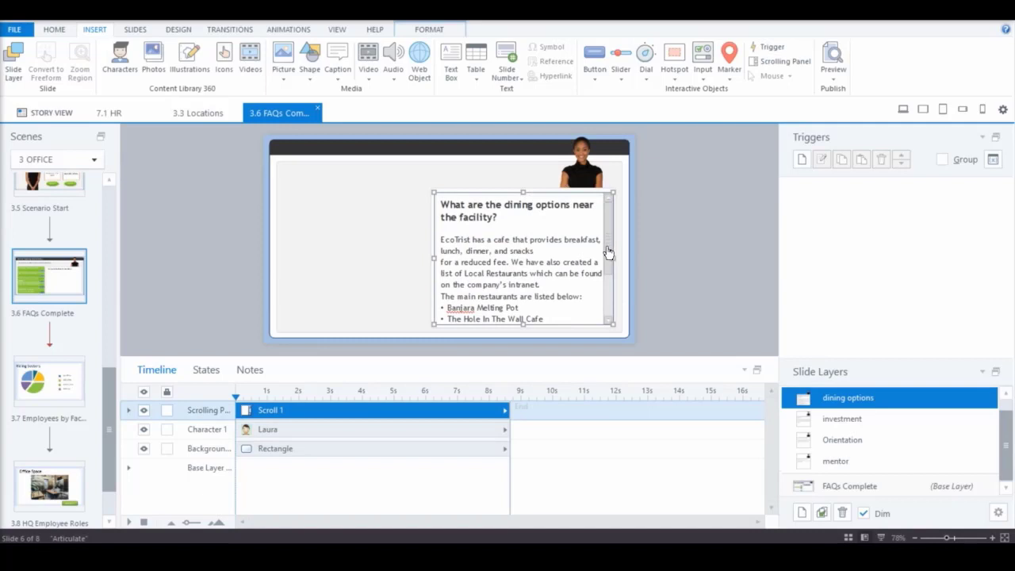
right_click(607, 252)
left_click(656, 481)
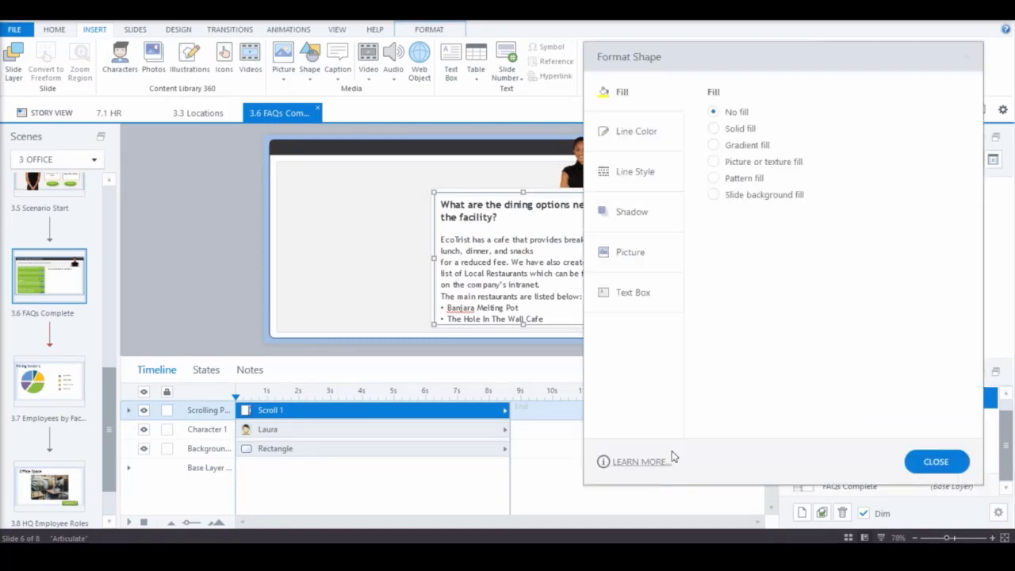
left_click(714, 128)
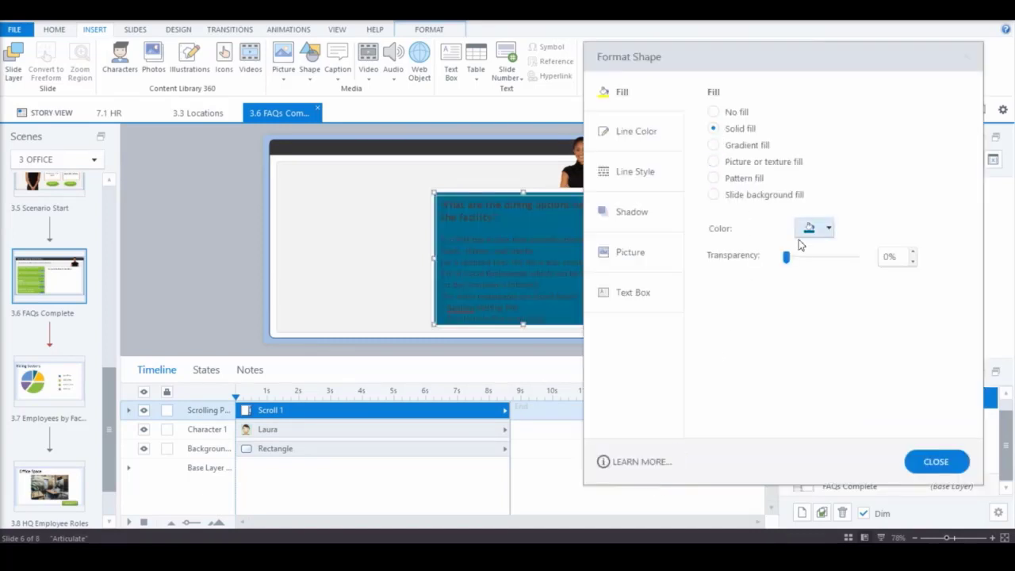
left_click(827, 234)
left_click(803, 263)
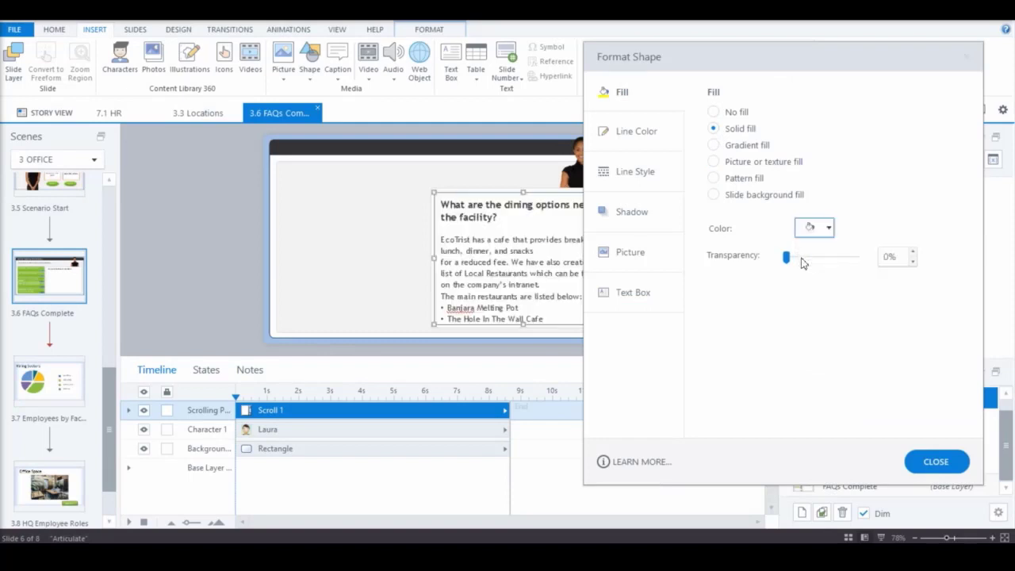
left_click_drag(788, 264, 806, 264)
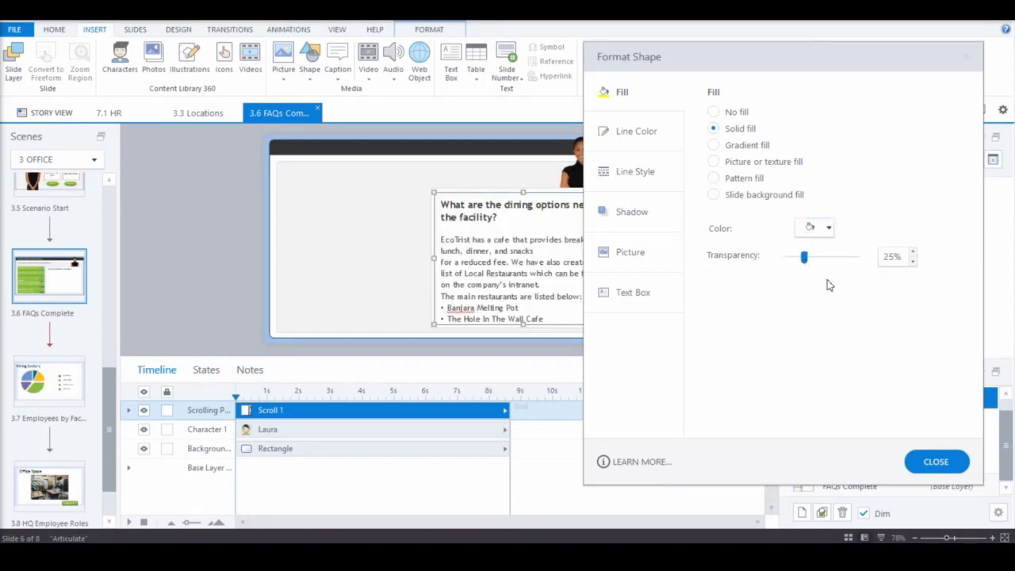
left_click(933, 462)
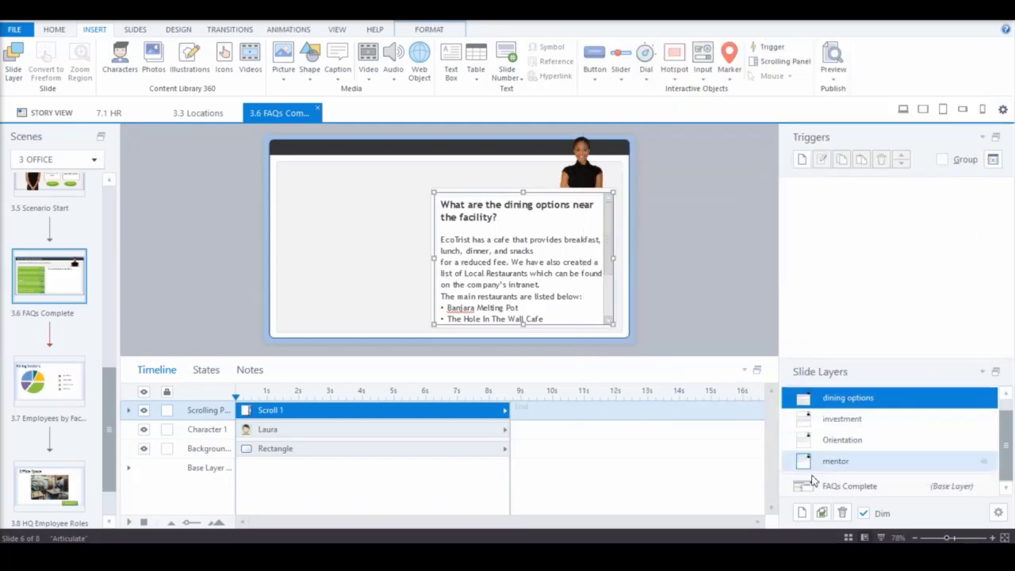
Step: Preview the FAQs Complete slide from its base layer and ask the mentor and Orientation questions
left_click(872, 487)
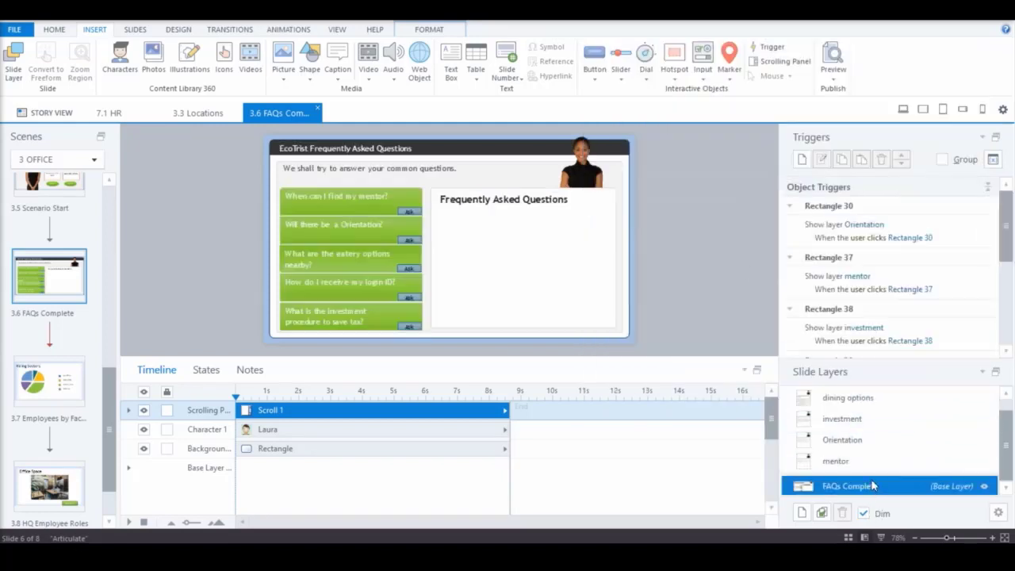
left_click(833, 76)
left_click(852, 94)
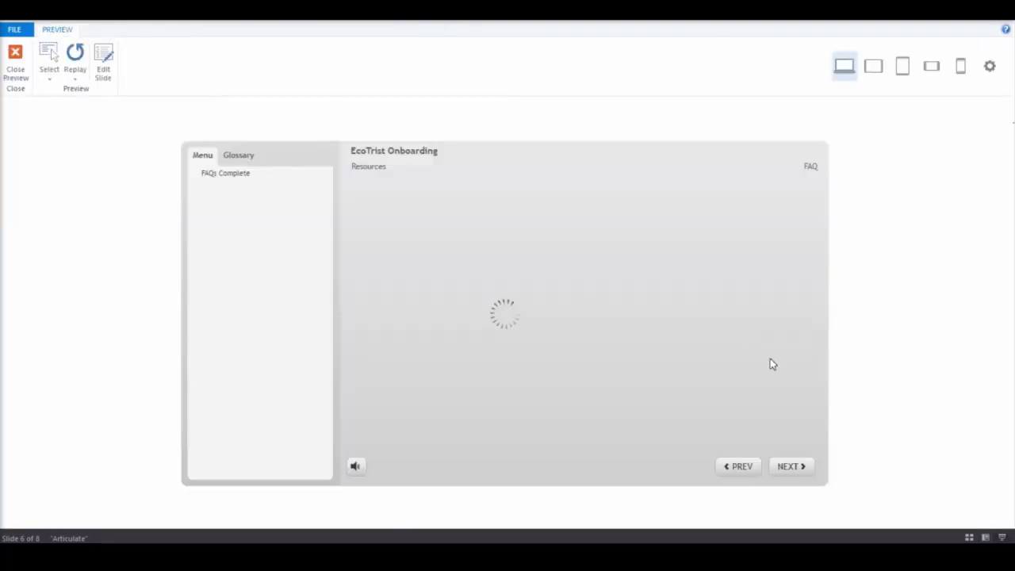
left_click(534, 278)
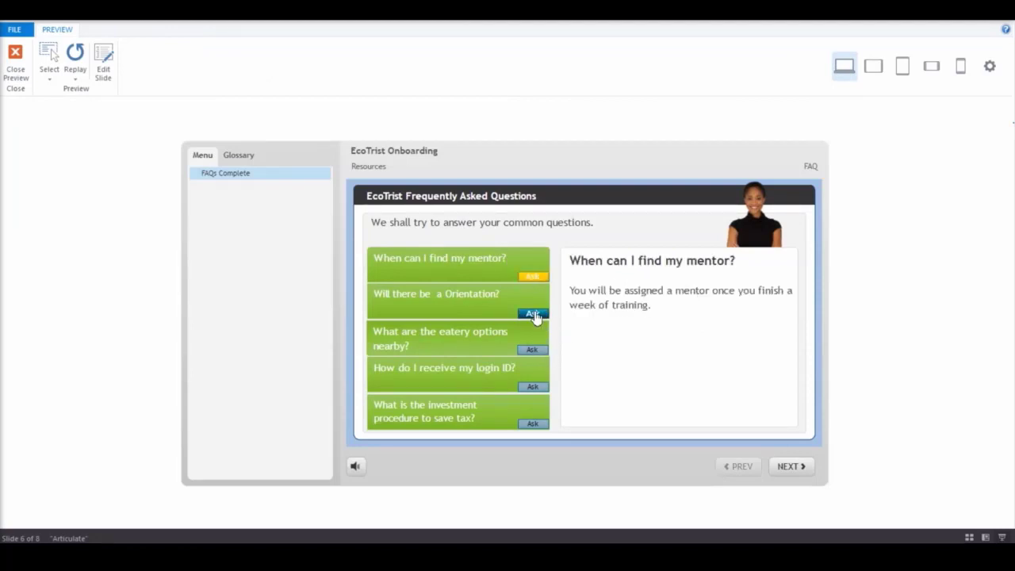
left_click(533, 315)
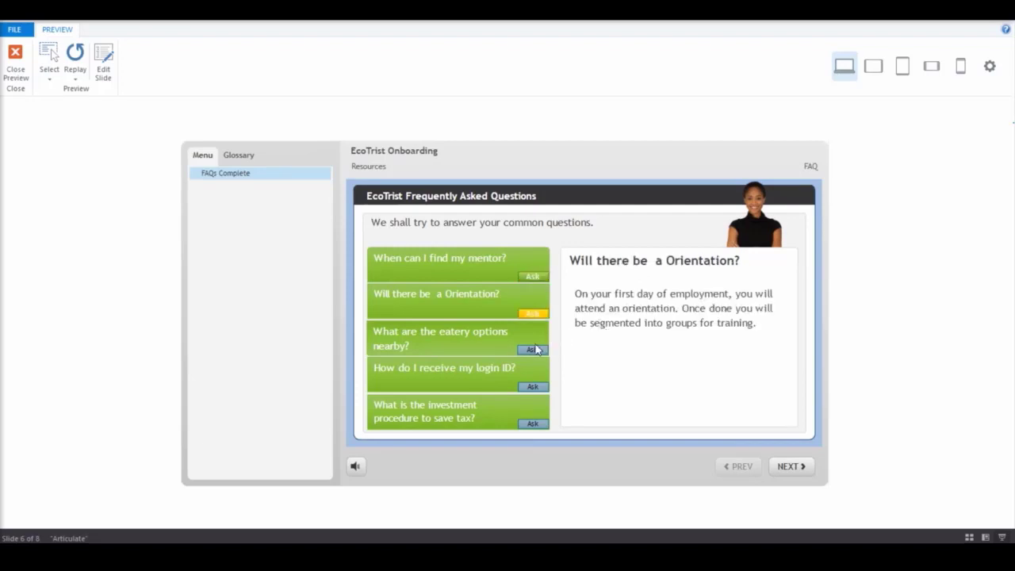
Step: Ask the eatery options question in the preview and scroll its answer down and back up to test the panel
left_click(533, 351)
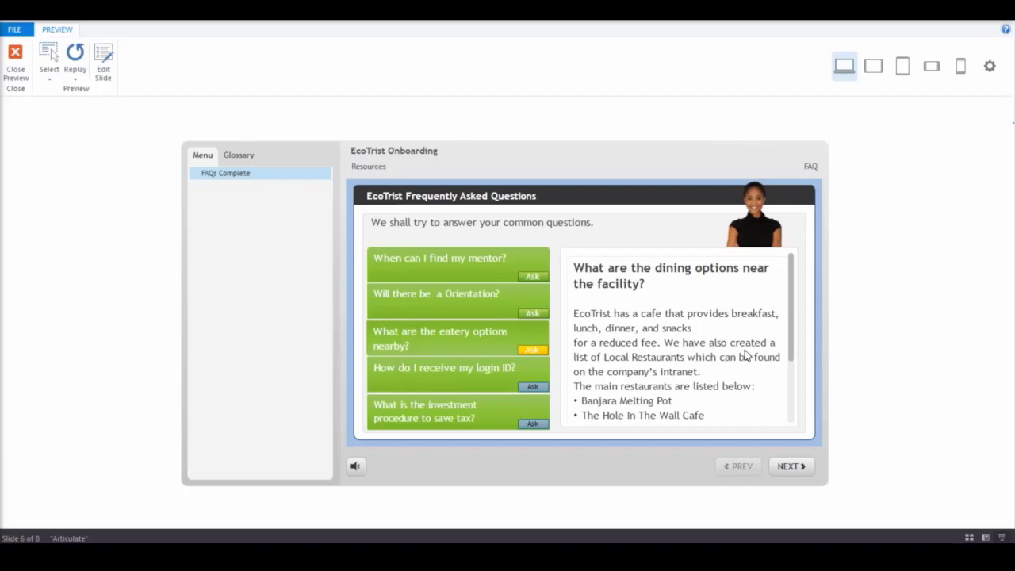
left_click_drag(791, 309, 797, 388)
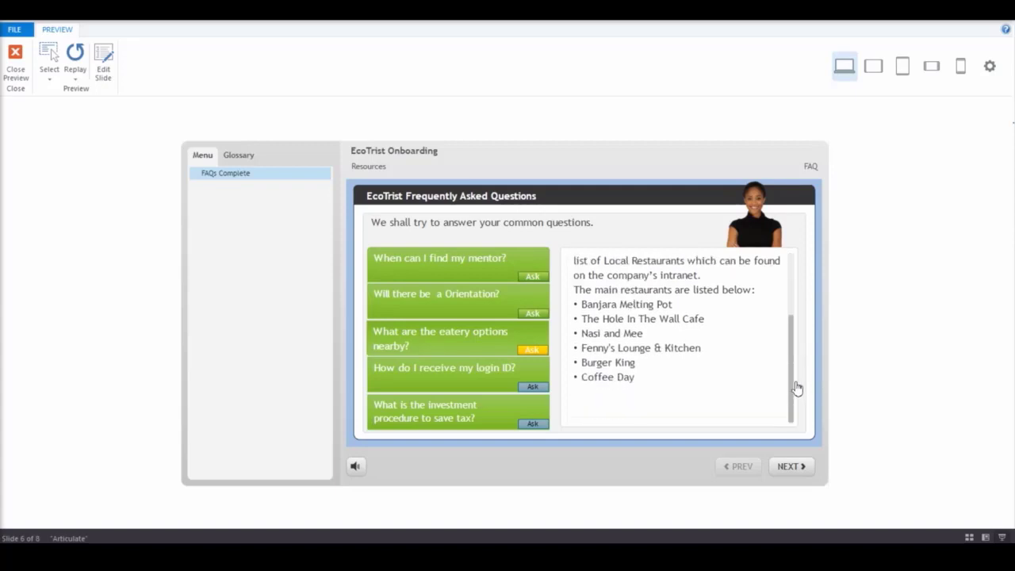
scroll(705, 349, "up", 3)
scroll(705, 349, "down", 3)
scroll(647, 321, "up", 3)
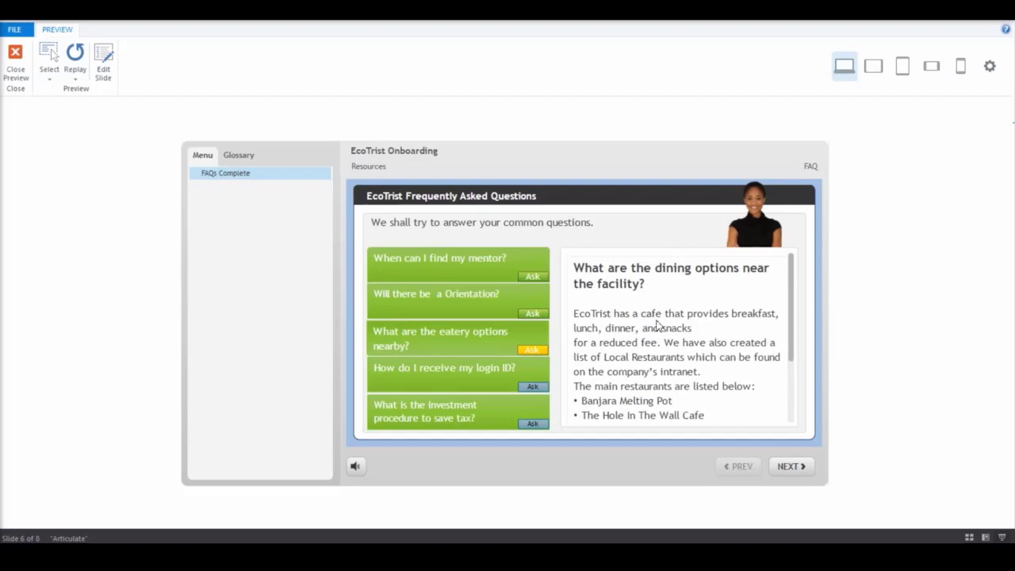
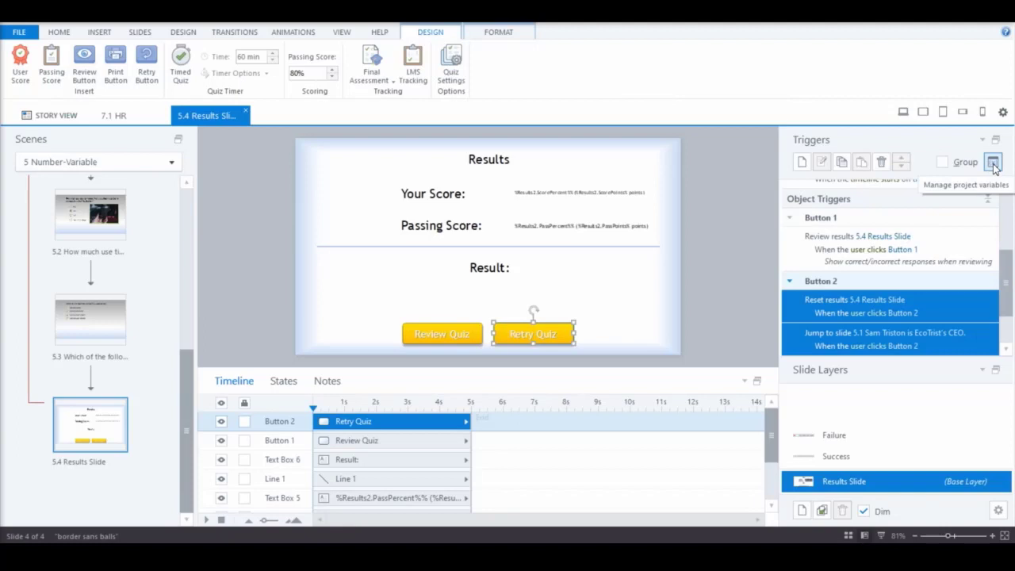
Step: Create a project variable named tries of type Number with a default value of 0
left_click(993, 162)
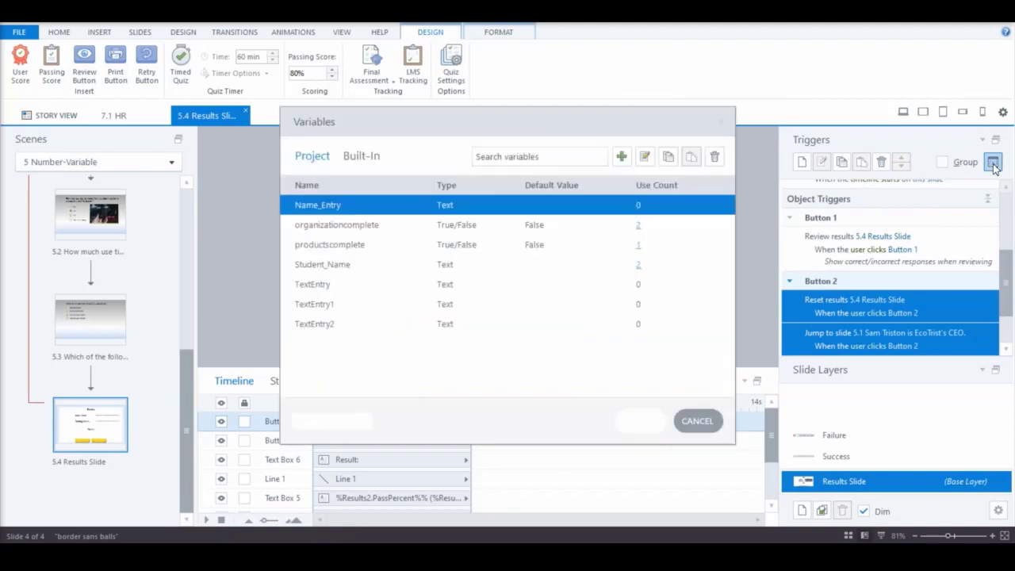
left_click(621, 157)
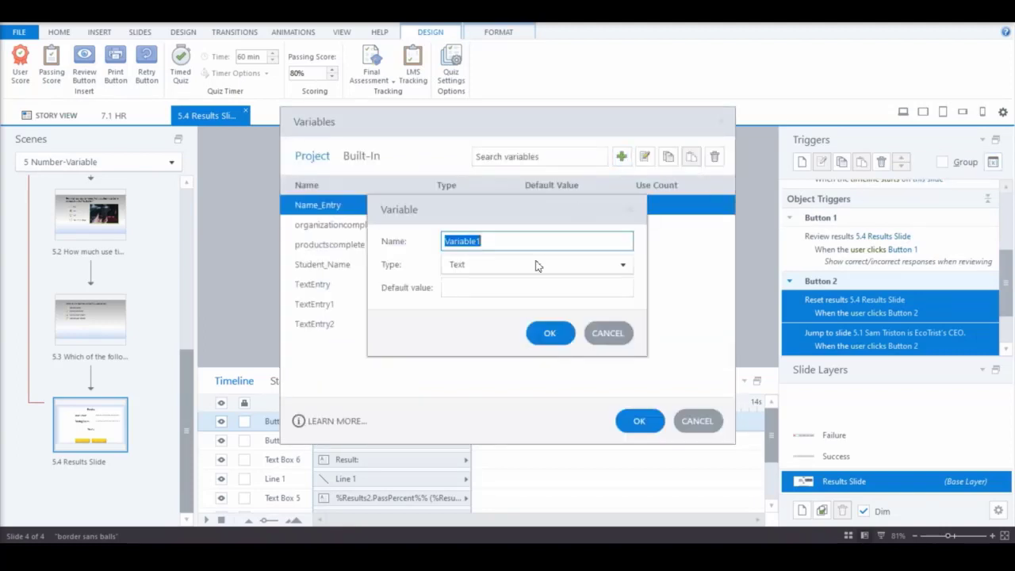
type("ret")
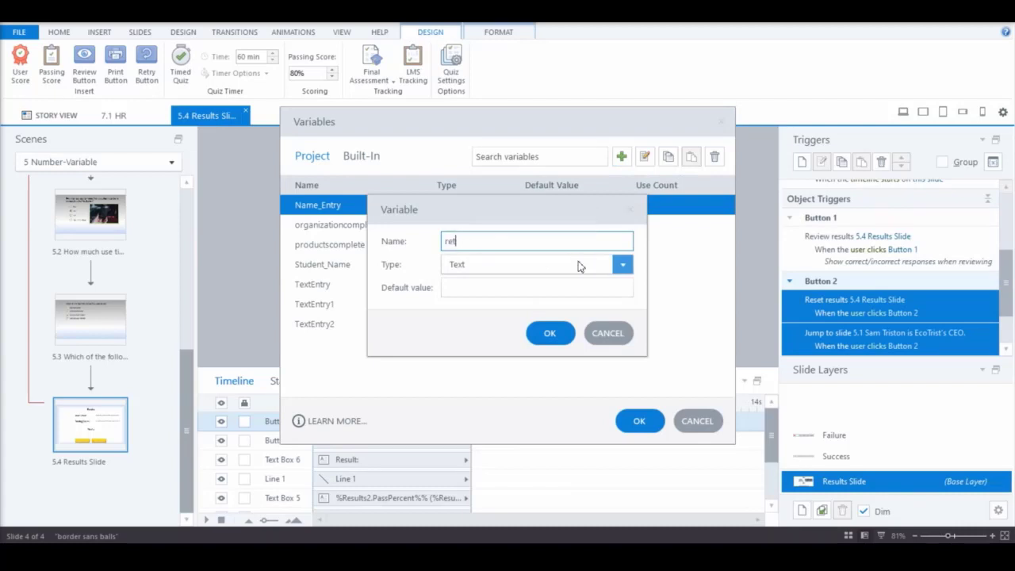
type("riet")
key("BackSpace")
key("BackSpace")
type("tries")
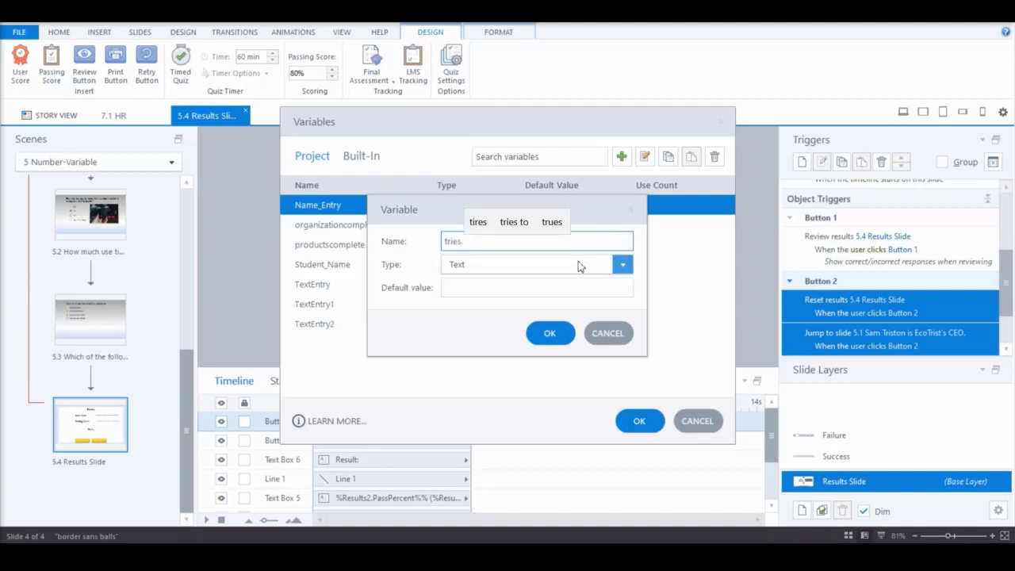
left_click(574, 267)
left_click(539, 312)
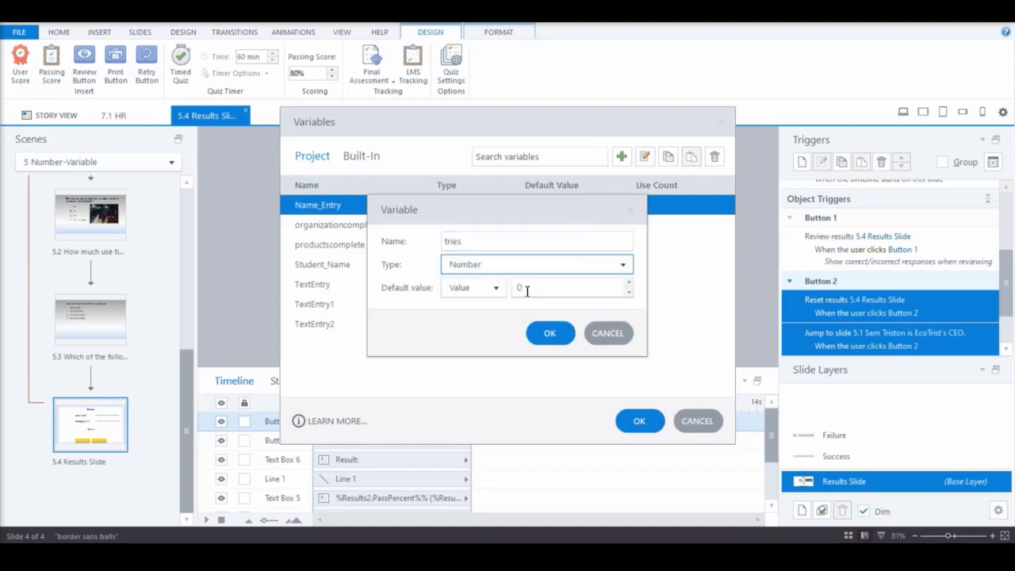
left_click(528, 290)
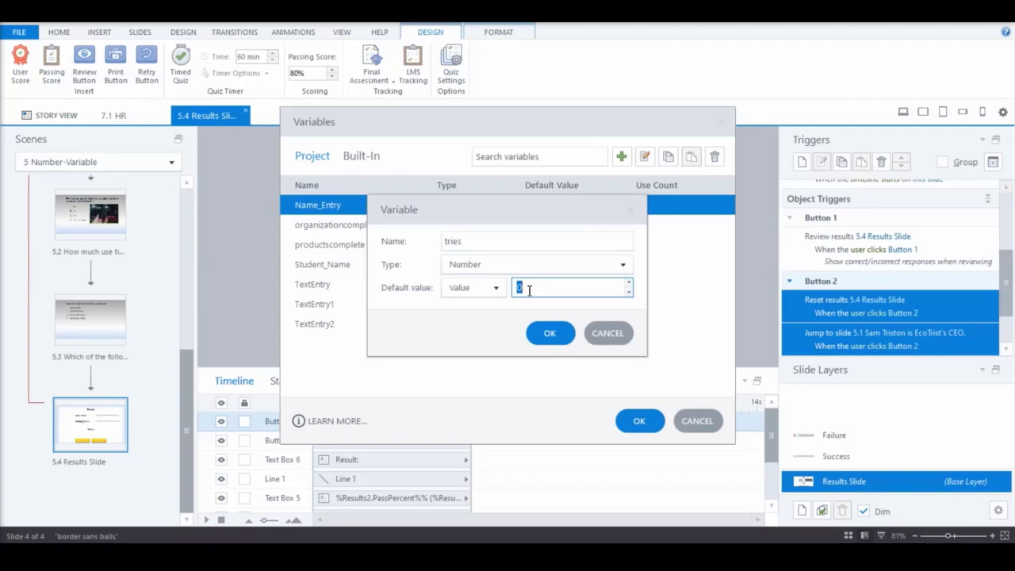
left_click(549, 333)
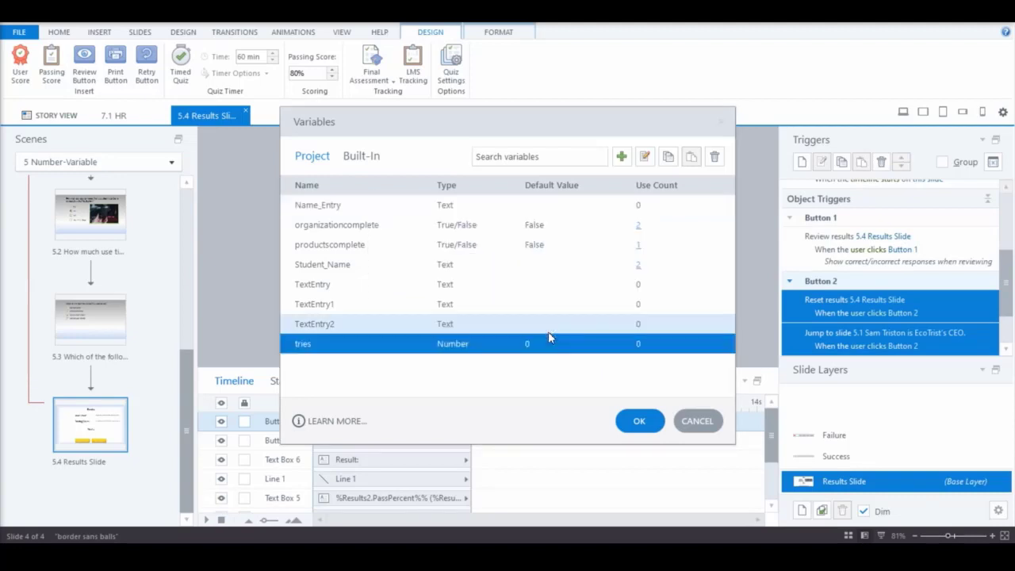
left_click(641, 422)
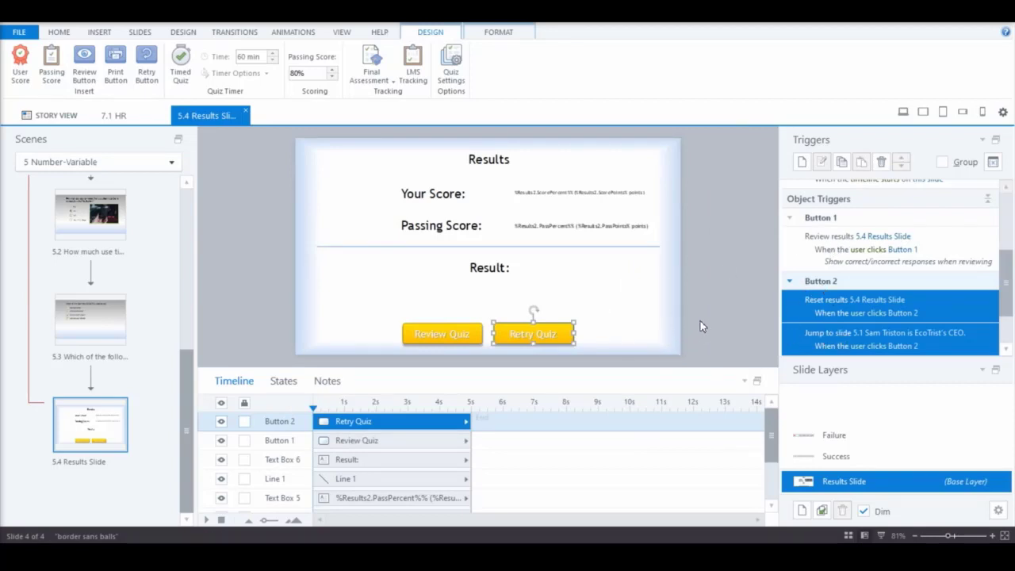
Step: Add a trigger to the Retry Quiz button that sets the tries variable to value 1 when the user clicks it
left_click(803, 163)
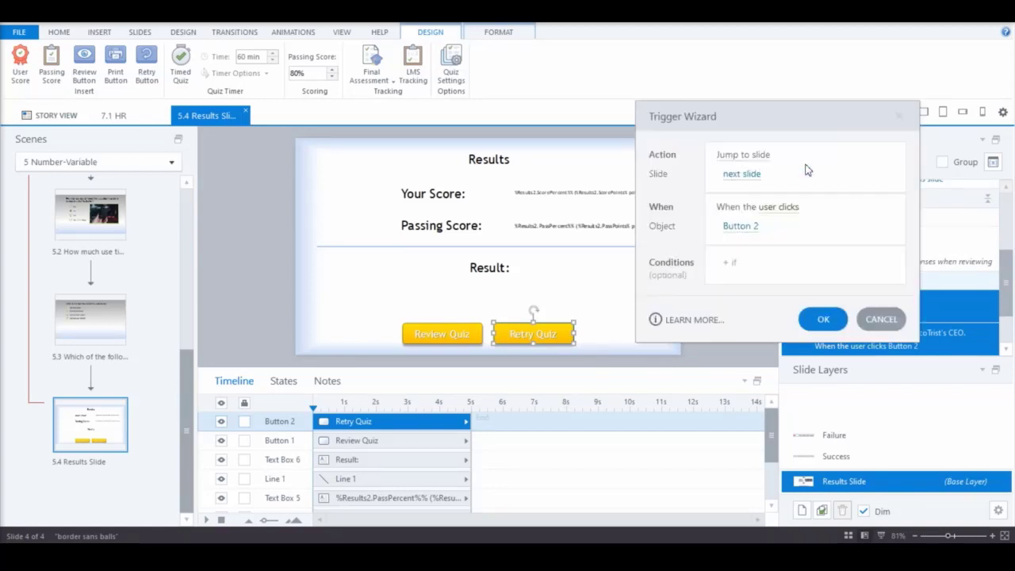
left_click(756, 155)
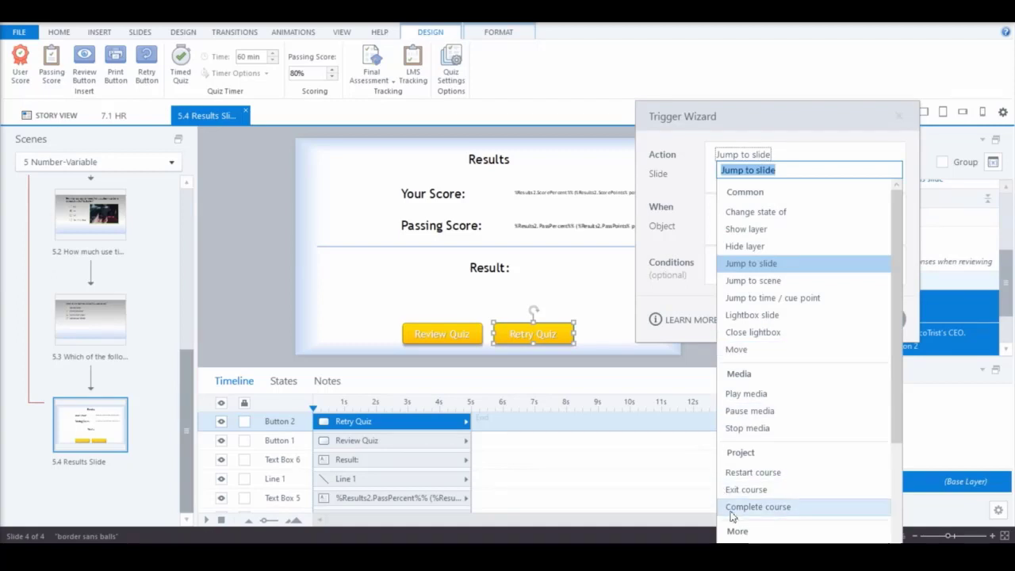
left_click(755, 530)
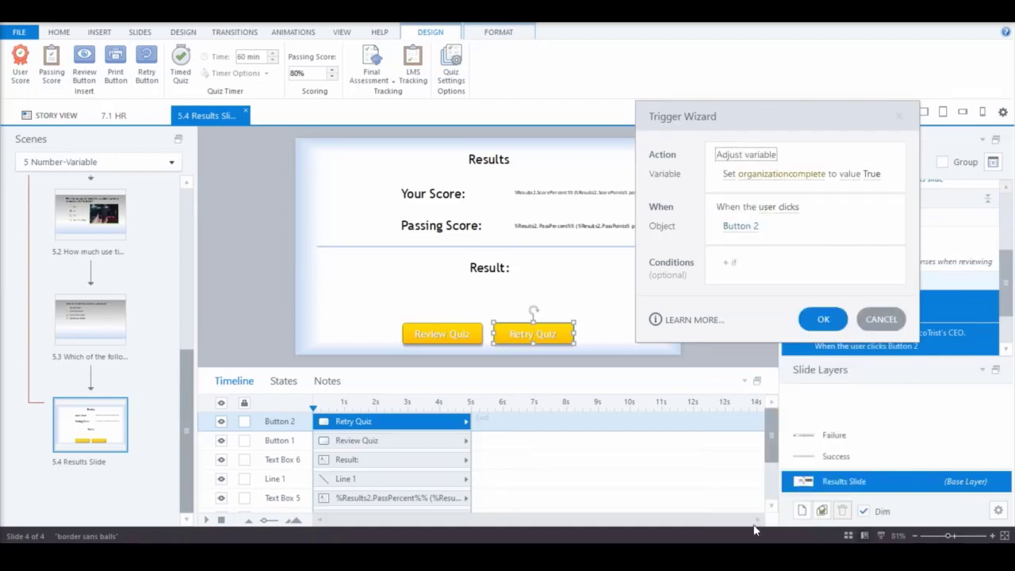
left_click(798, 175)
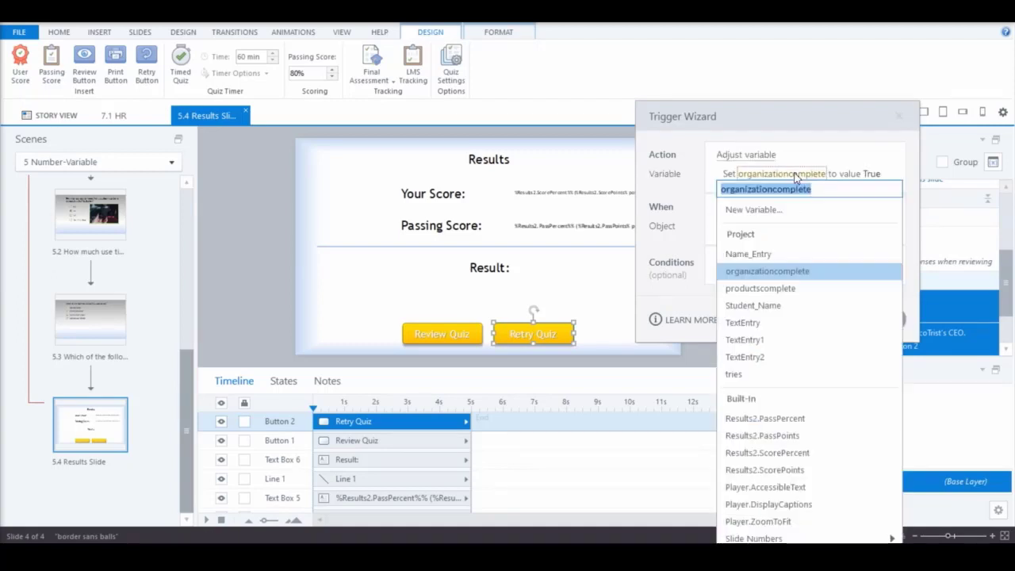
left_click(759, 375)
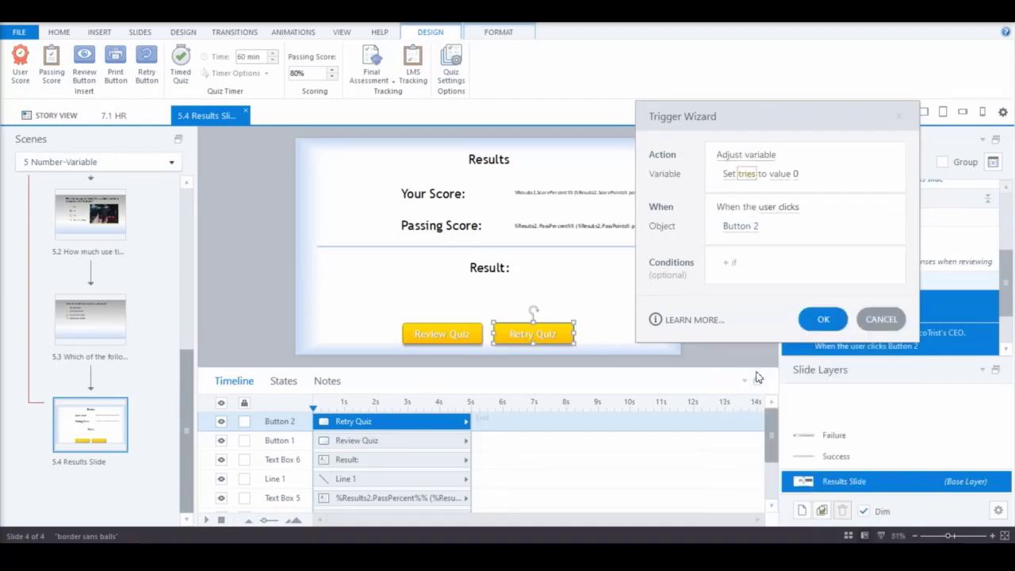
left_click(794, 175)
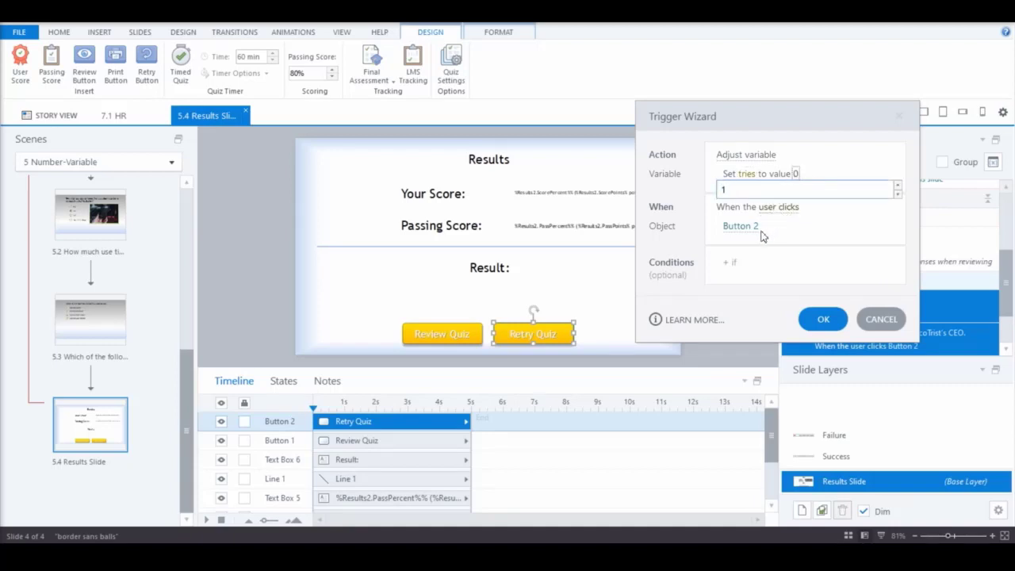
left_click(873, 242)
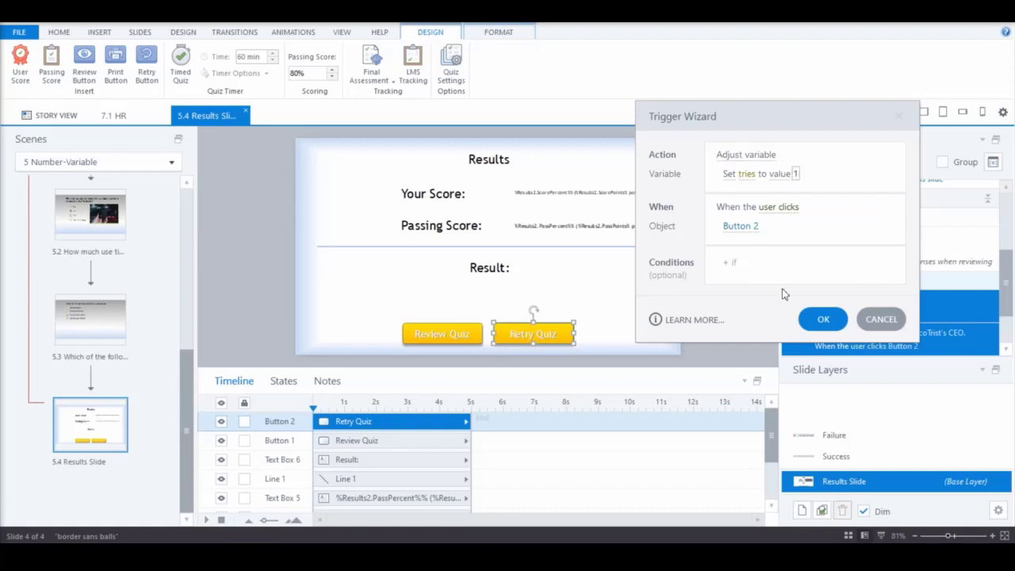
left_click(824, 321)
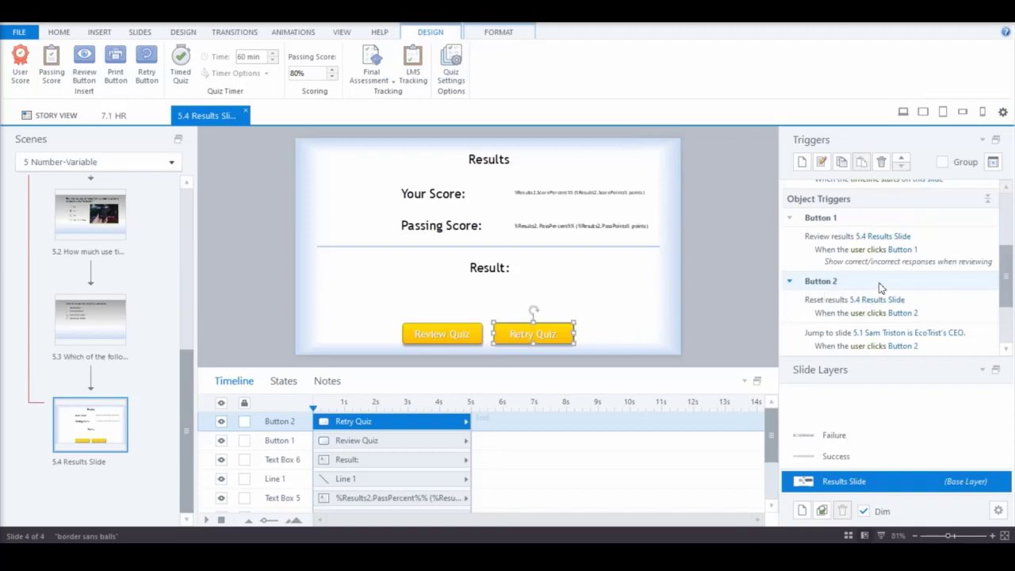
Step: Reorder the Retry Quiz button's triggers so that setting tries to 1 comes before resetting results and jumping to slide 5.1
scroll(882, 288, "down", 3)
left_click_drag(1008, 301, 1008, 288)
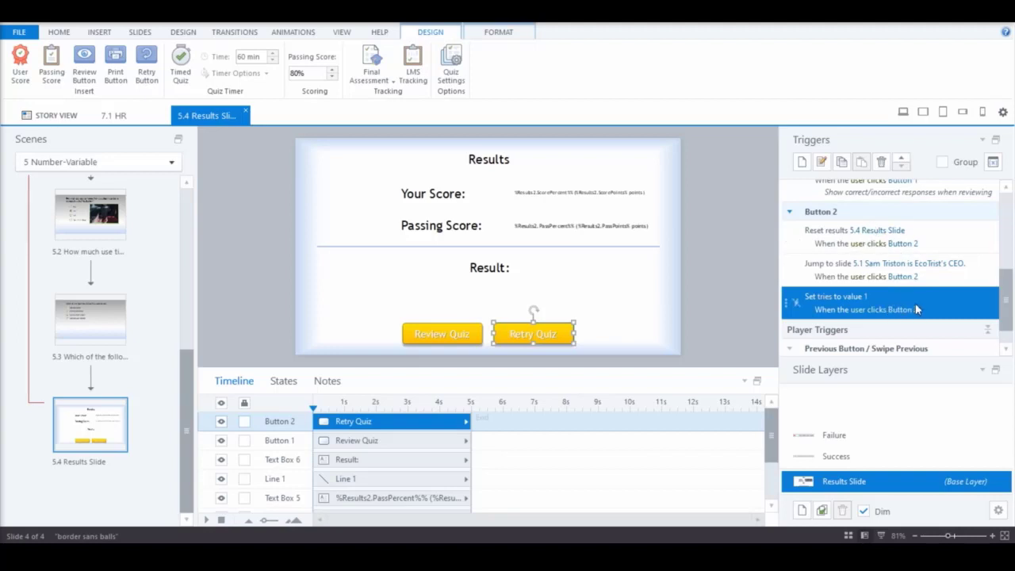
left_click(901, 159)
left_click(902, 162)
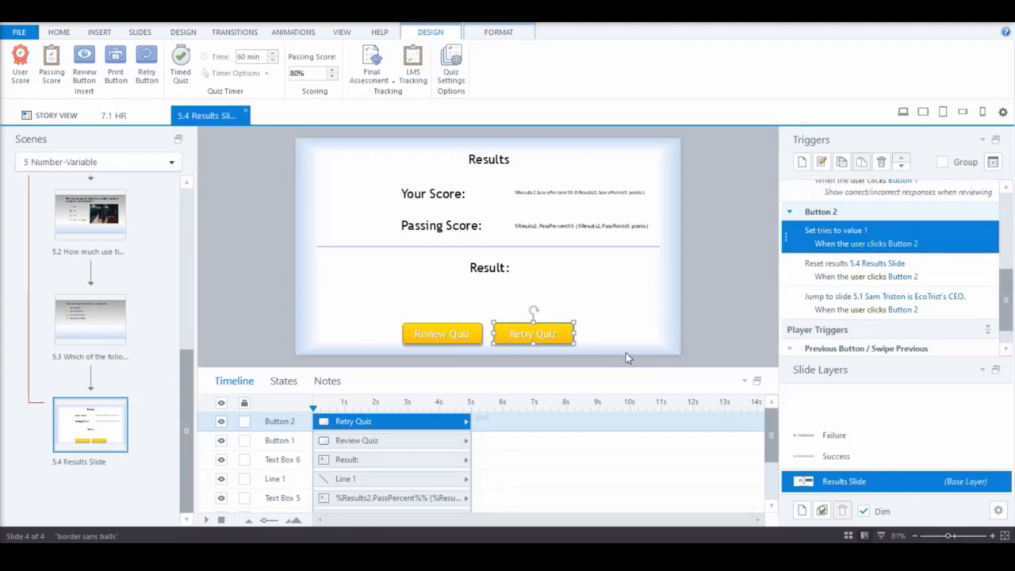
Step: In the Retry Quiz button's Disabled state, add a text box beside the button reading "You are out of Retries!" with red text
left_click(287, 386)
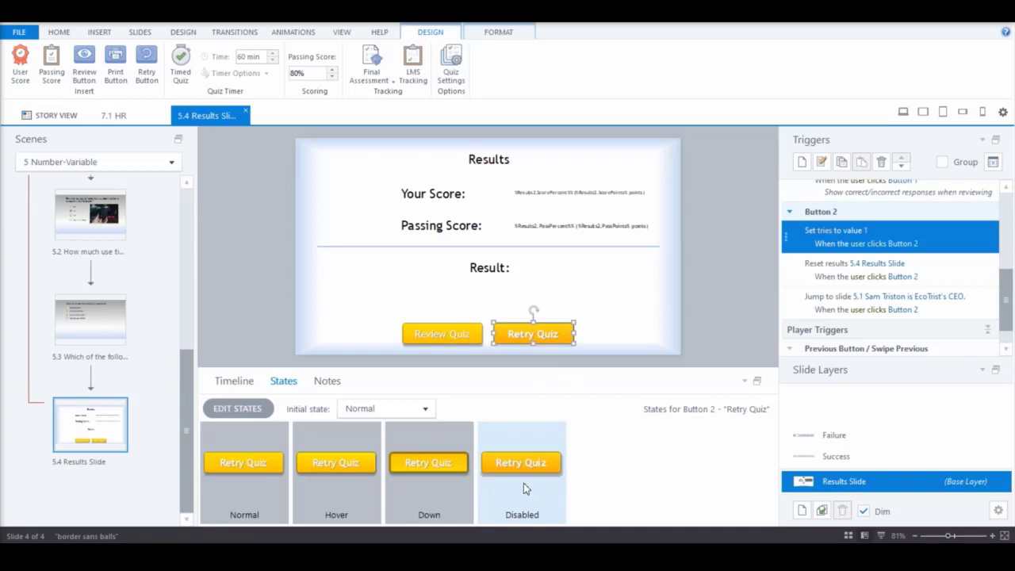
left_click(523, 483)
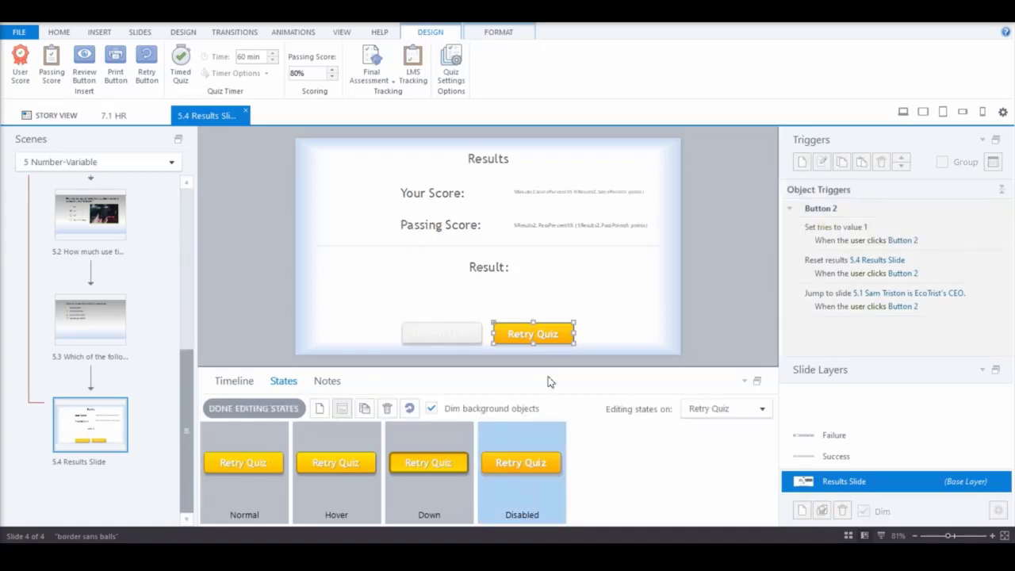
left_click(58, 32)
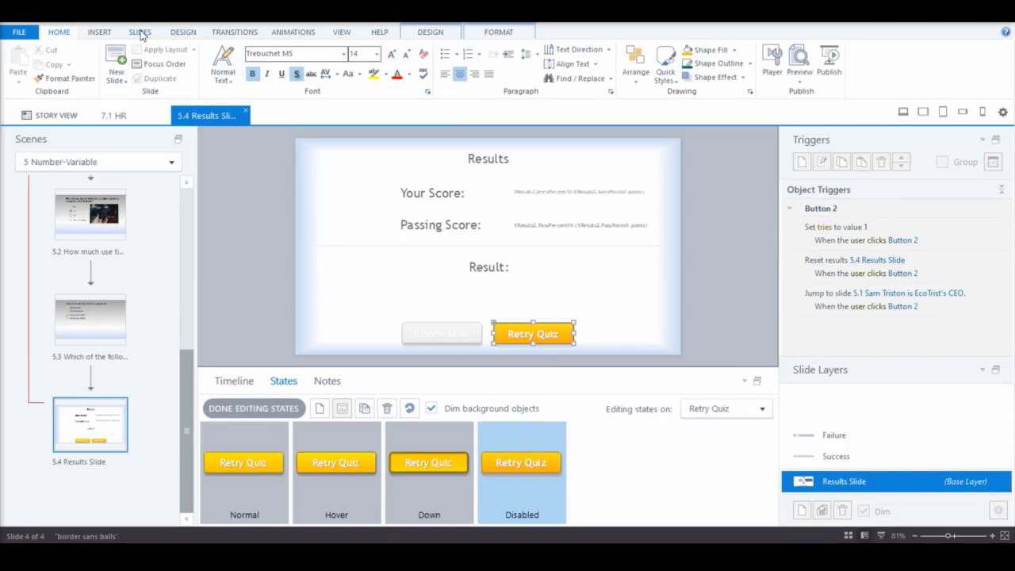
left_click(103, 33)
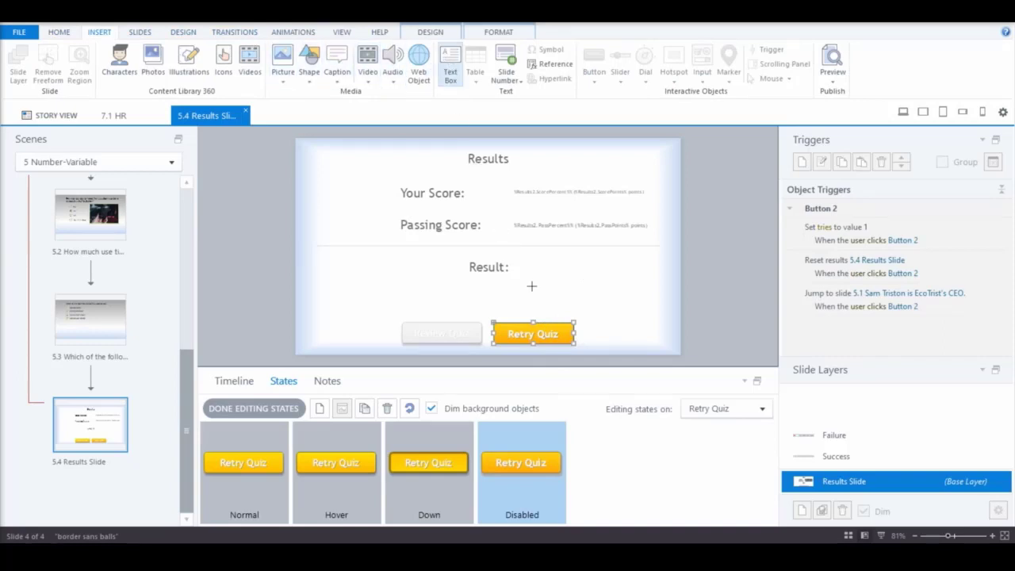
left_click_drag(586, 323, 658, 346)
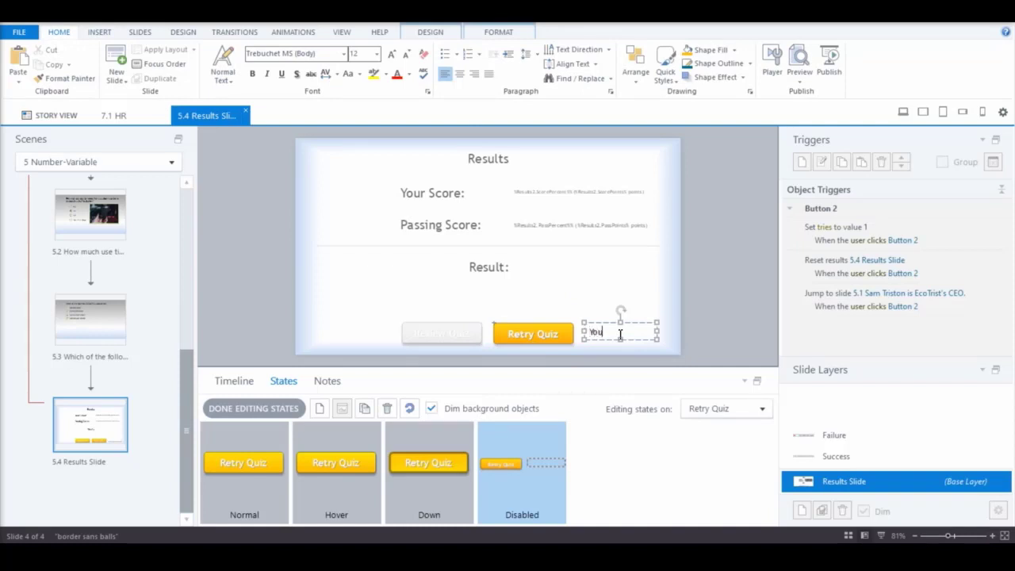
type("You are out of Retries!")
key("ctrl+a")
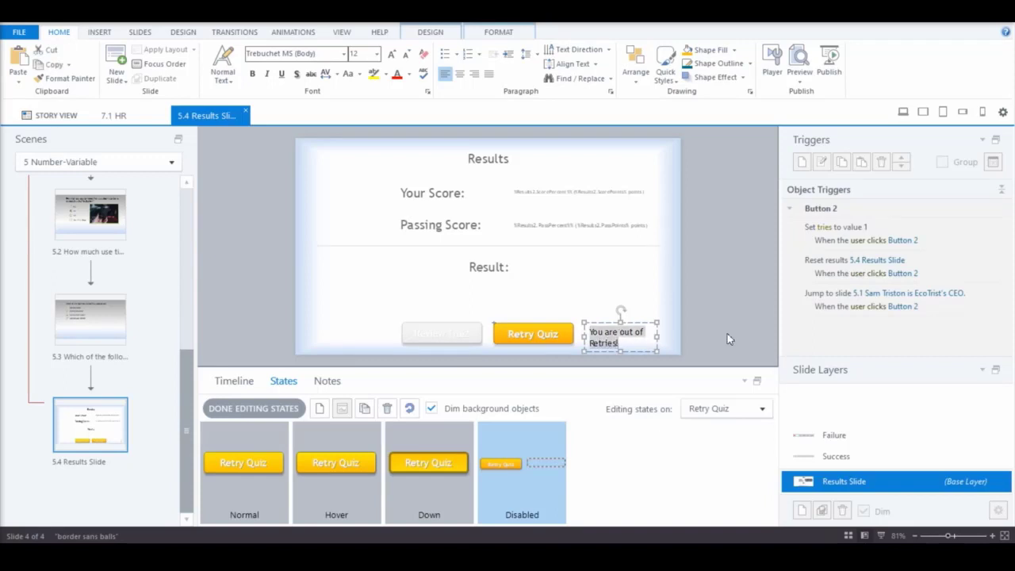
left_click(397, 76)
left_click(708, 272)
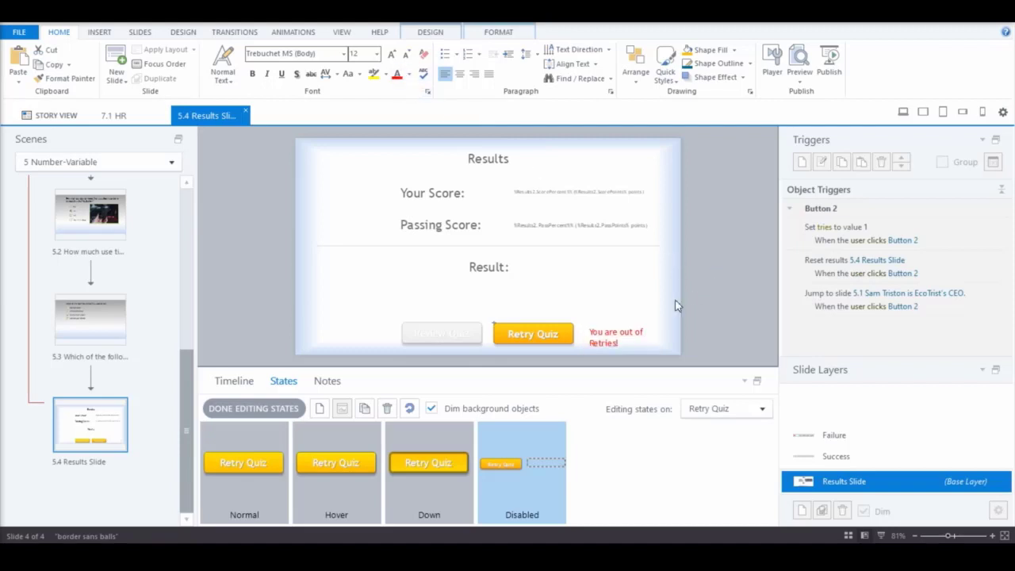
Step: Apply a light gray button style to Retry Quiz in its Disabled state and finish editing the states
left_click(559, 326)
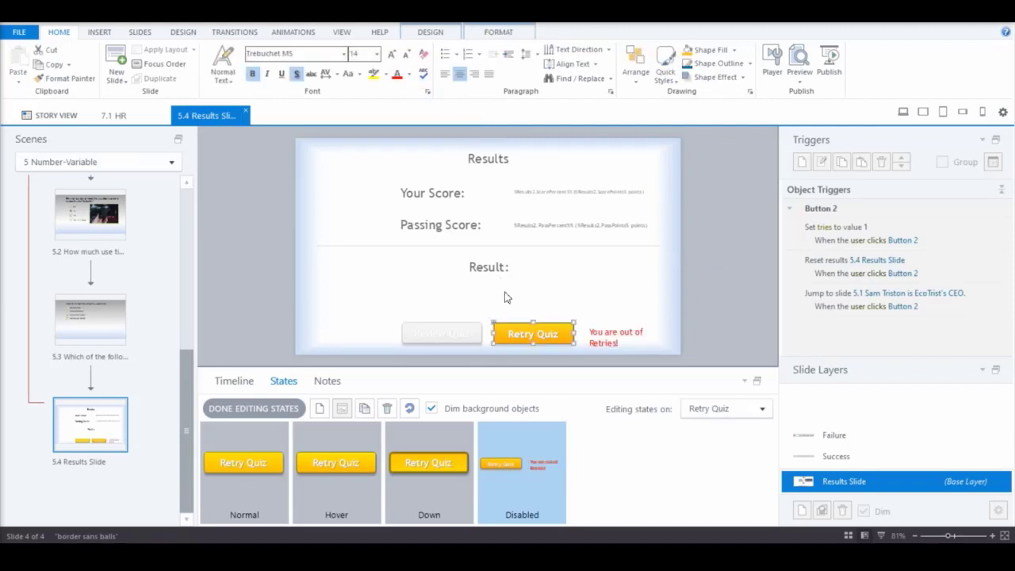
left_click(492, 33)
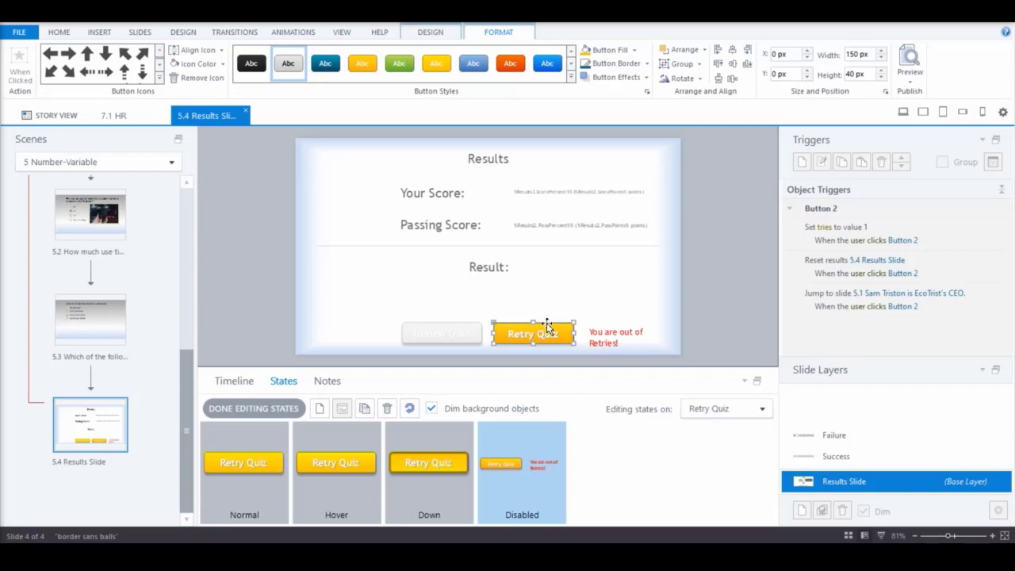
left_click(571, 76)
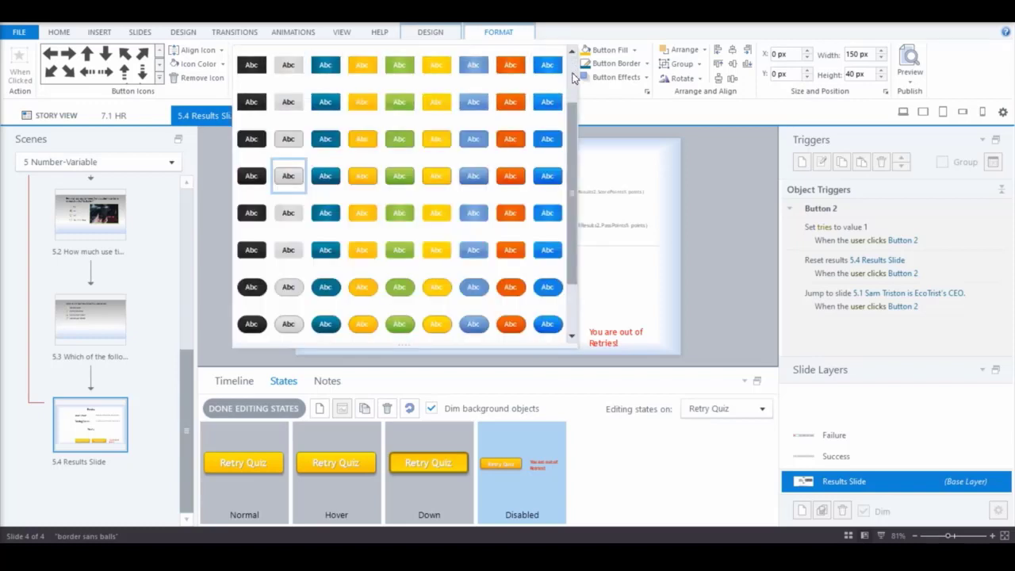
left_click(290, 252)
left_click(657, 356)
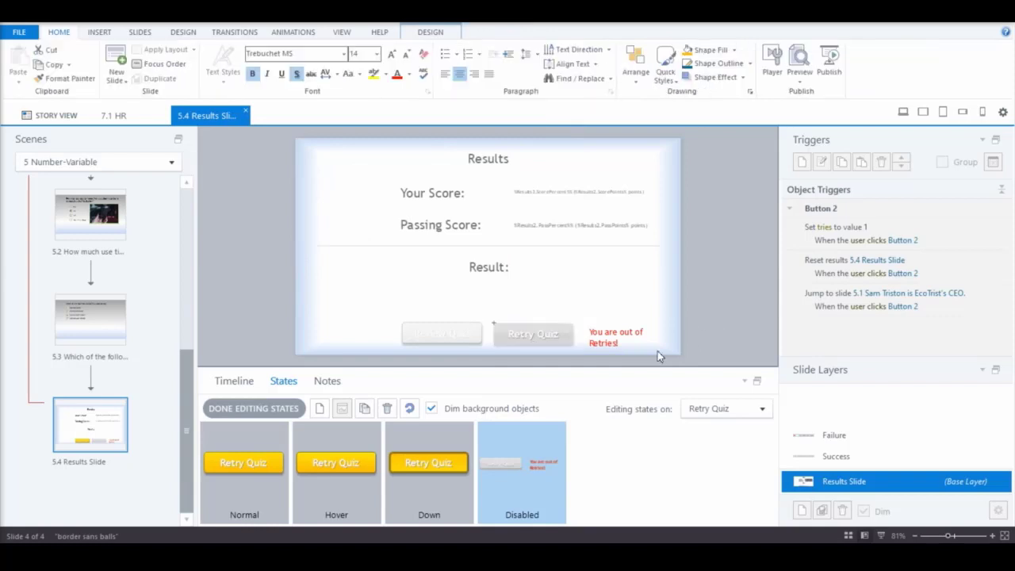
left_click(290, 409)
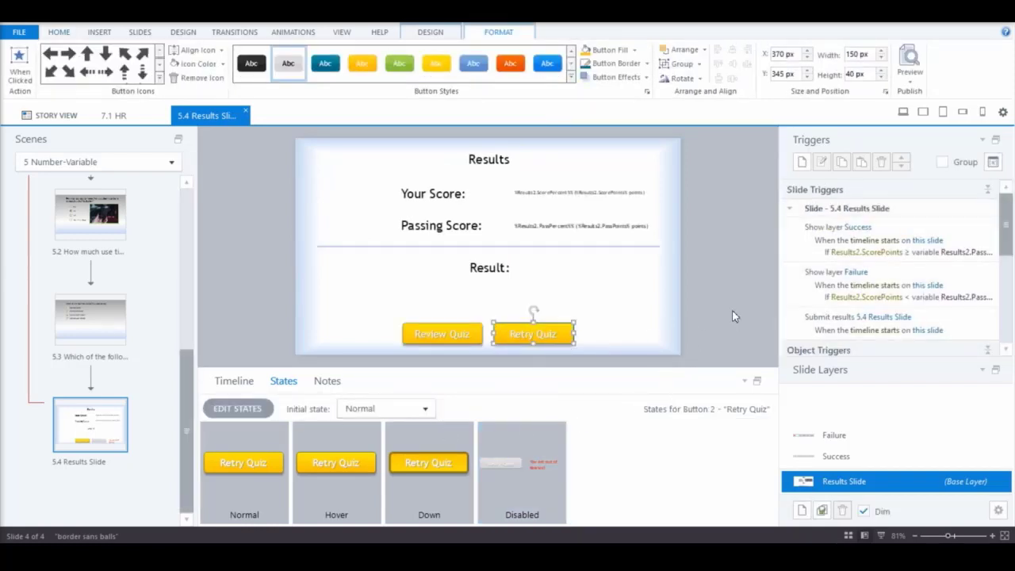
left_click(732, 310)
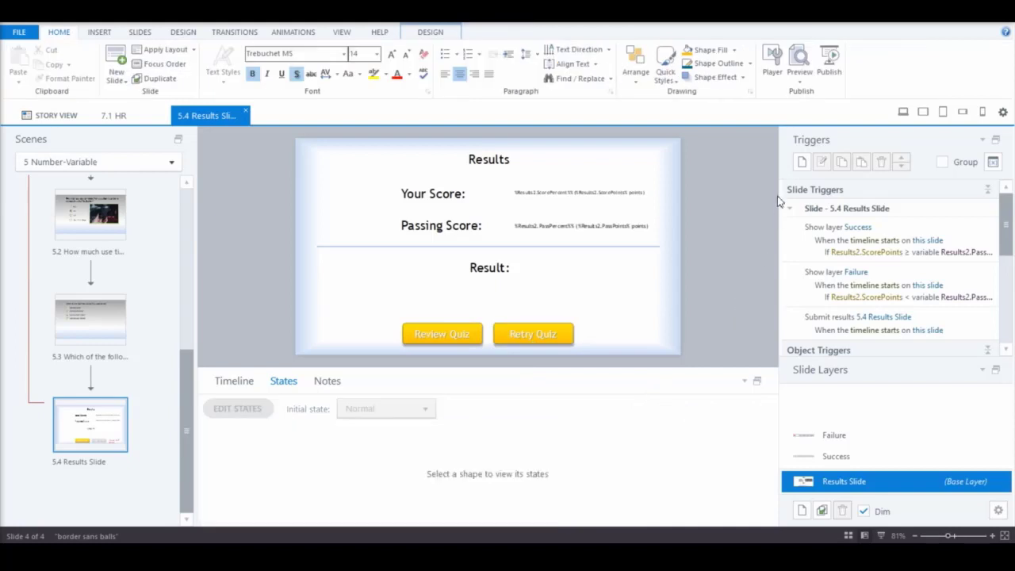
Step: Start a new slide trigger that changes an object's state to Disabled when the timeline starts on this slide
left_click(800, 163)
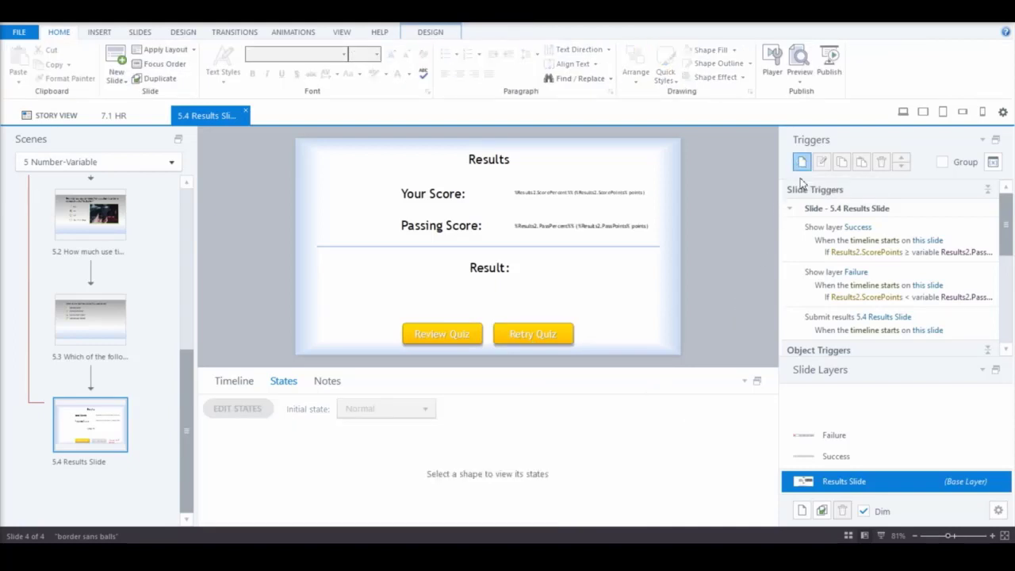
left_click(748, 157)
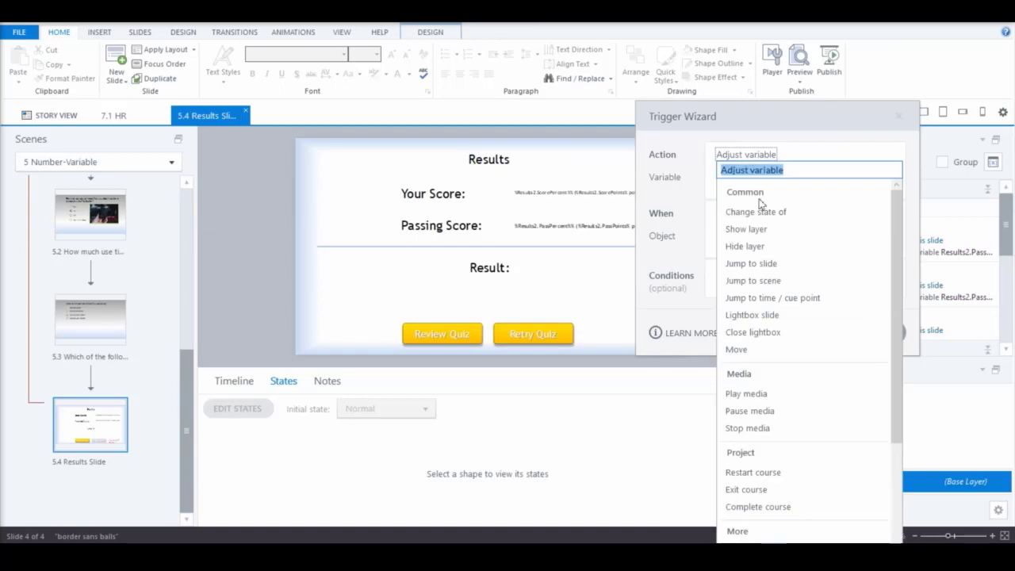
left_click(757, 211)
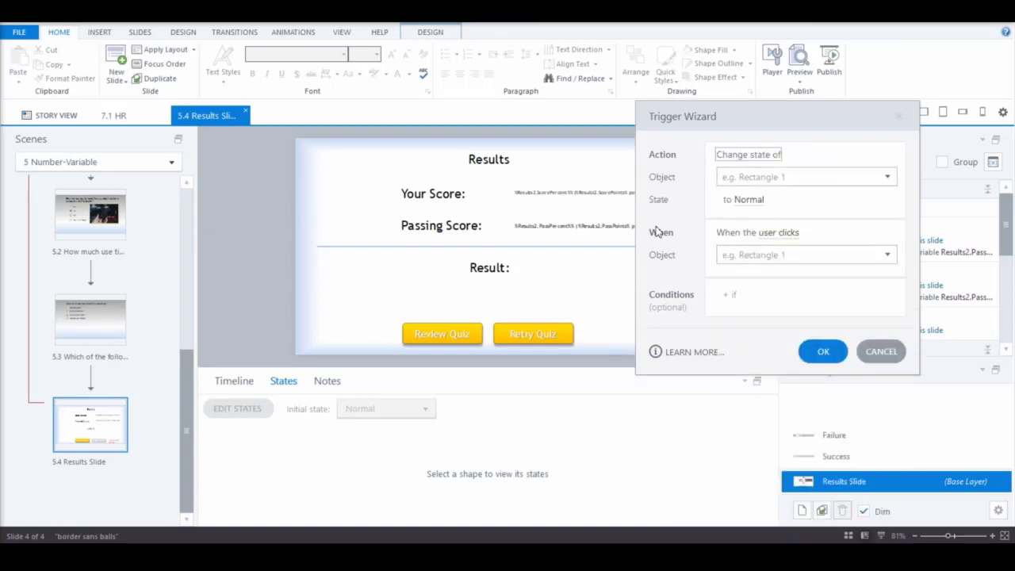
left_click(748, 201)
left_click(754, 255)
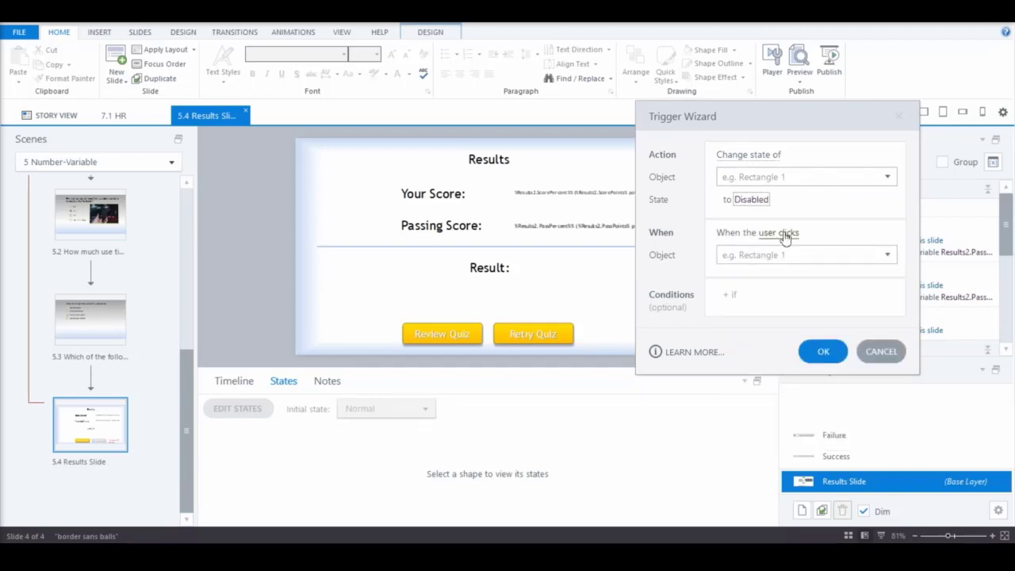
left_click(783, 238)
scroll(784, 379, "down", 3)
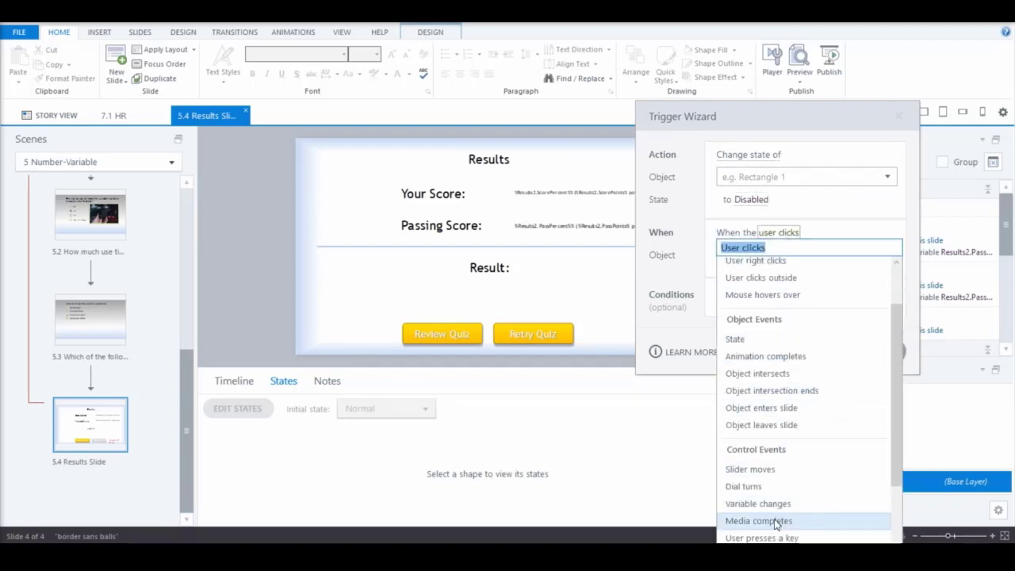
scroll(771, 489, "down", 2)
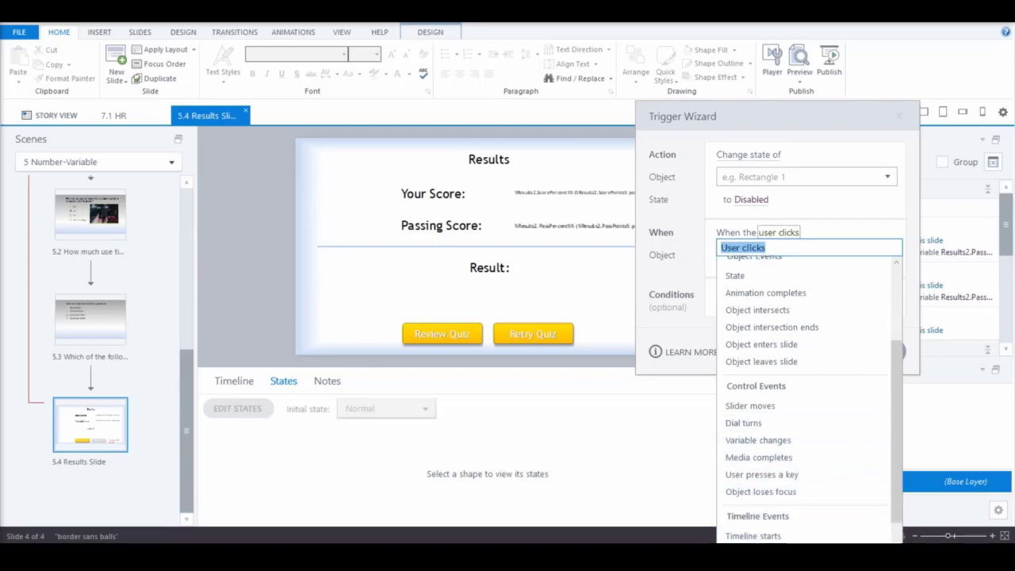
left_click(774, 537)
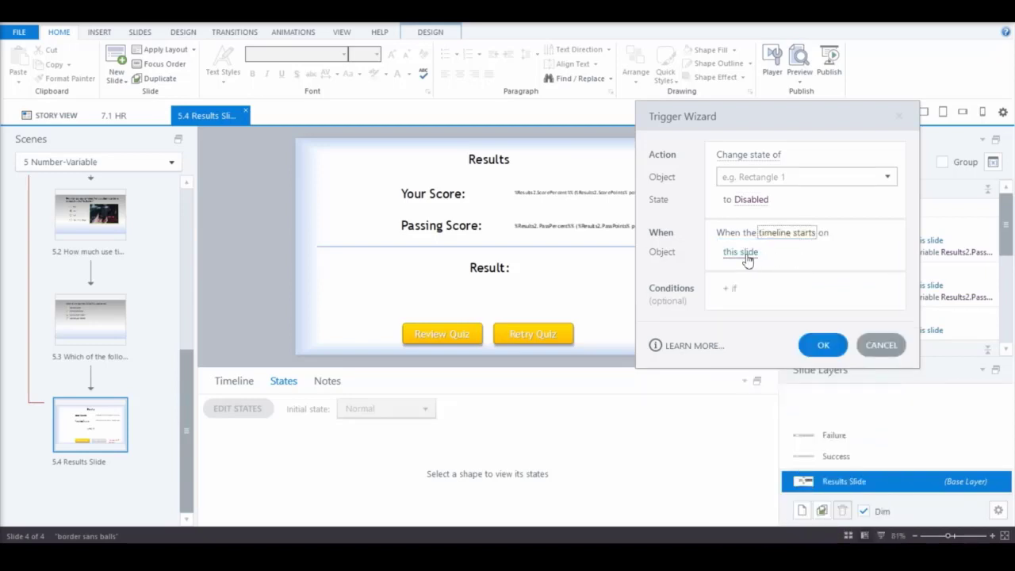
Step: Add the condition tries = value 1 to the Disabled trigger, save it, and assign Button 2 (Retry Quiz) as its object
left_click(778, 288)
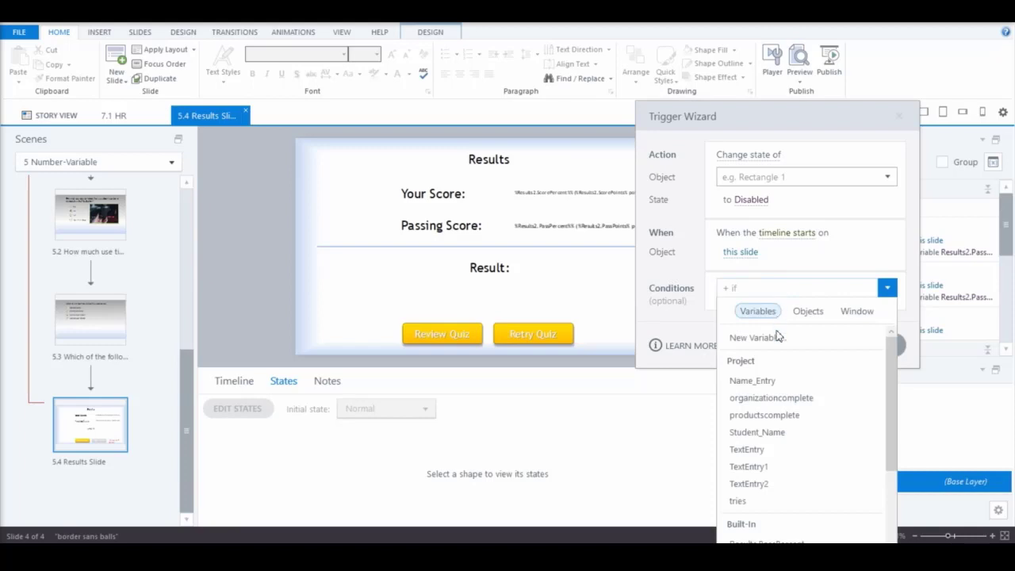
left_click(775, 501)
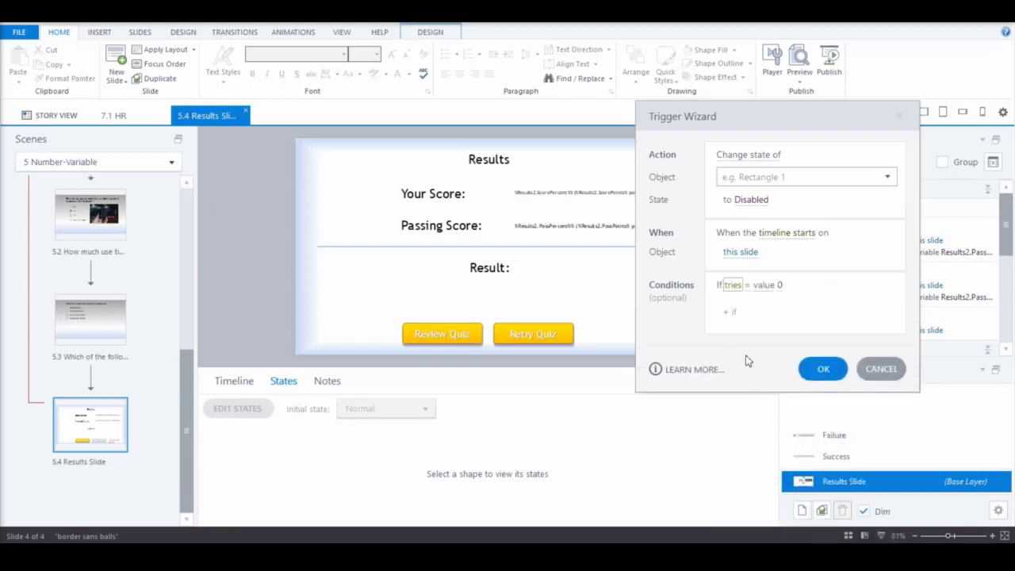
left_click(782, 291)
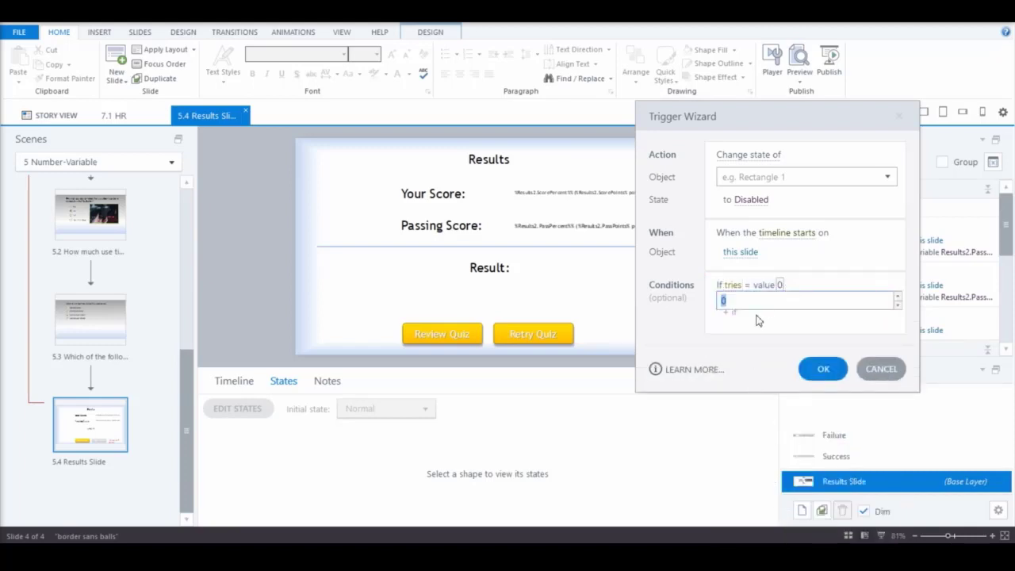
type("1")
left_click(798, 333)
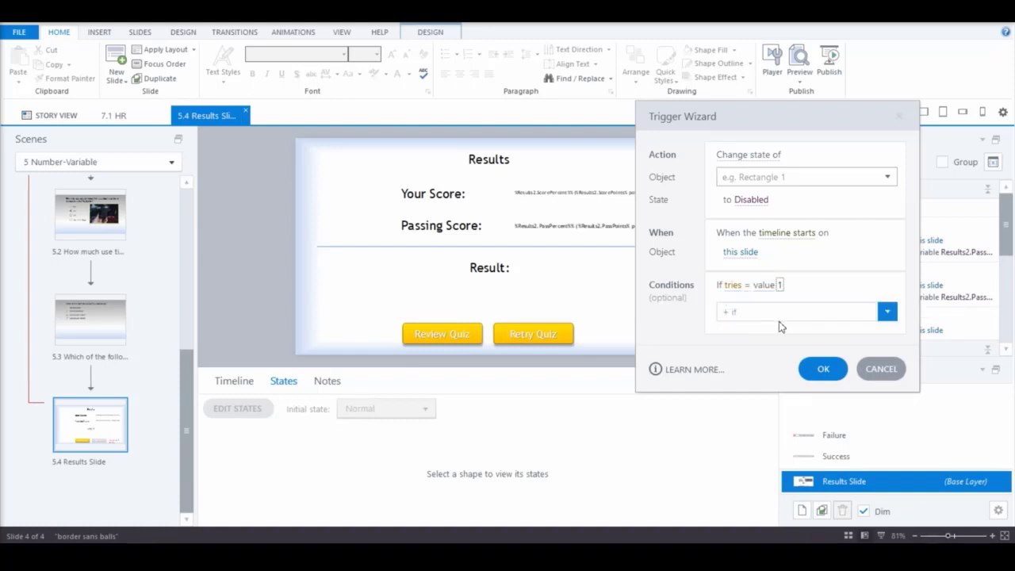
left_click(830, 375)
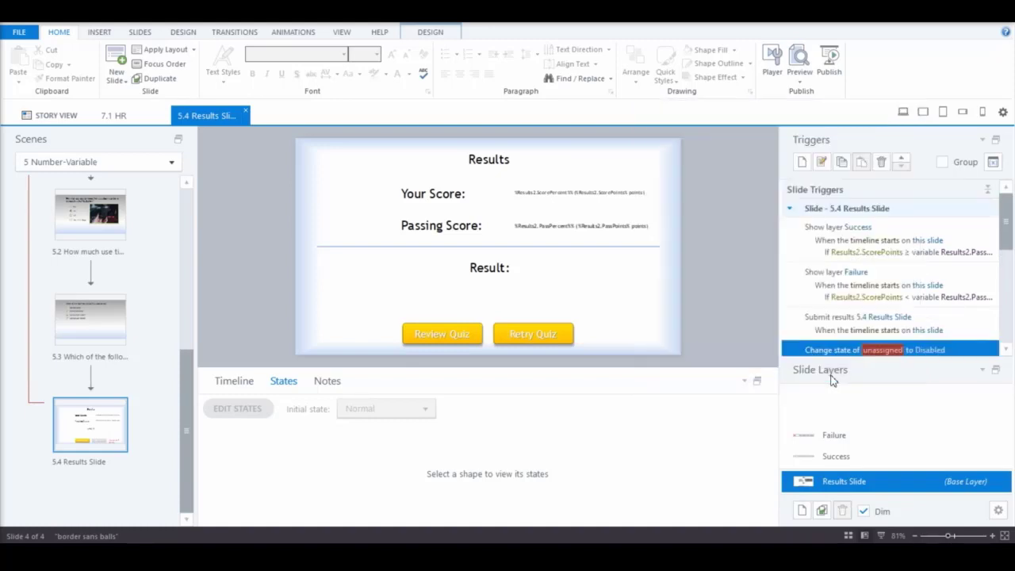
left_click(886, 355)
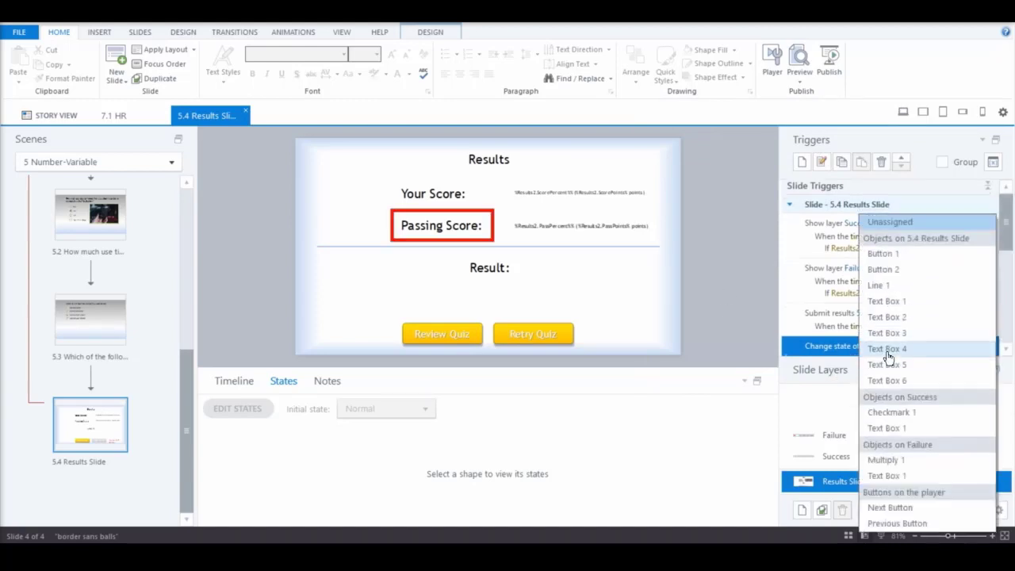
left_click(909, 270)
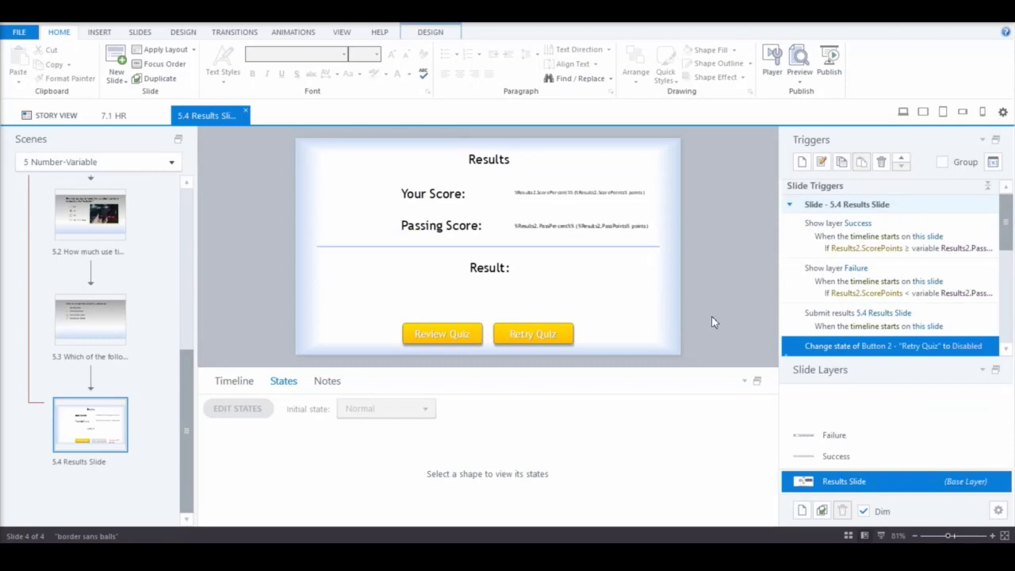
Step: Preview the current scene and submit True for the question about EcoTrist's CEO
left_click(801, 79)
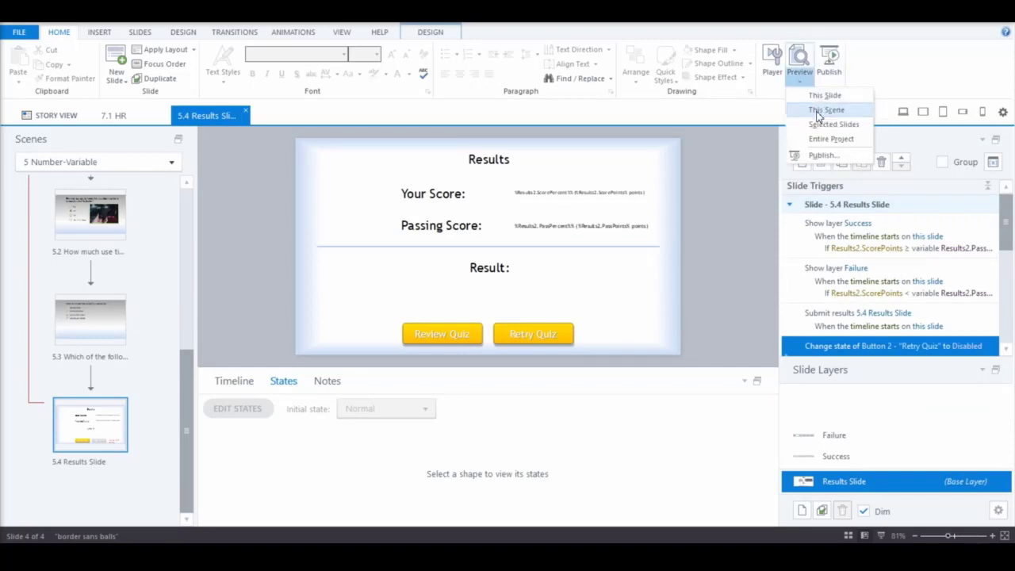
left_click(824, 111)
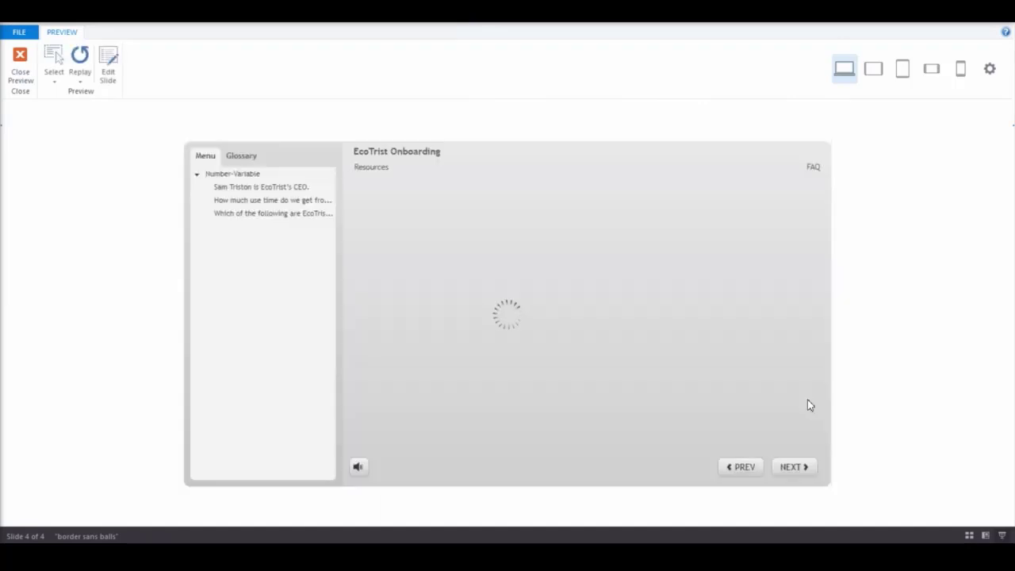
left_click(493, 273)
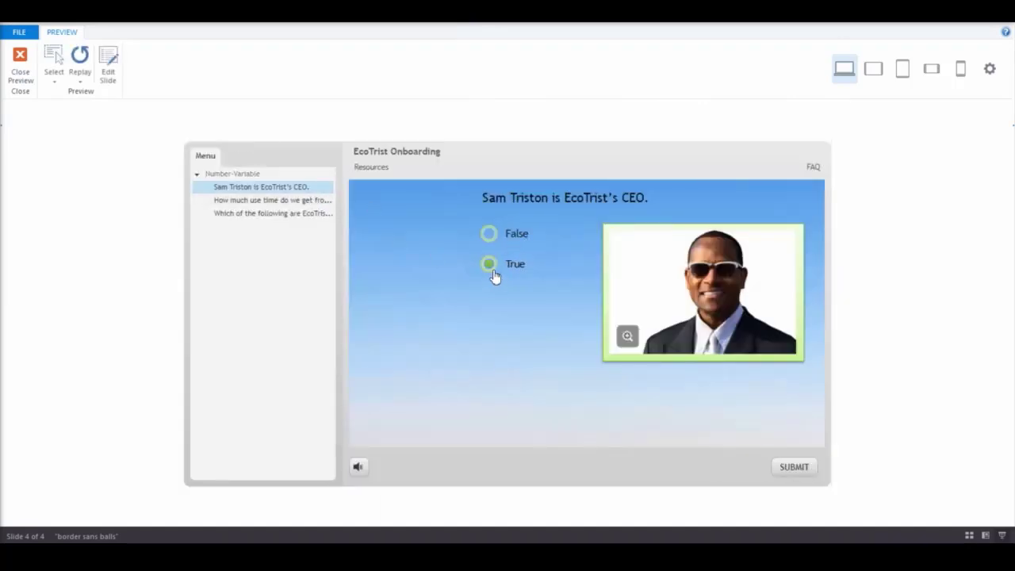
left_click(800, 469)
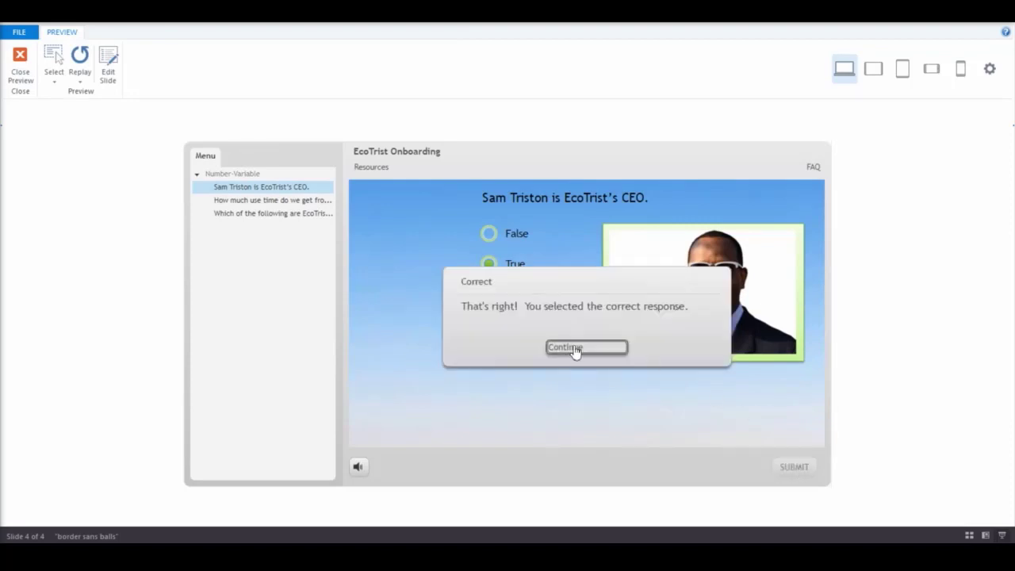
left_click(576, 349)
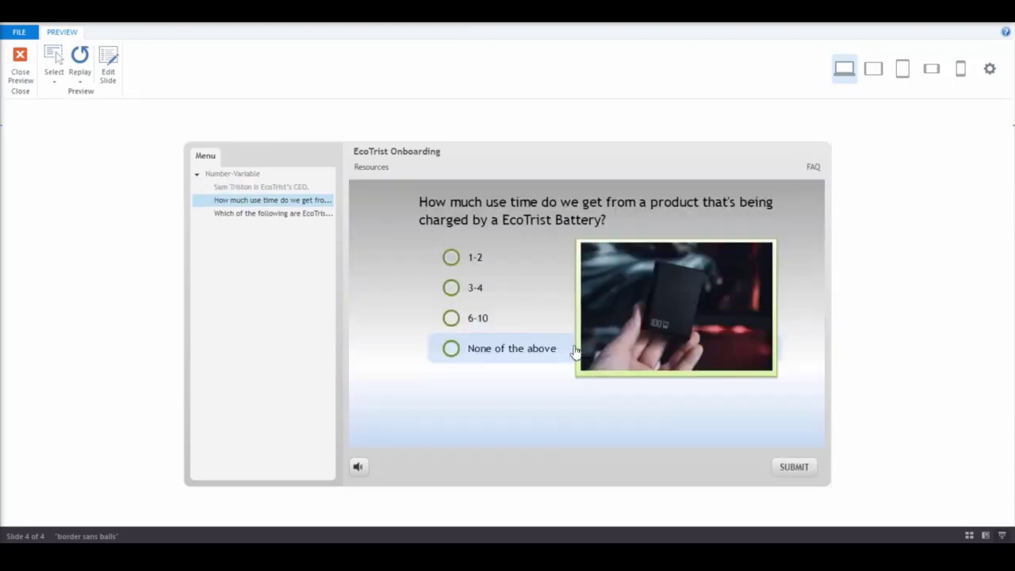
Step: In the preview, submit 6-10 for the battery use time question and EcoTrist Solar Charger for the top-sellers question
left_click(452, 319)
left_click(797, 468)
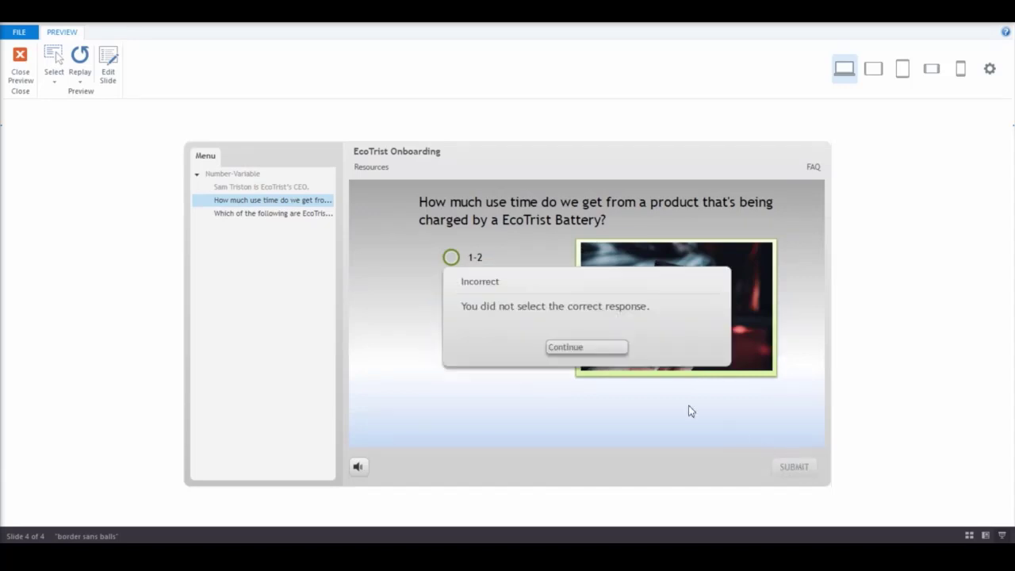
left_click(600, 348)
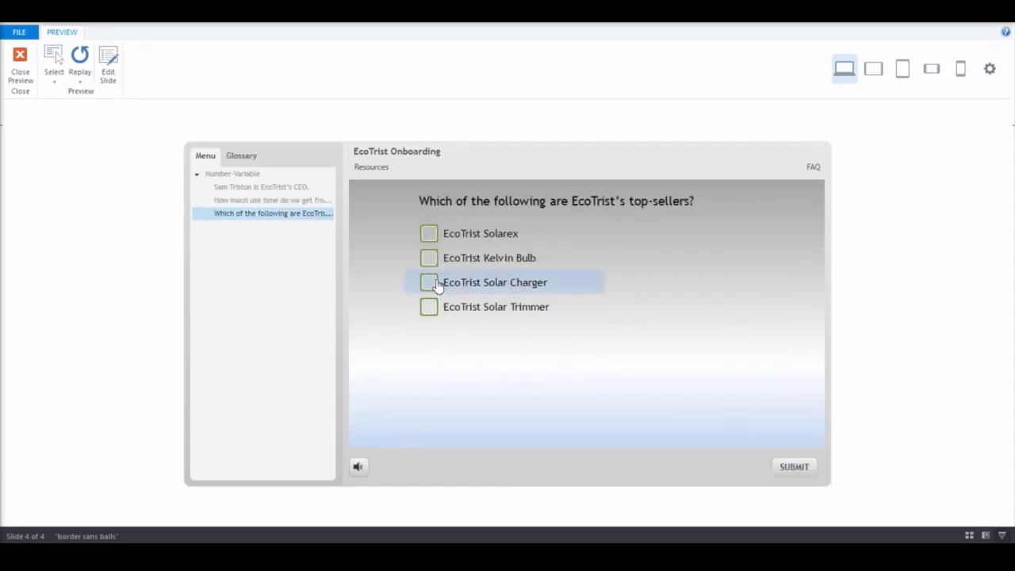
left_click(476, 282)
left_click(799, 467)
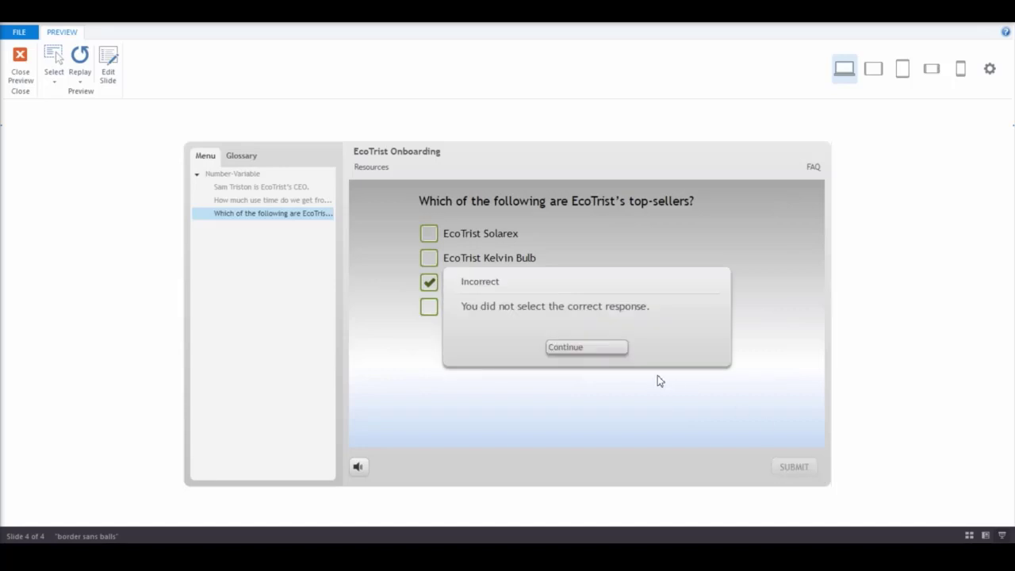
Step: Continue to the results slide, retry the quiz, and submit True for the question about EcoTrist's CEO
left_click(618, 349)
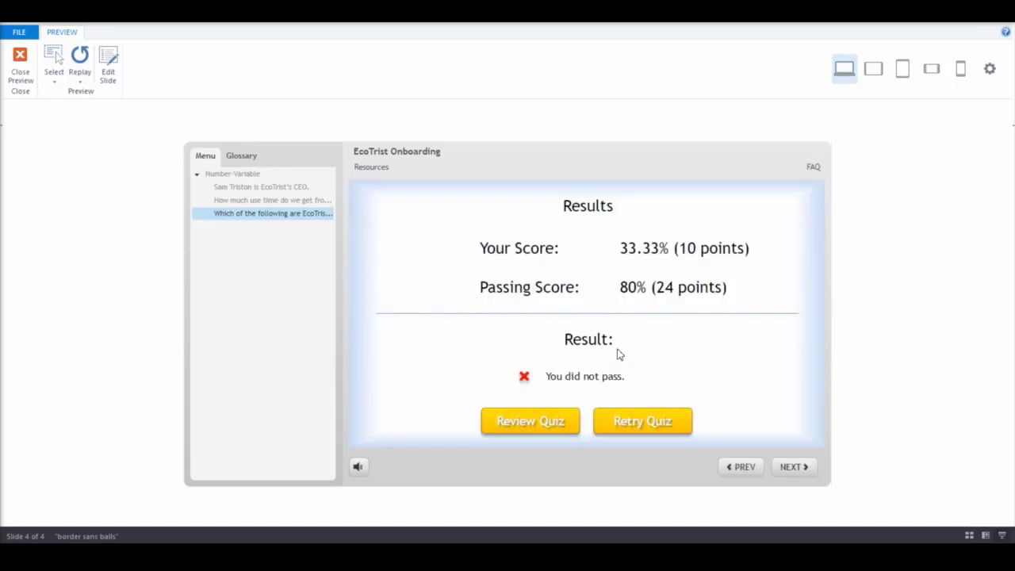
left_click(651, 424)
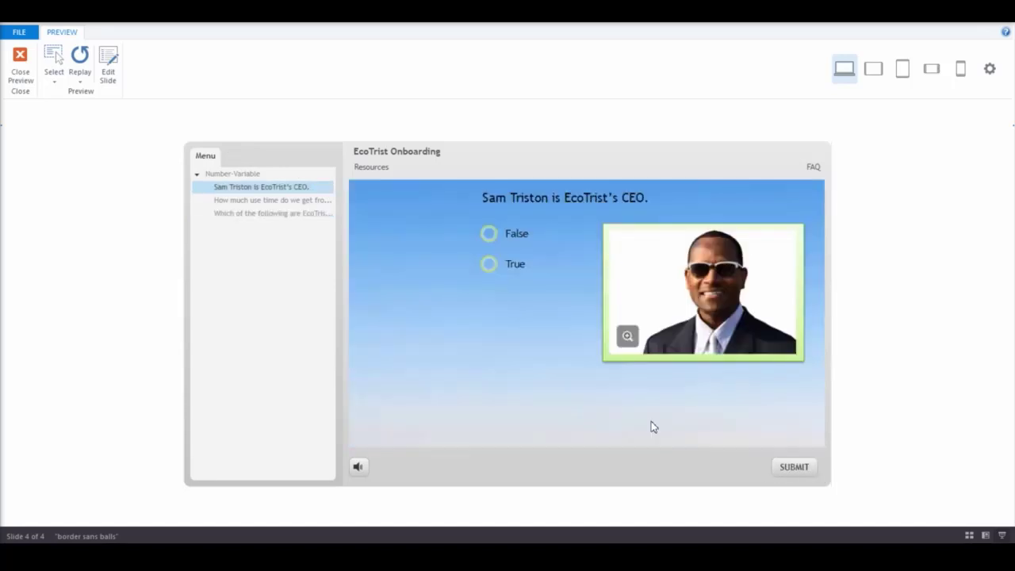
left_click(490, 267)
left_click(788, 469)
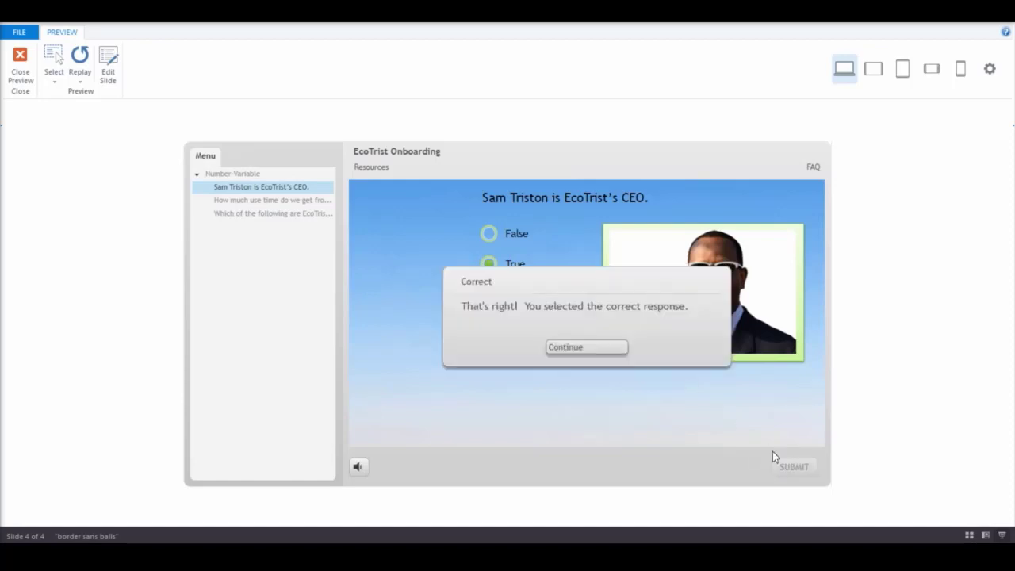
left_click(611, 347)
Step: In the retried quiz, submit 6-10 for the battery use time question and EcoTrist Kelvin Bulb for the top-sellers question
left_click(486, 316)
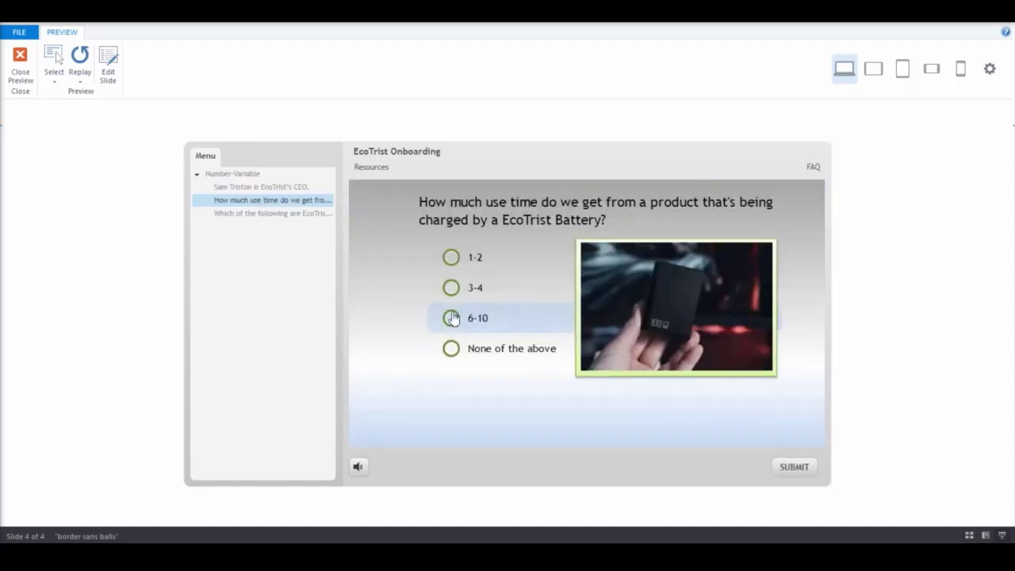
left_click(788, 469)
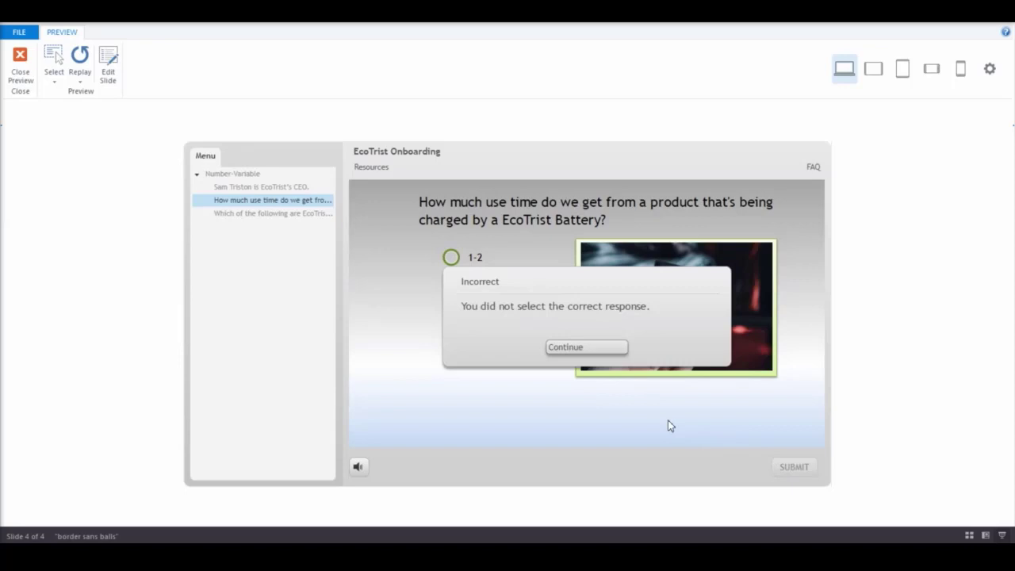
left_click(590, 347)
left_click(428, 258)
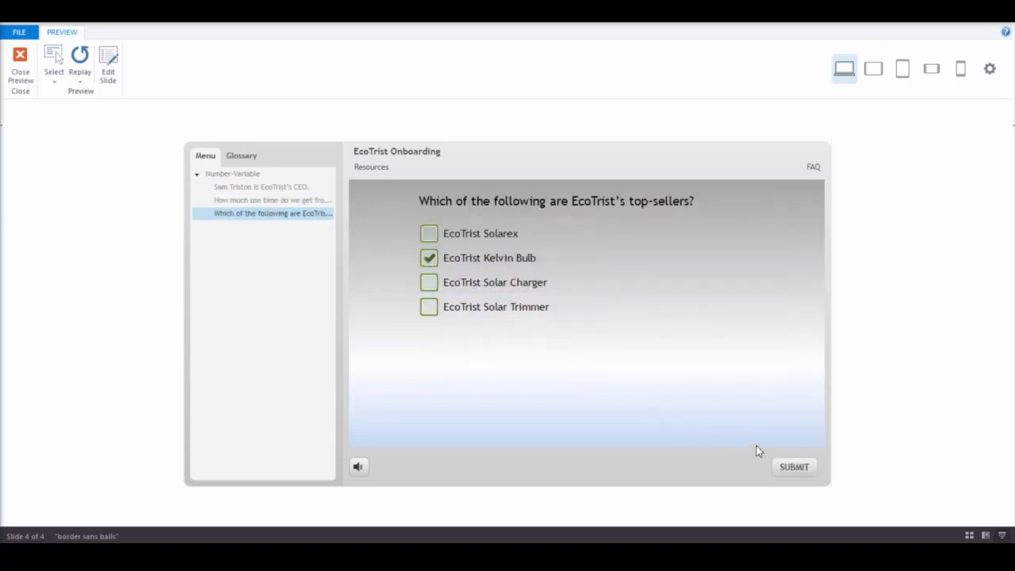
left_click(791, 469)
left_click(594, 349)
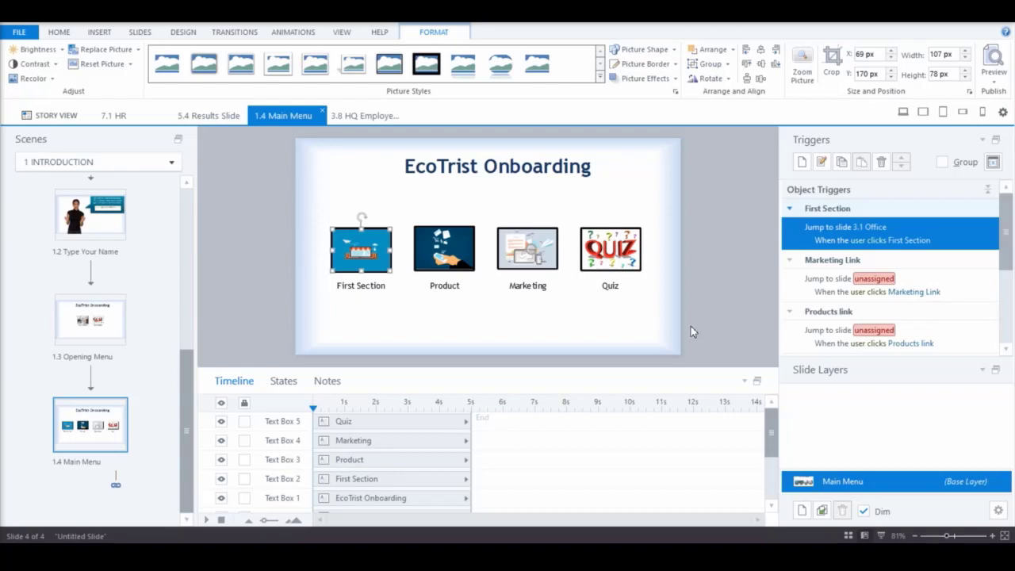
Step: Create a True/False project variable named FirstSectionComplete with the default value False
left_click(993, 163)
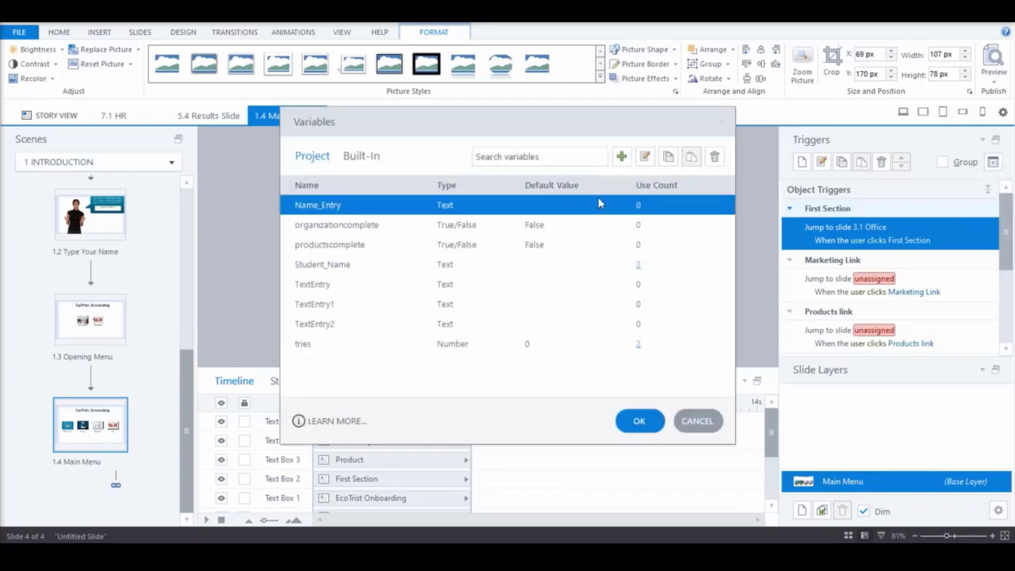
left_click(621, 157)
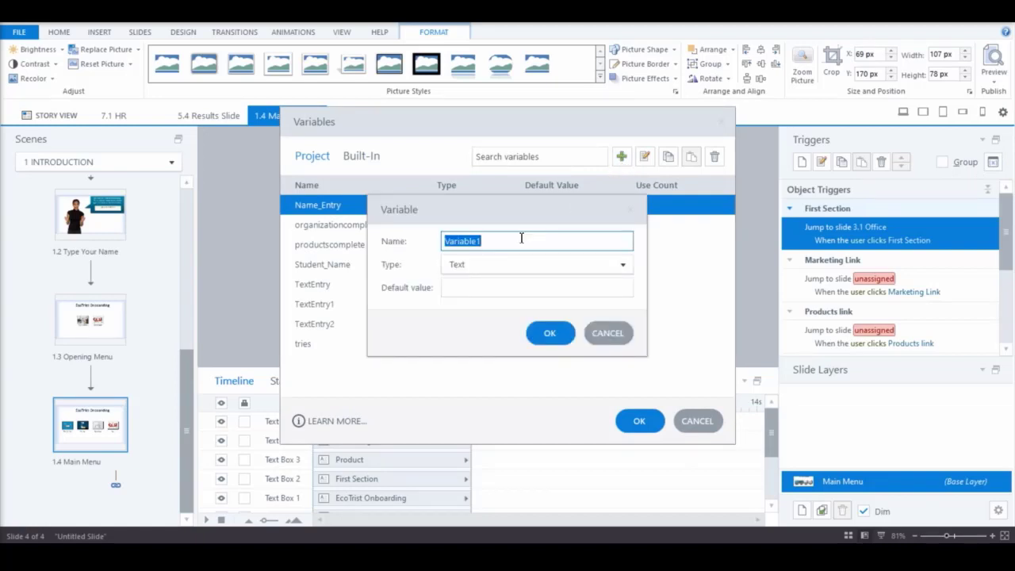
type("Firs")
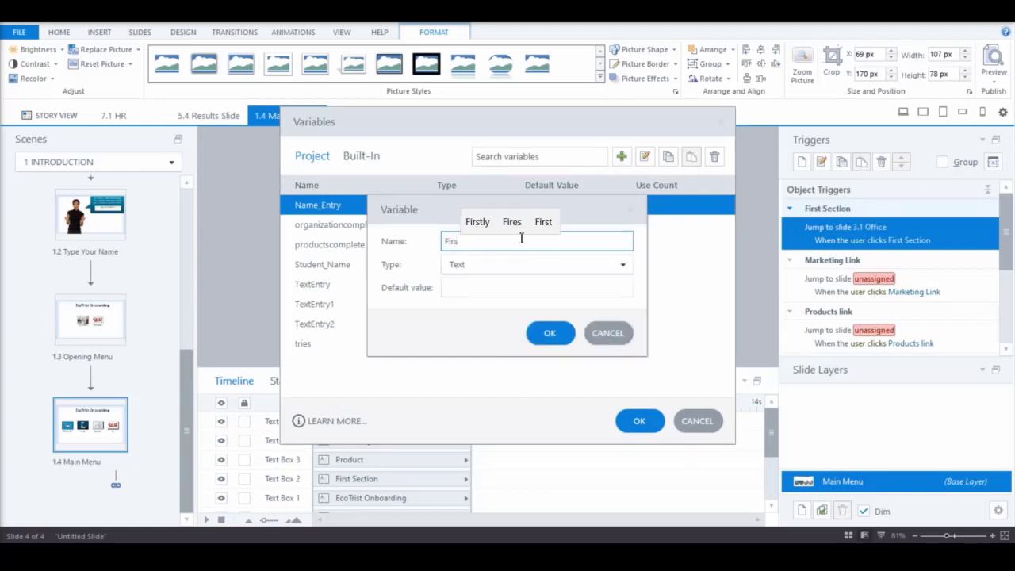
type("tSection")
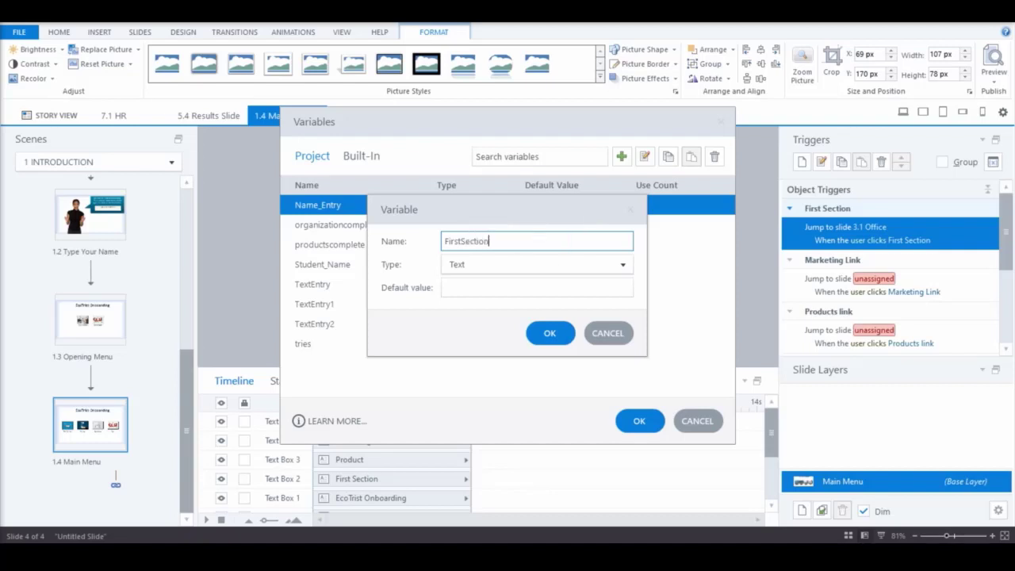
type("Complete")
left_click(524, 266)
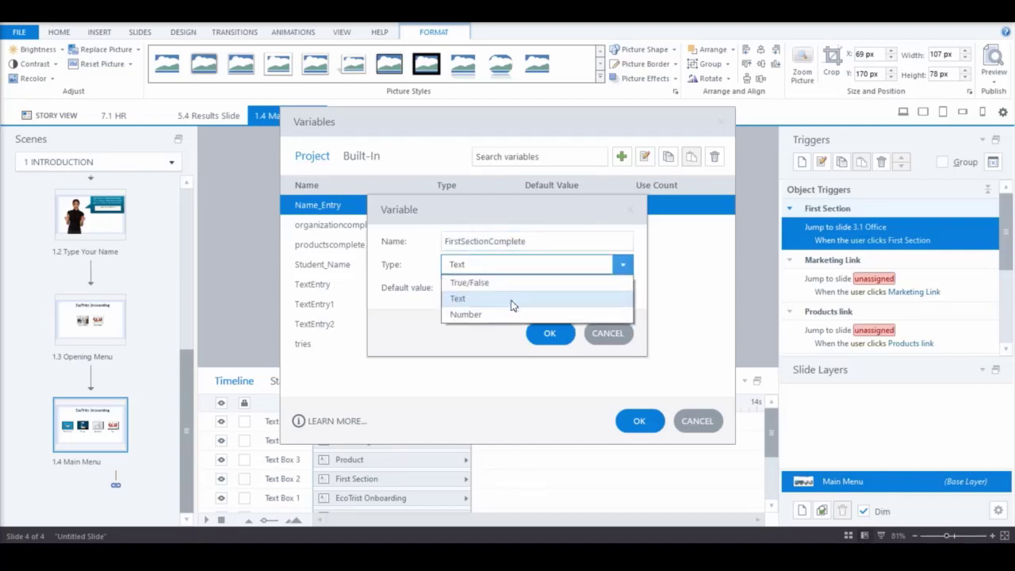
left_click(516, 287)
left_click(547, 292)
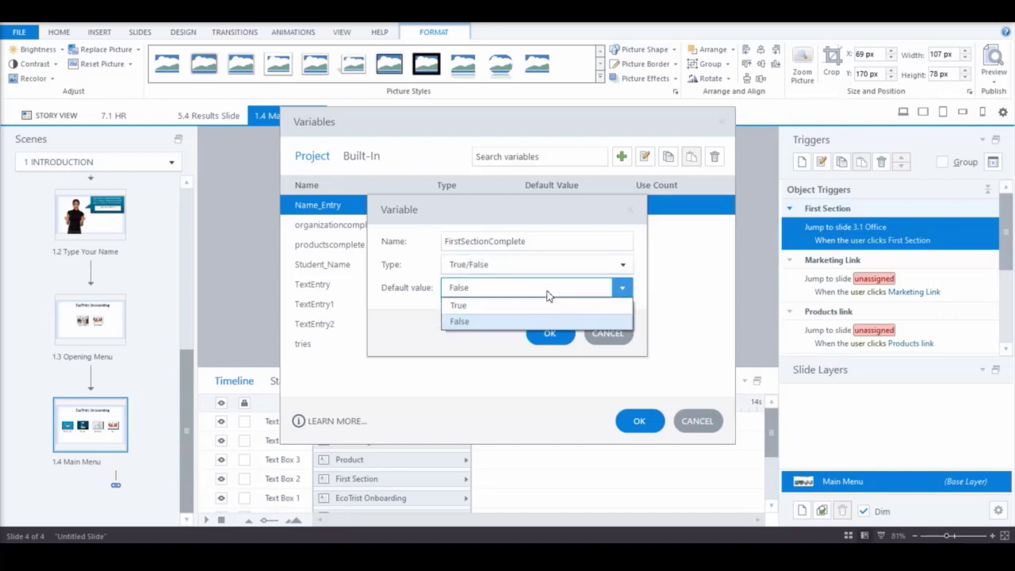
left_click(547, 295)
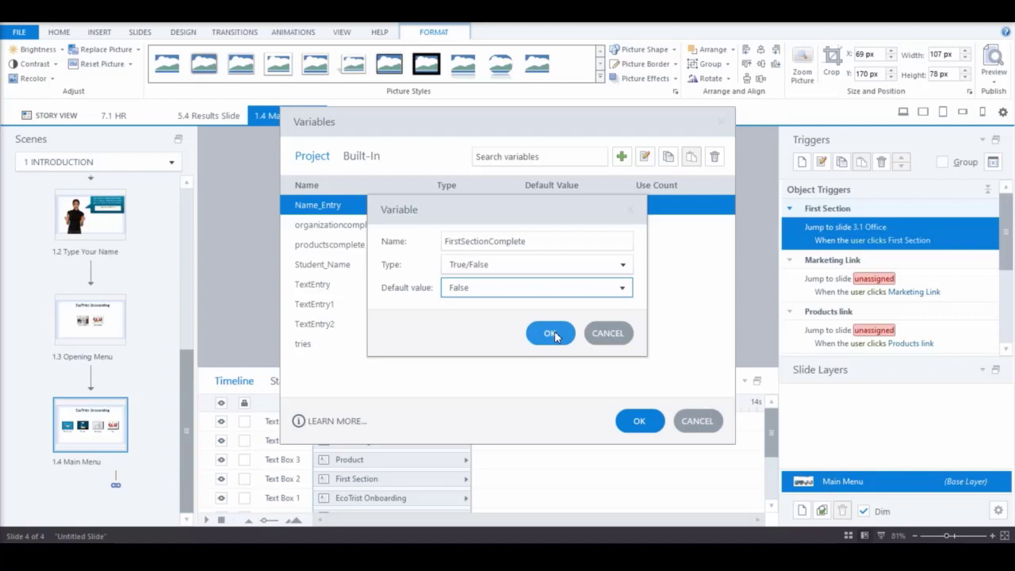
left_click(552, 334)
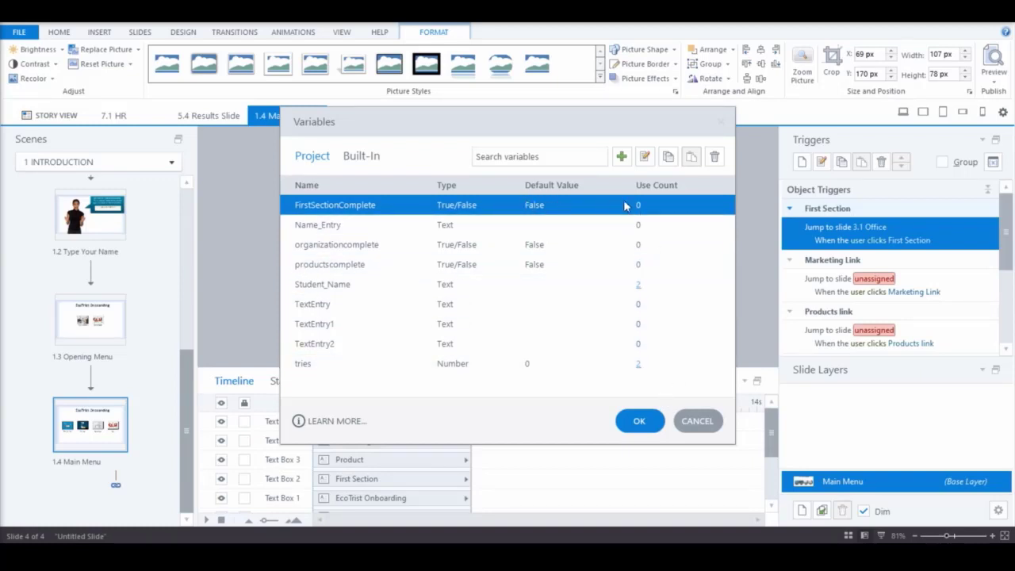
left_click(642, 422)
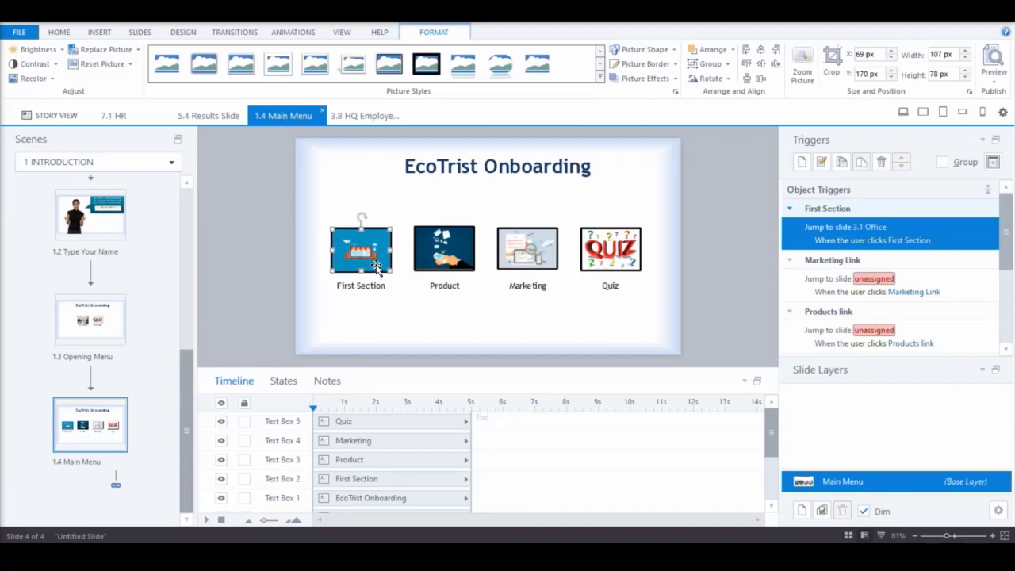
Step: Add a new state named Complete to the First Section picture on the Main Menu slide
left_click(308, 382)
left_click(238, 408)
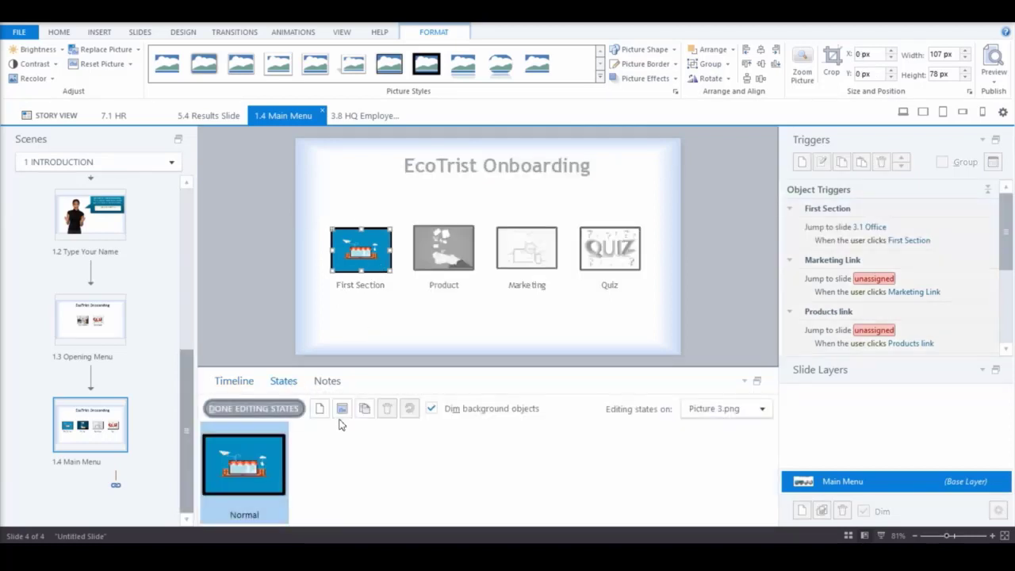
left_click(318, 408)
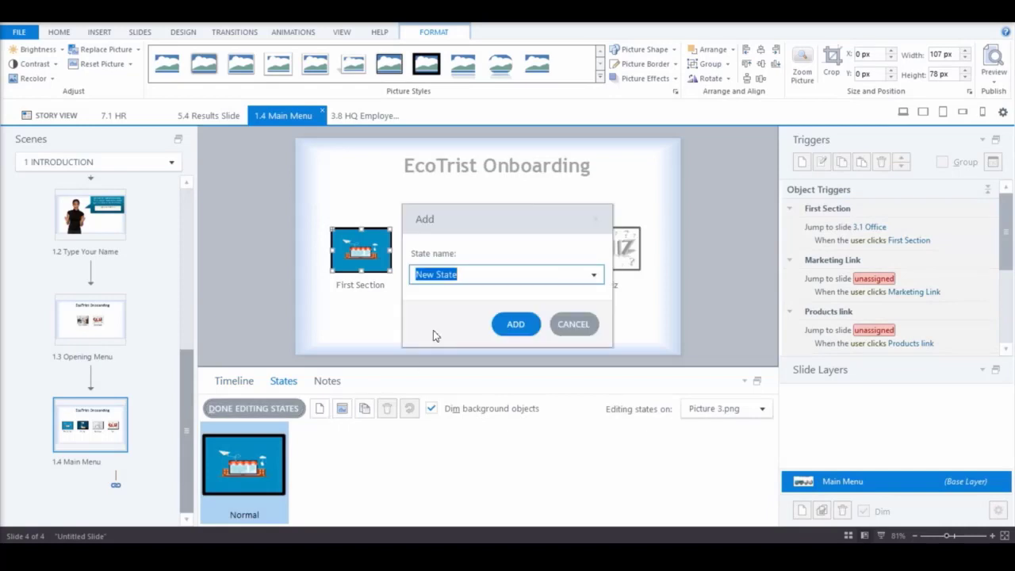
type("Complete")
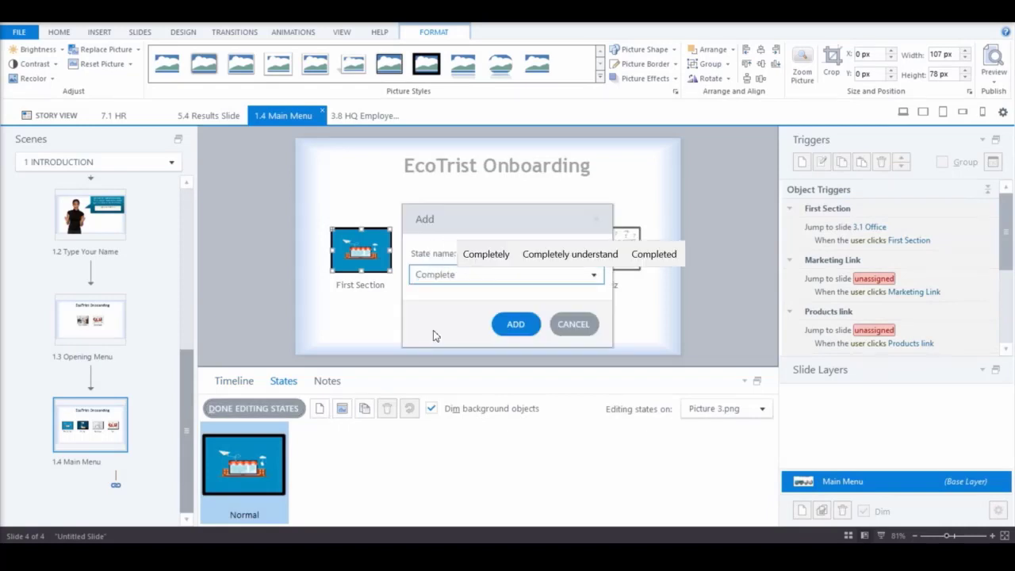
left_click(497, 328)
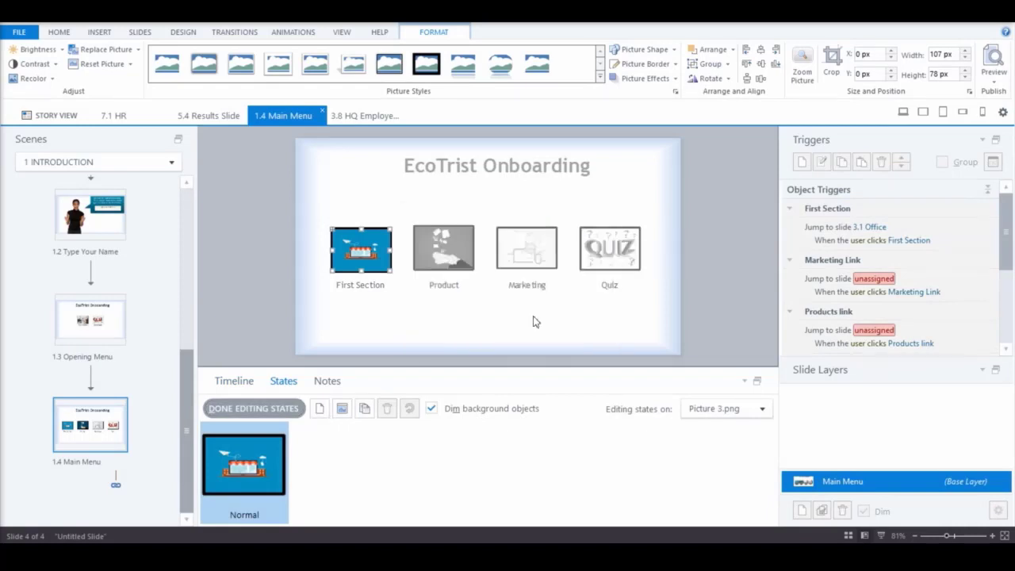
Step: Set the picture transparency of the First Section picture's Complete state to 50% and finish editing its states
right_click(347, 252)
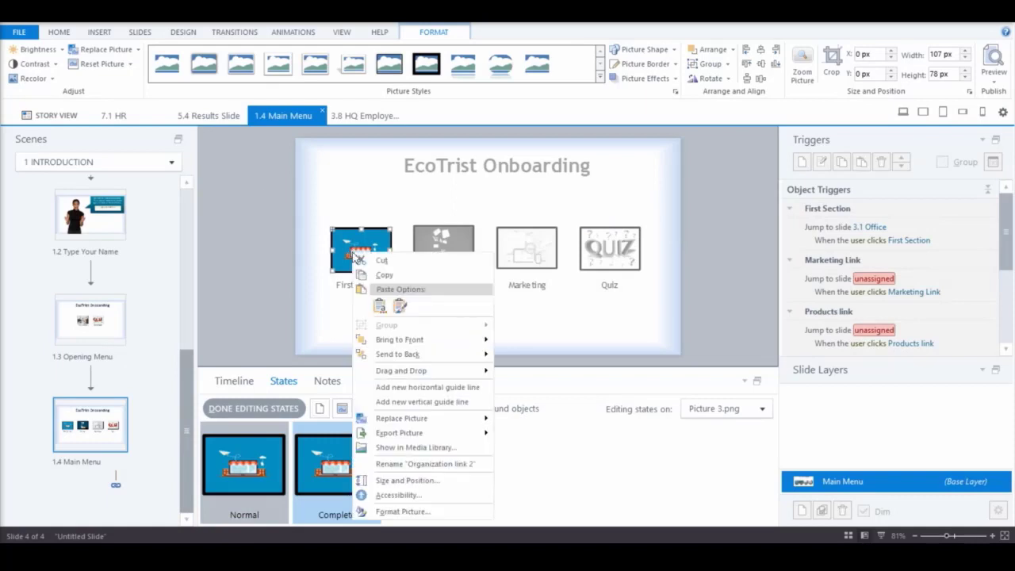
left_click(426, 511)
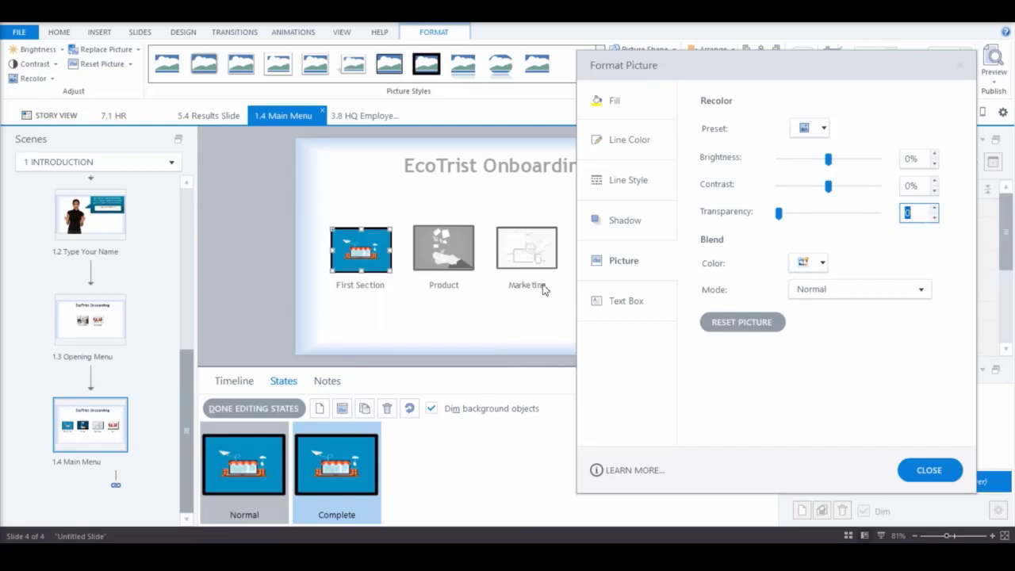
type("60")
key("BackSpace")
key("BackSpace")
type("50")
left_click(920, 472)
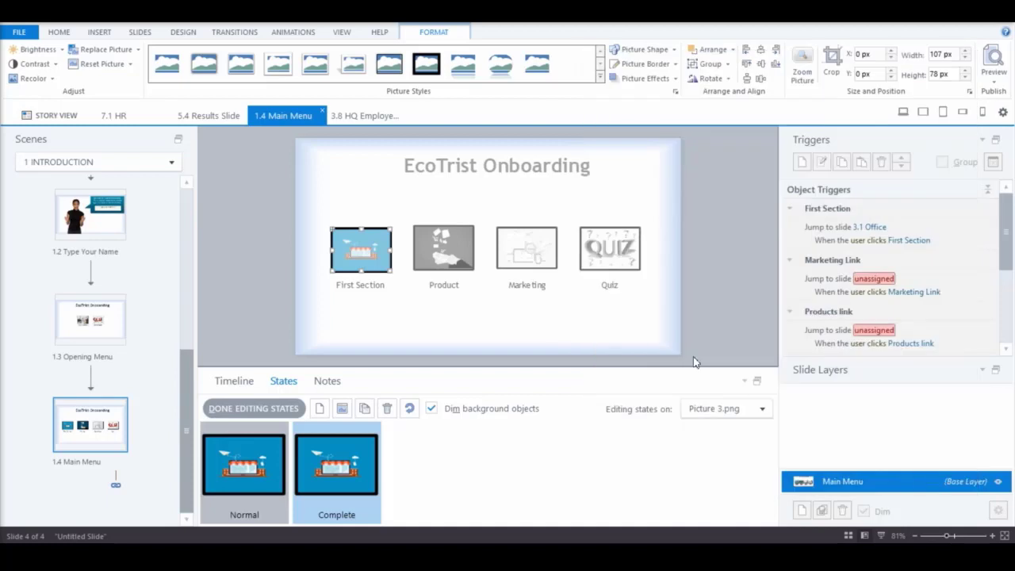
left_click(242, 409)
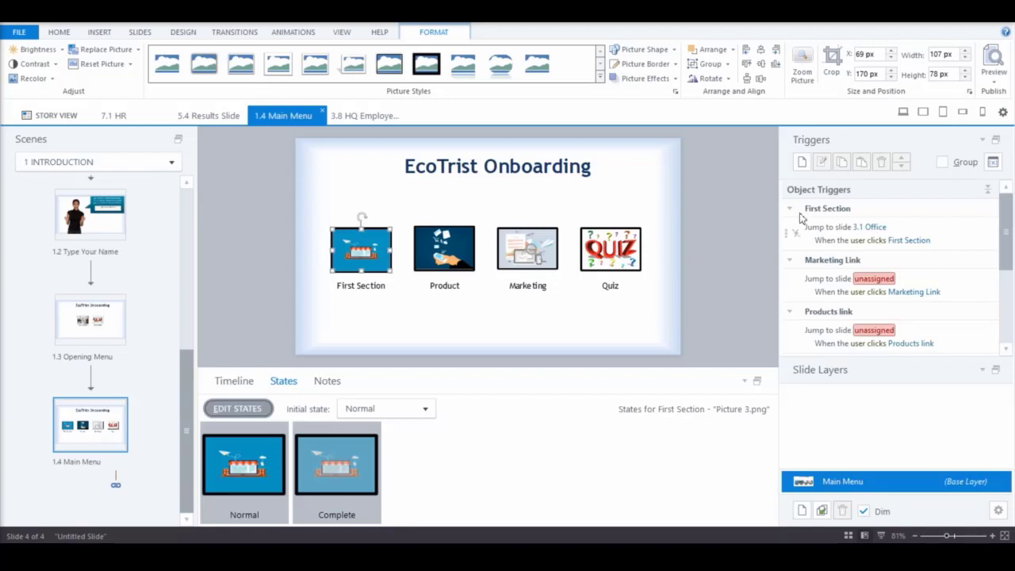
Step: Start a new trigger that changes the state of First Section to Complete
left_click(802, 162)
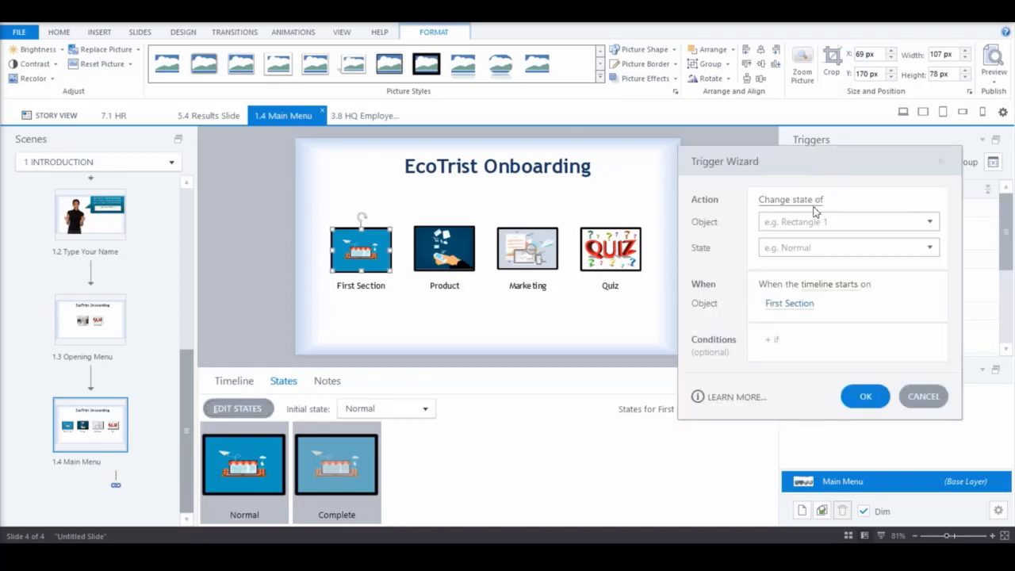
left_click(932, 228)
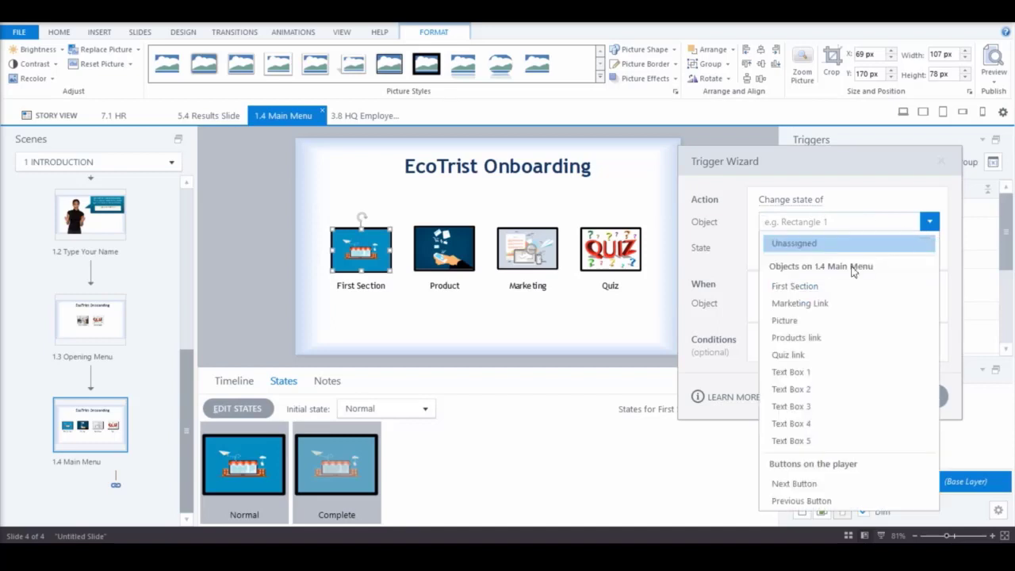
left_click(836, 286)
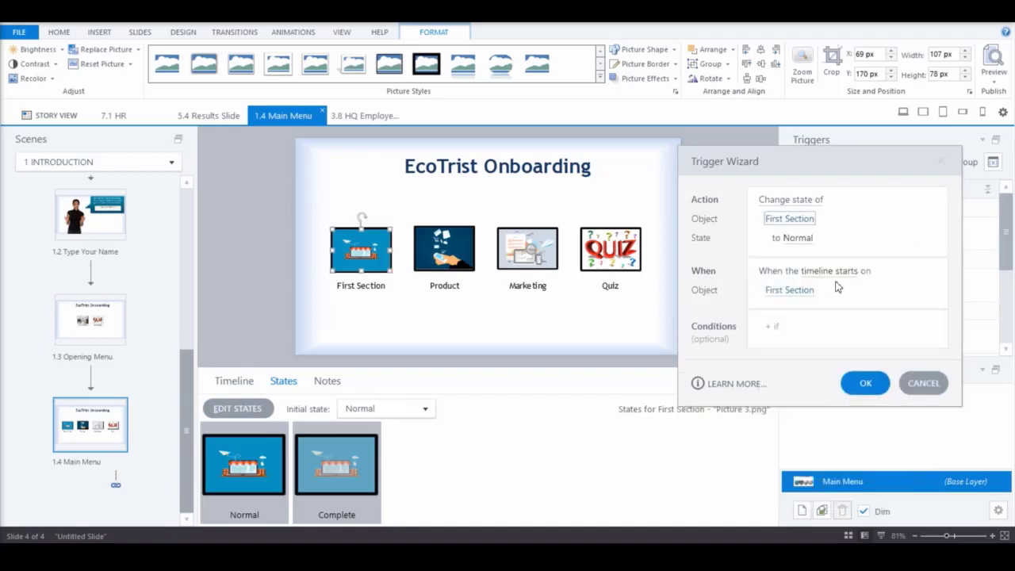
left_click(797, 238)
left_click(801, 296)
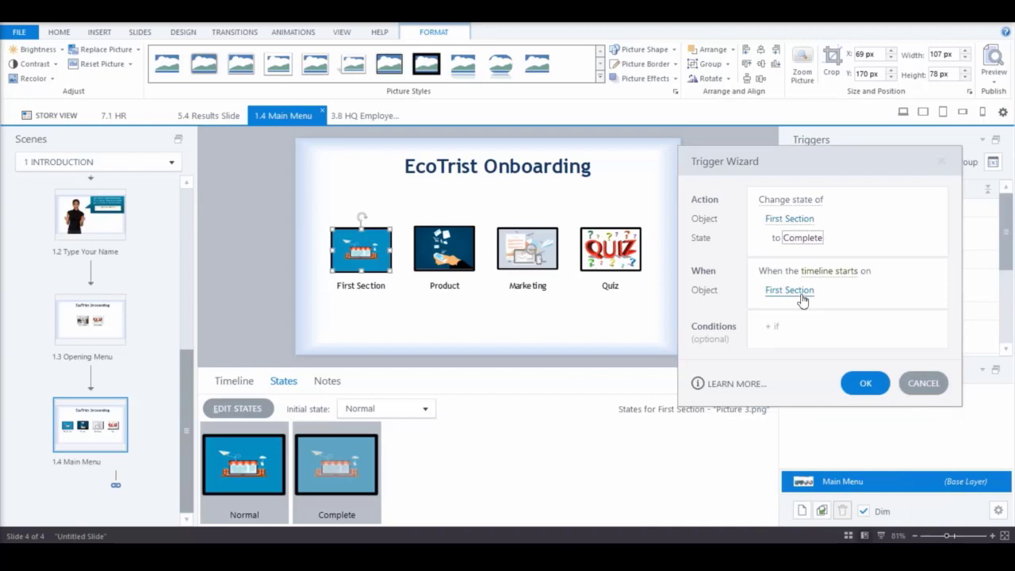
Step: Make the Complete-state trigger run when the timeline starts on this slide instead of on First Section
left_click(842, 276)
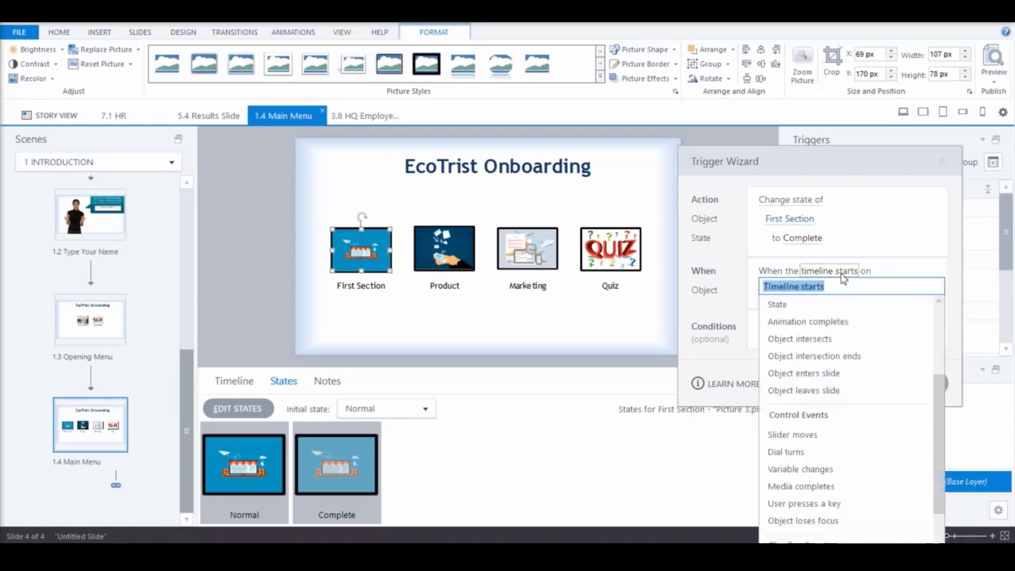
left_click(893, 272)
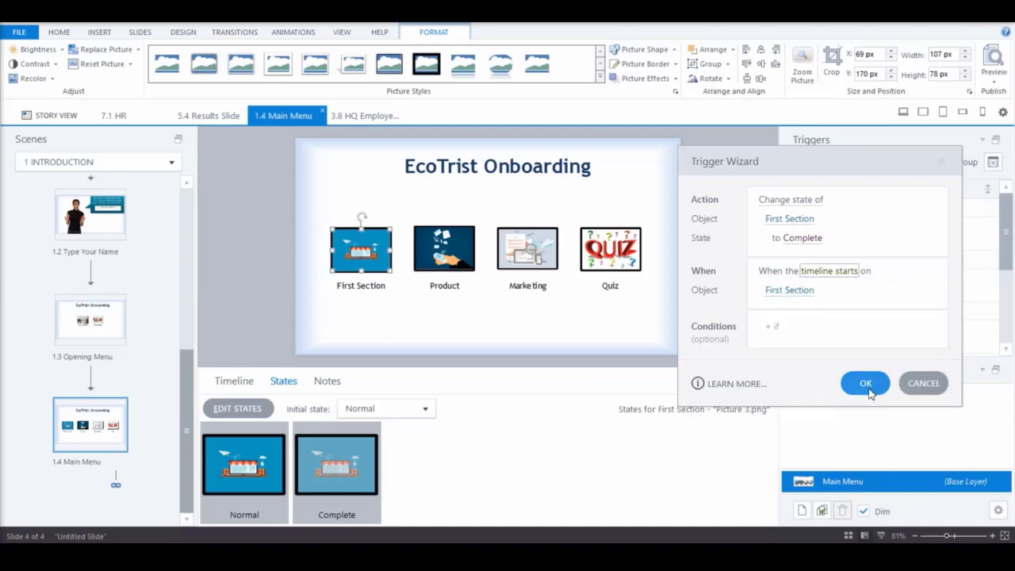
left_click(805, 291)
left_click(812, 352)
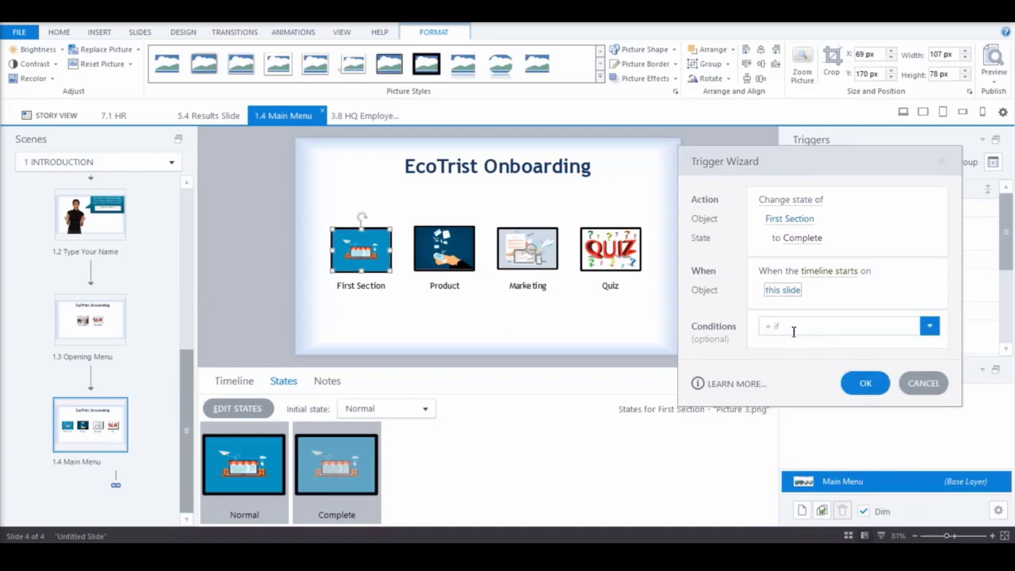
Step: Add the condition FirstSectionComplete = value True to the Complete-state trigger
left_click(933, 328)
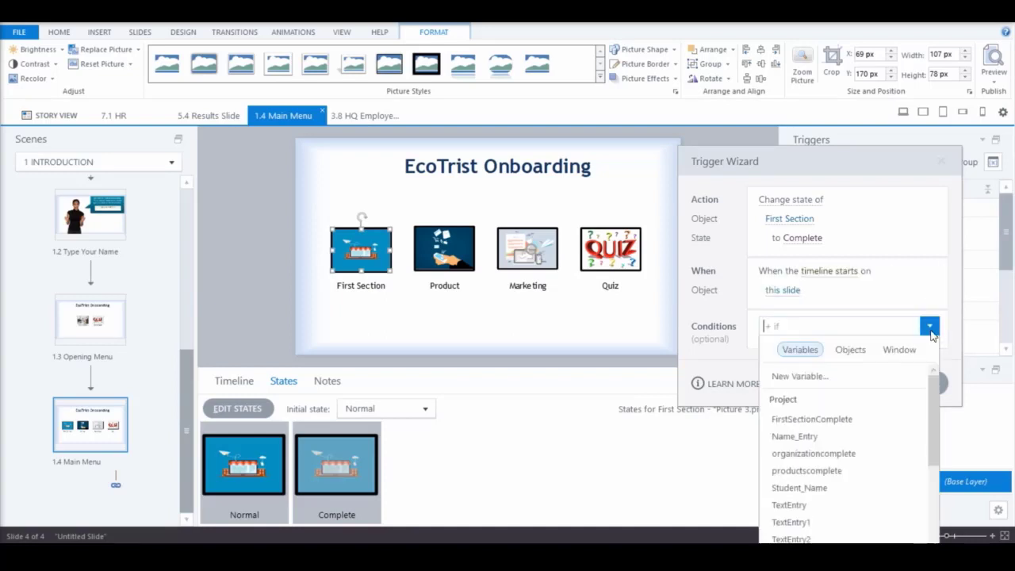
left_click(789, 325)
left_click(779, 328)
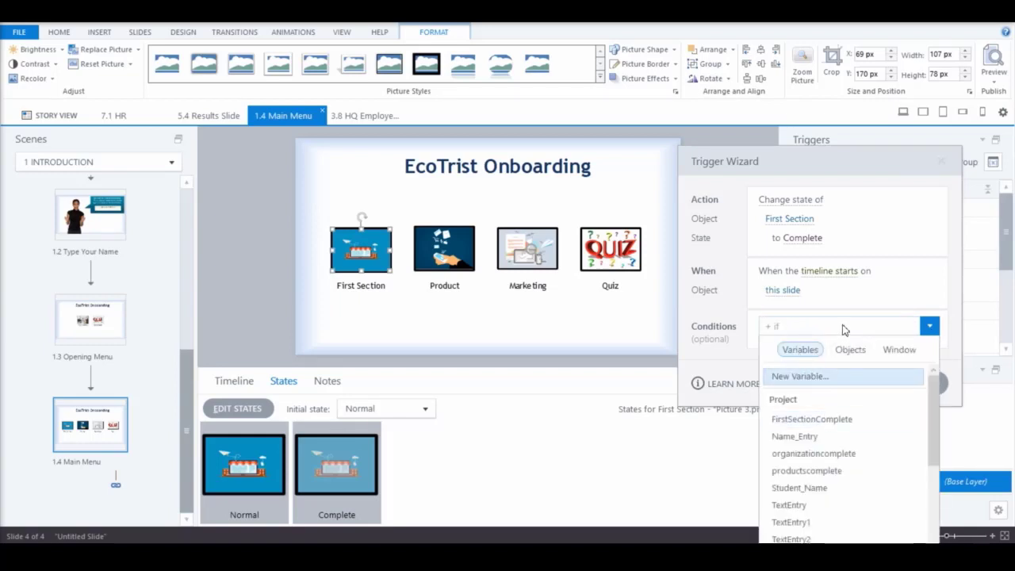
left_click(834, 423)
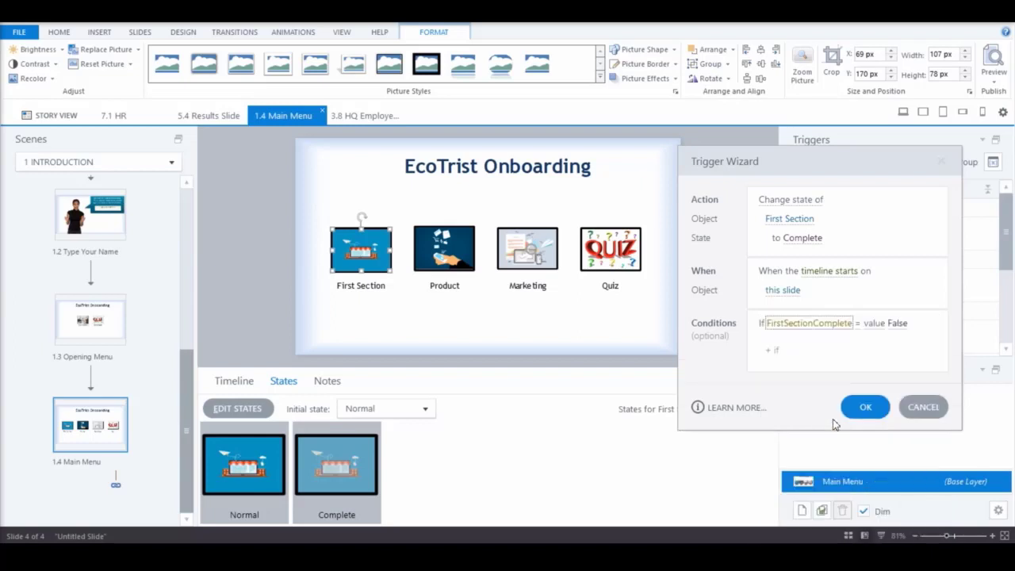
left_click(903, 327)
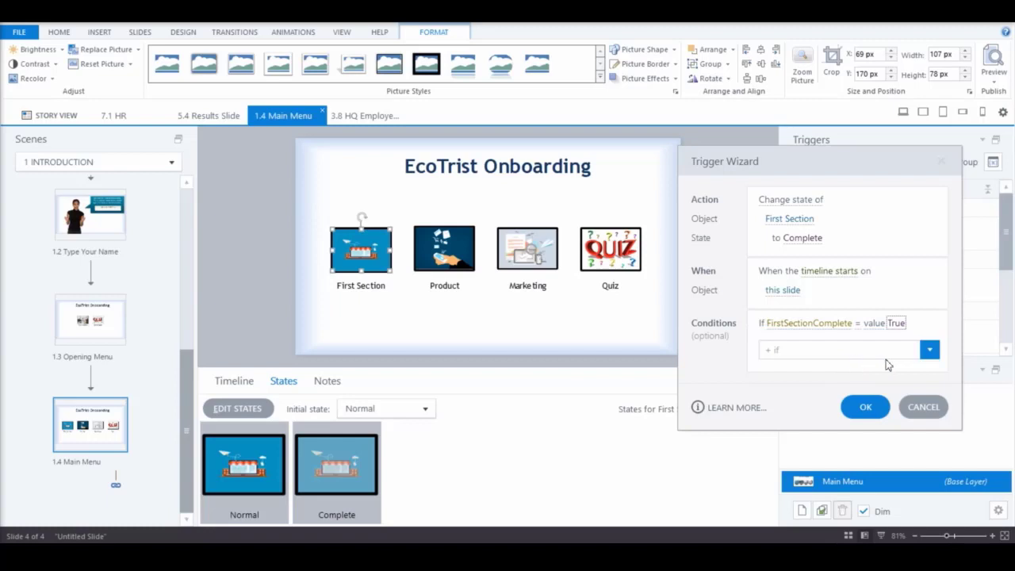
Step: Save the Complete-state trigger and open slide 3.8, the last slide of the OFFICE scene
left_click(866, 406)
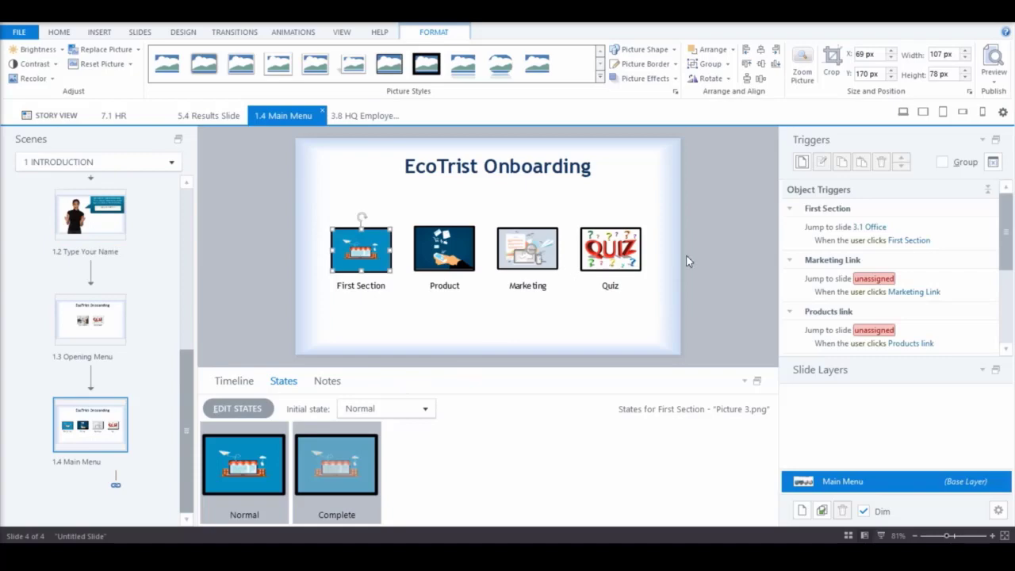
left_click(72, 119)
scroll(266, 270, "up", 1)
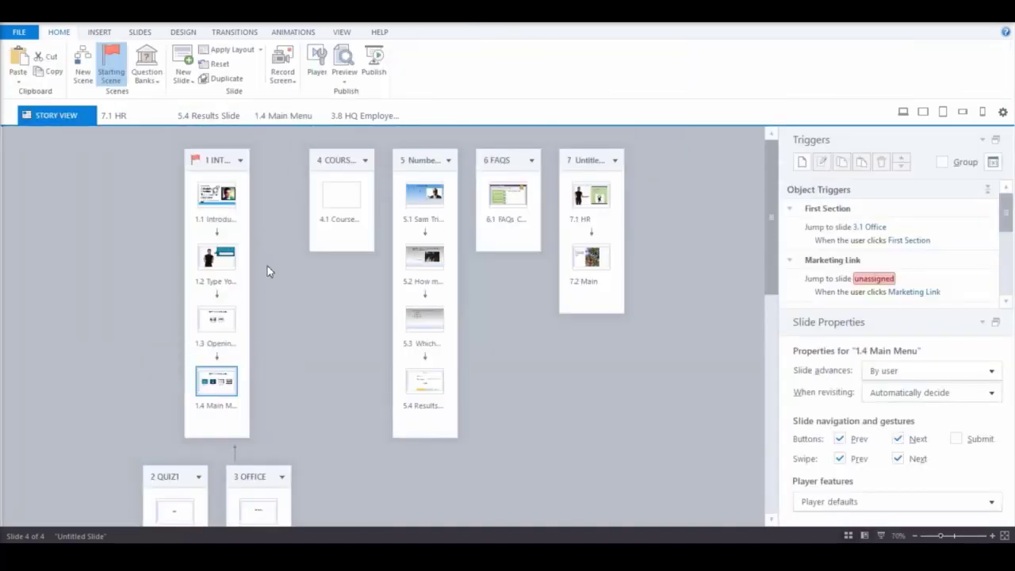
scroll(266, 269, "down", 3)
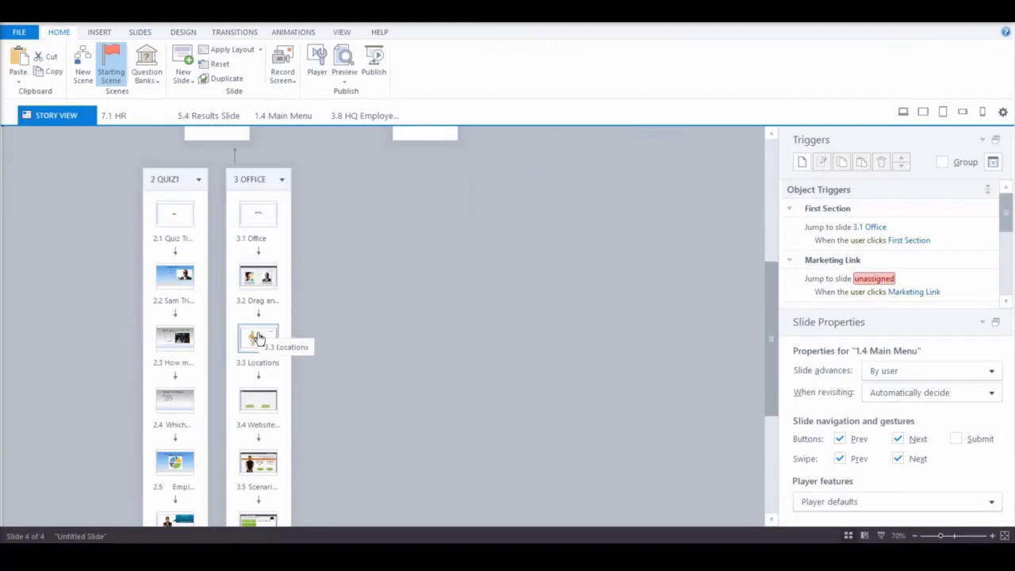
scroll(256, 336, "down", 5)
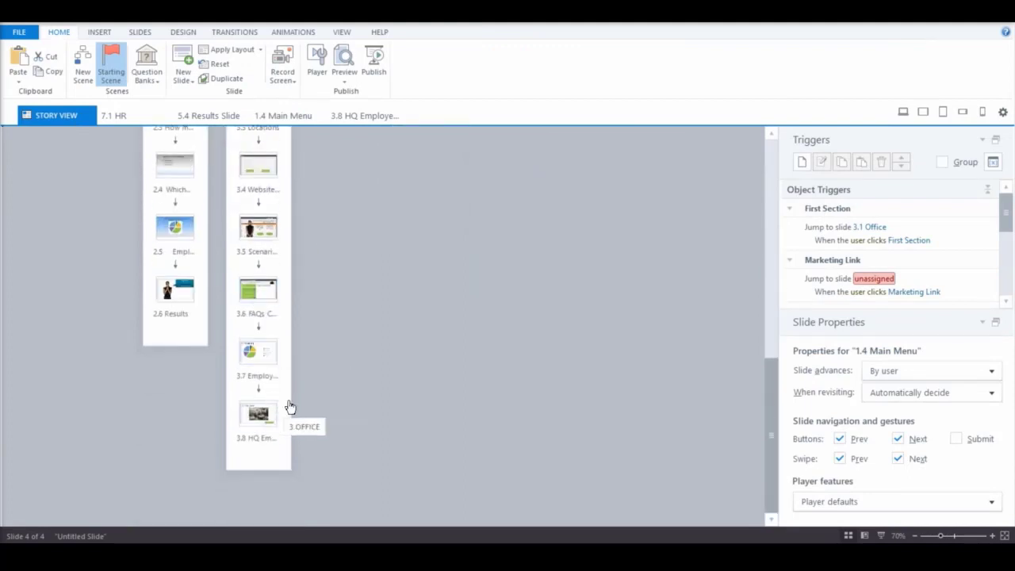
double_click(262, 415)
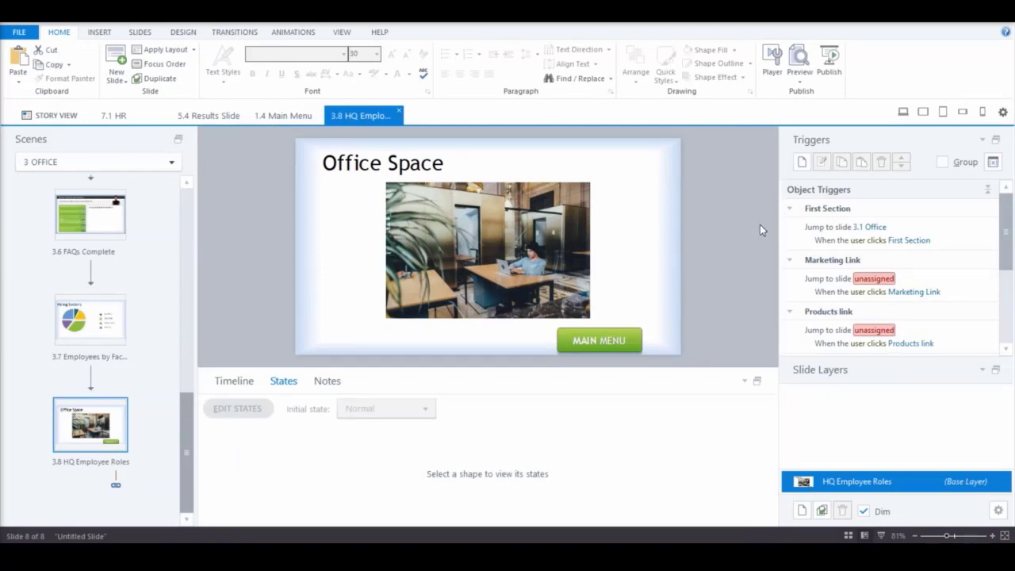
Step: Add a trigger setting variable FirstSectionComplete to True when the timeline starts on this slide, and open the preview choices
left_click(801, 163)
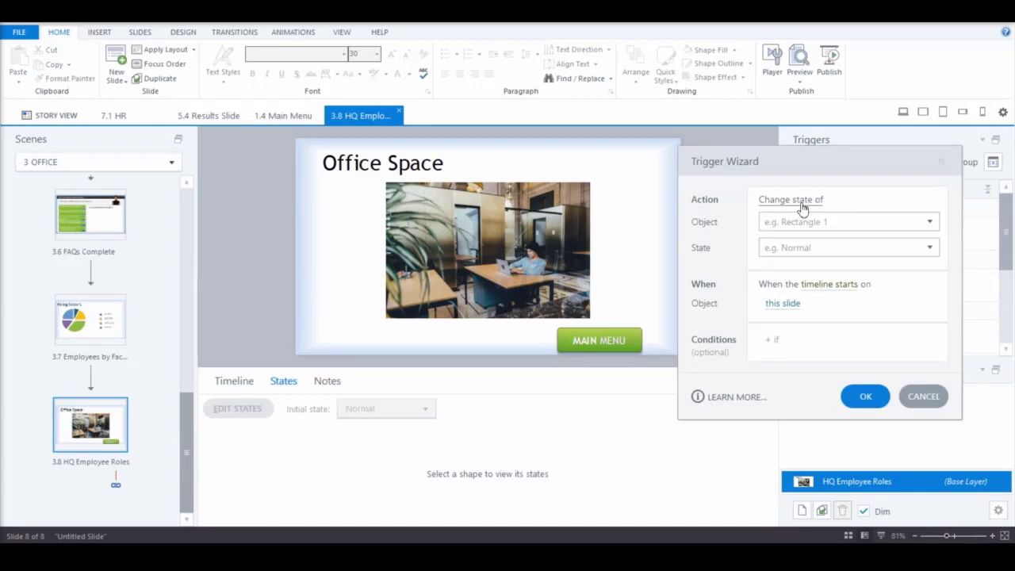
left_click(803, 208)
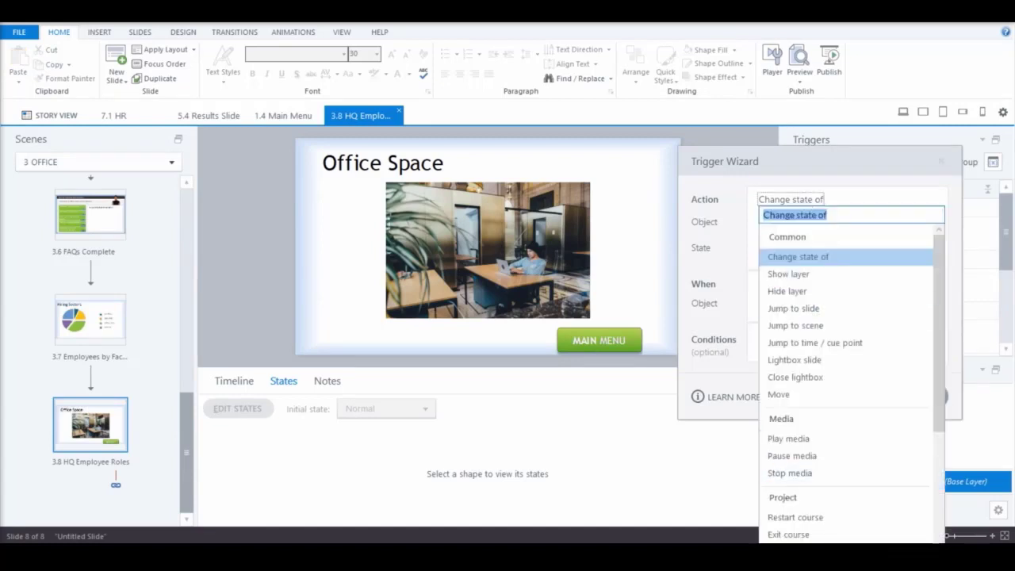
scroll(785, 536, "down", 1)
left_click(793, 533)
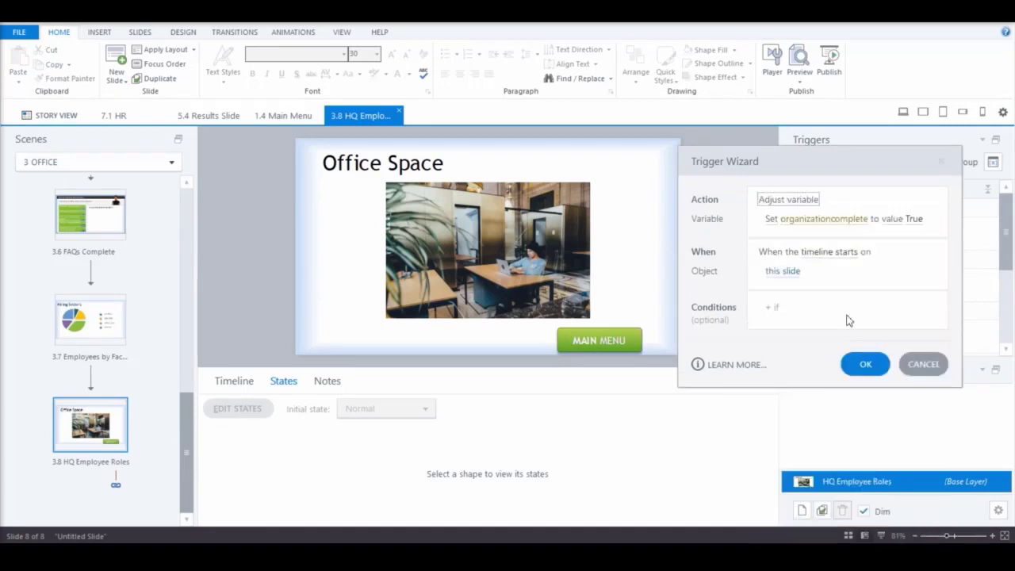
left_click(853, 228)
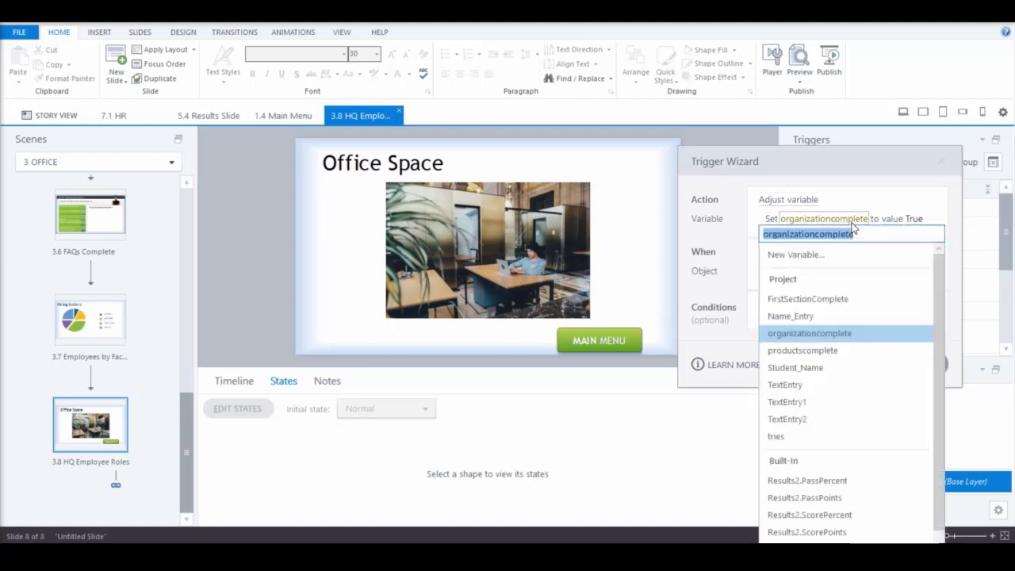
left_click(830, 296)
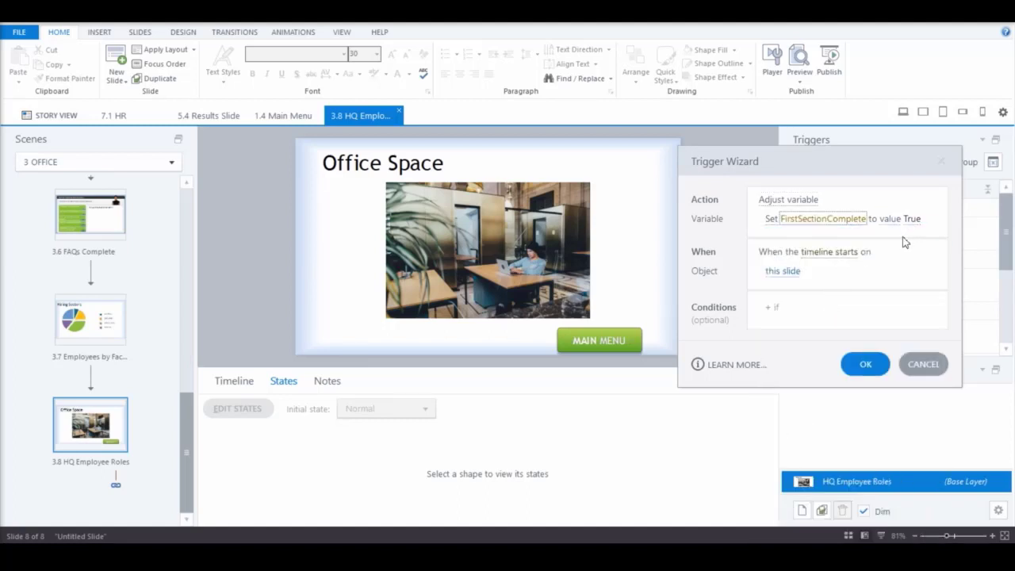
left_click(866, 365)
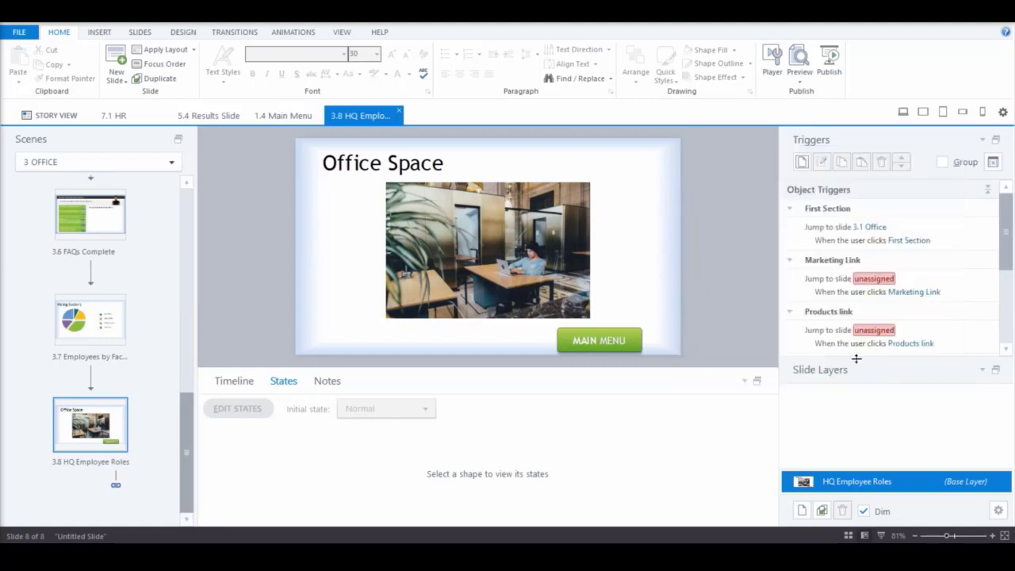
left_click(800, 80)
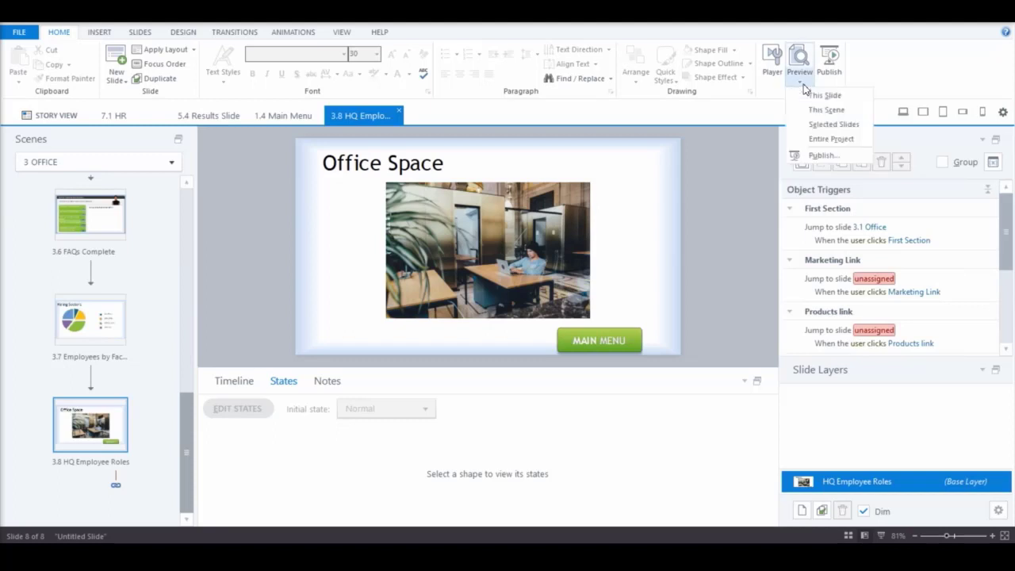
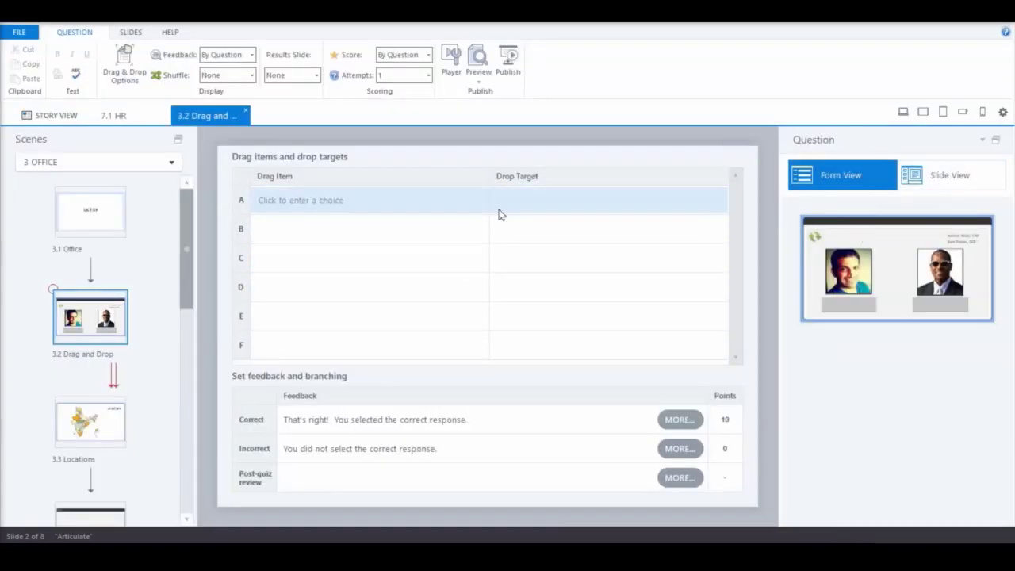
Step: Compare the Form View and Slide View of the 3.2 Drag and Drop question
left_click(955, 186)
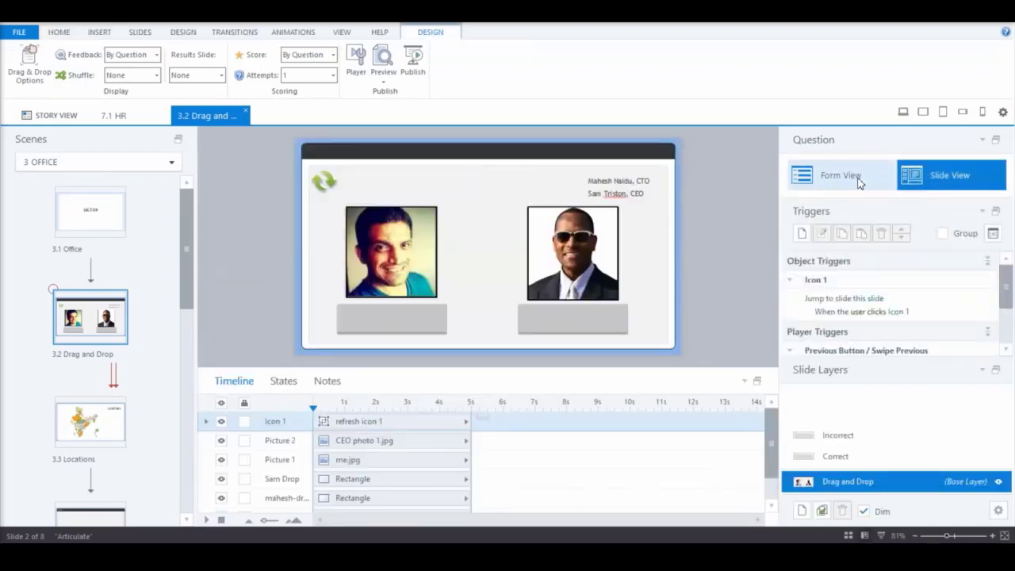
left_click(847, 178)
left_click(938, 176)
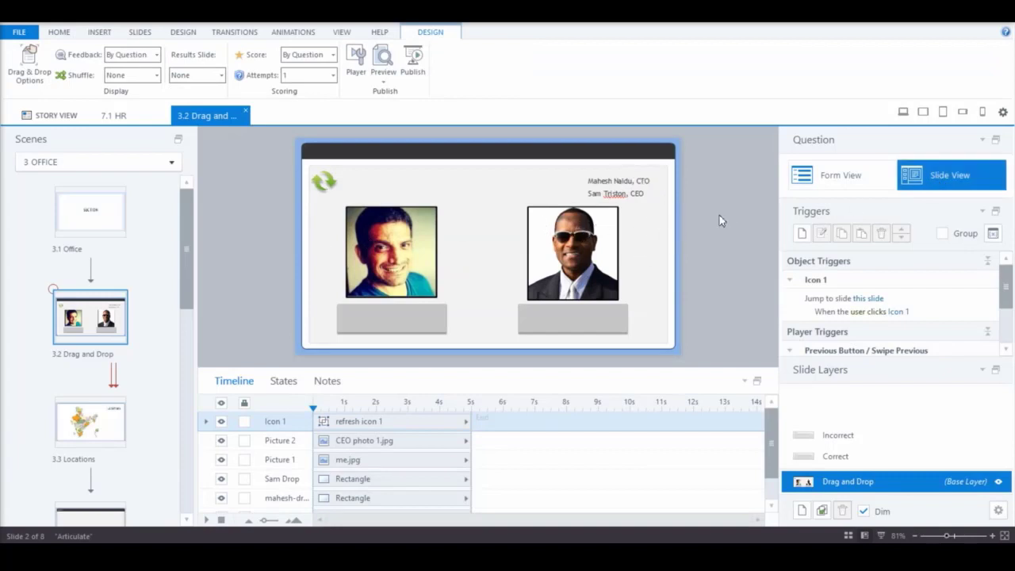
left_click(845, 176)
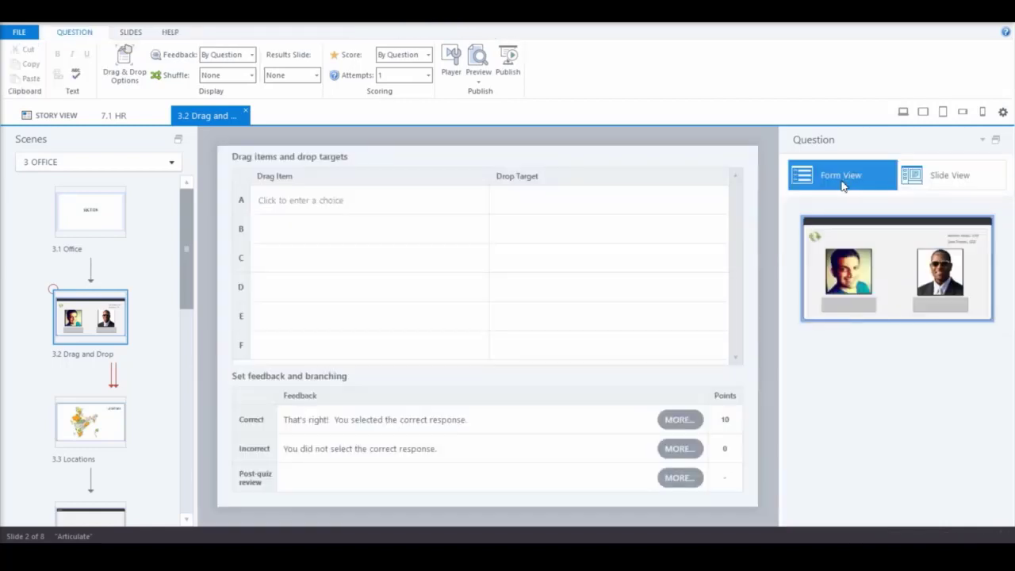
left_click(937, 183)
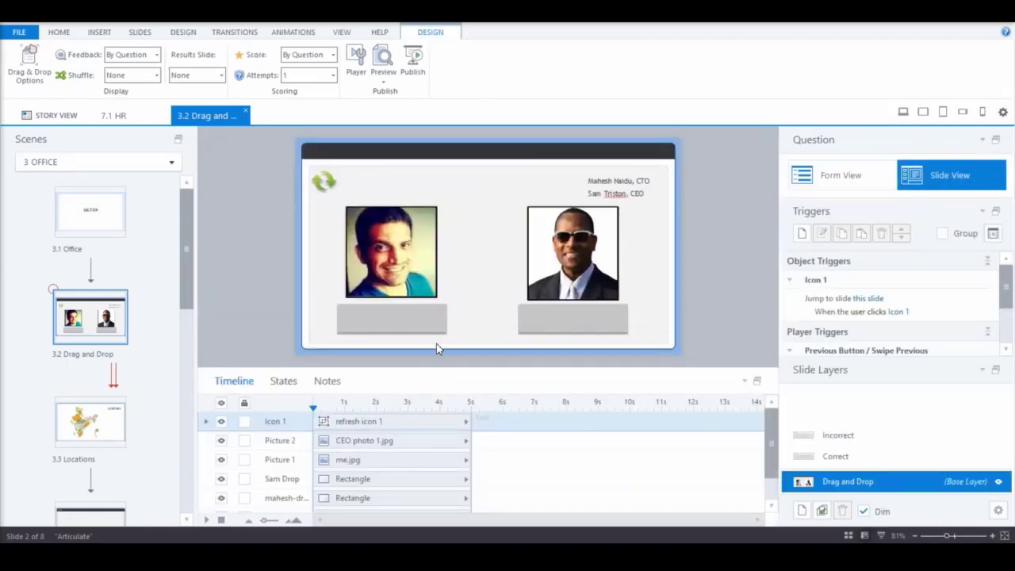
left_click(835, 179)
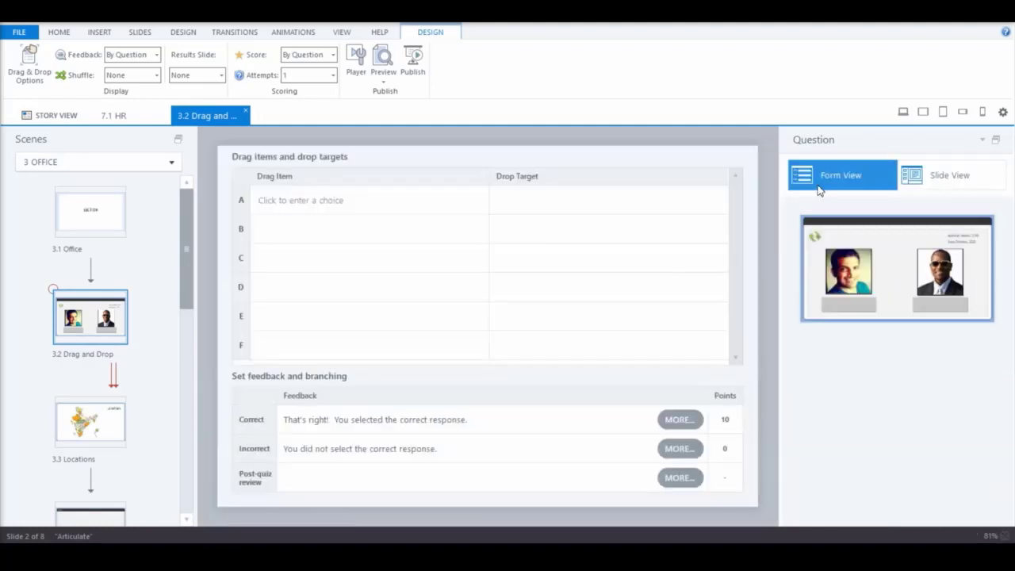
Step: In row A, pair the CEO name text as drag item with the rectangle under the CEO photo as drop target
left_click(310, 205)
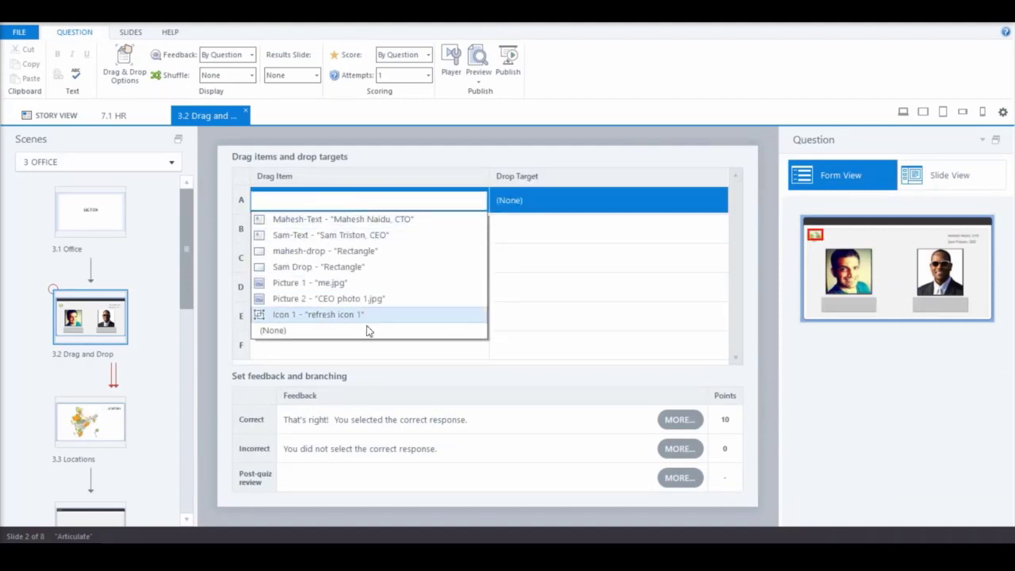
left_click(381, 237)
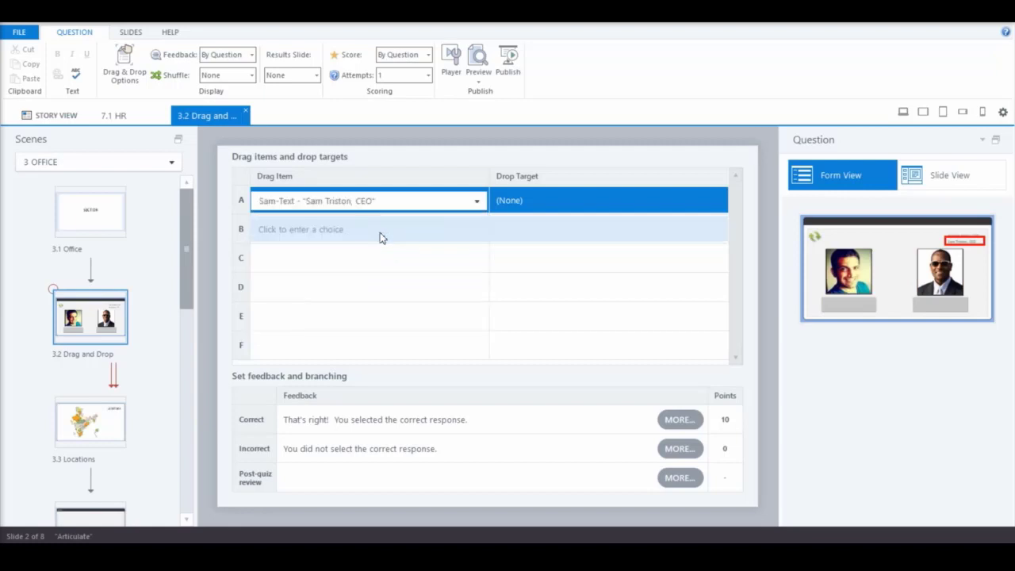
left_click(545, 206)
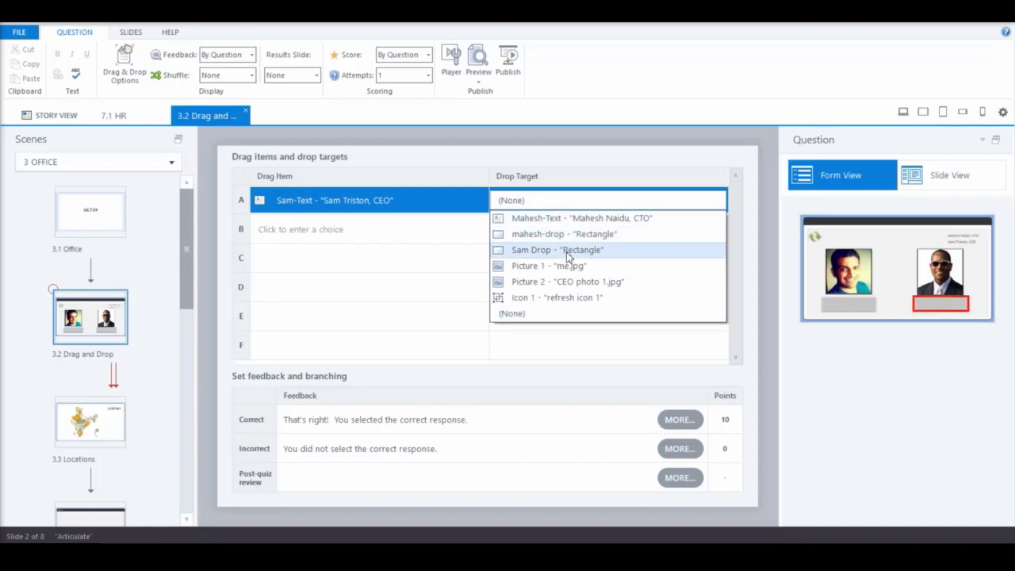
left_click(568, 251)
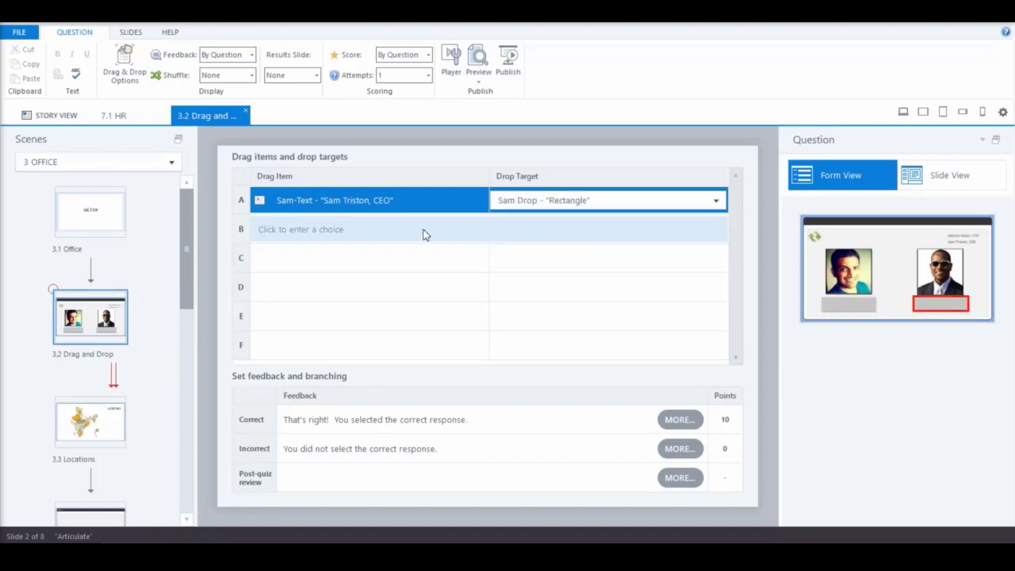
Step: In row B, pair the CTO name text as drag item with the rectangle under the CTO photo as drop target
left_click(332, 230)
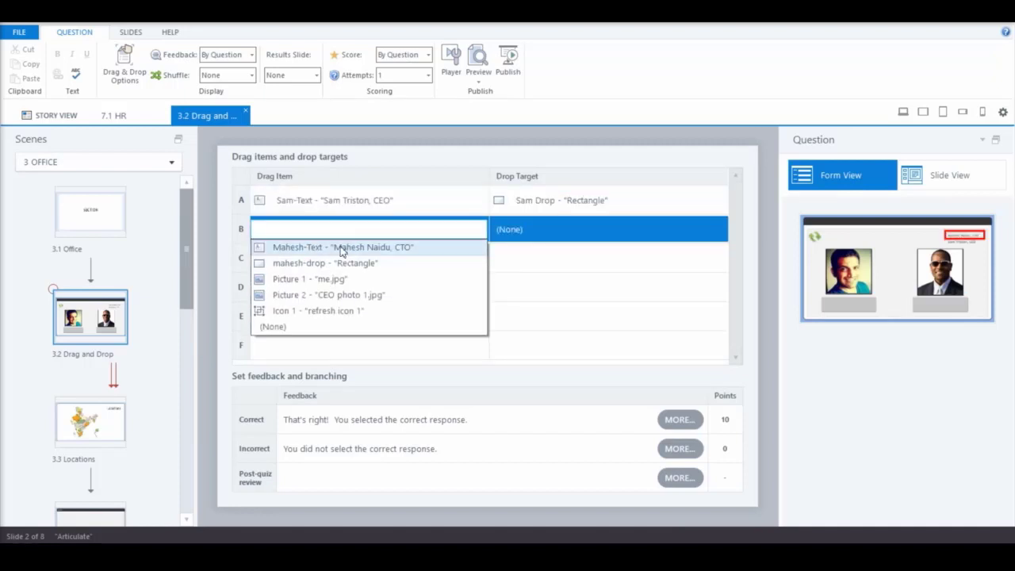
left_click(349, 249)
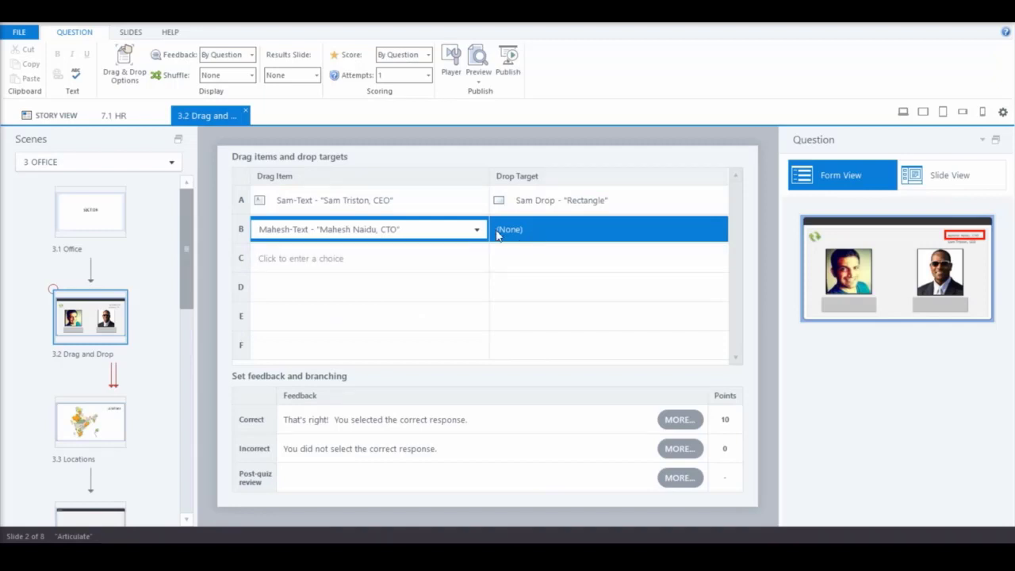
left_click(566, 237)
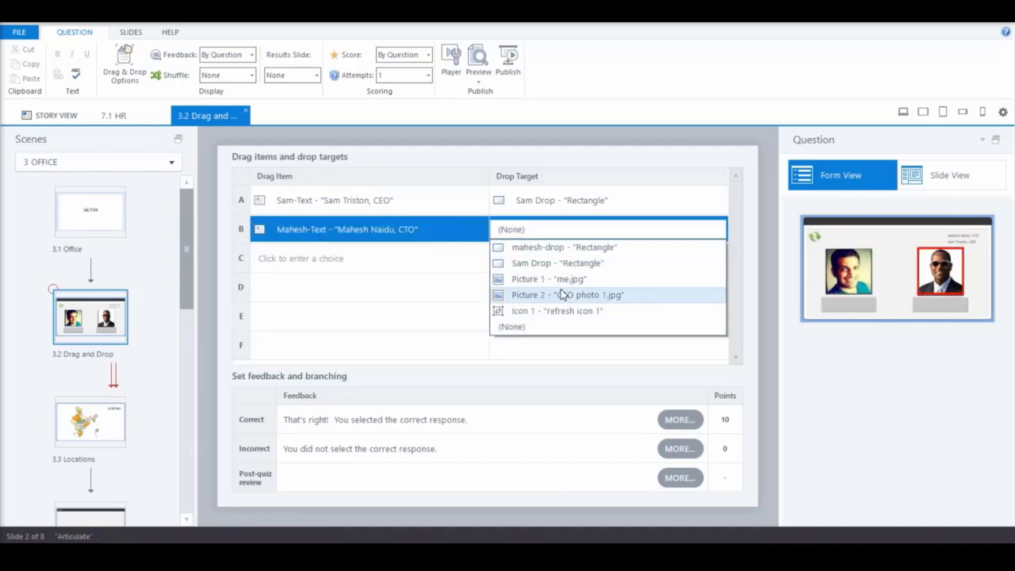
left_click(551, 248)
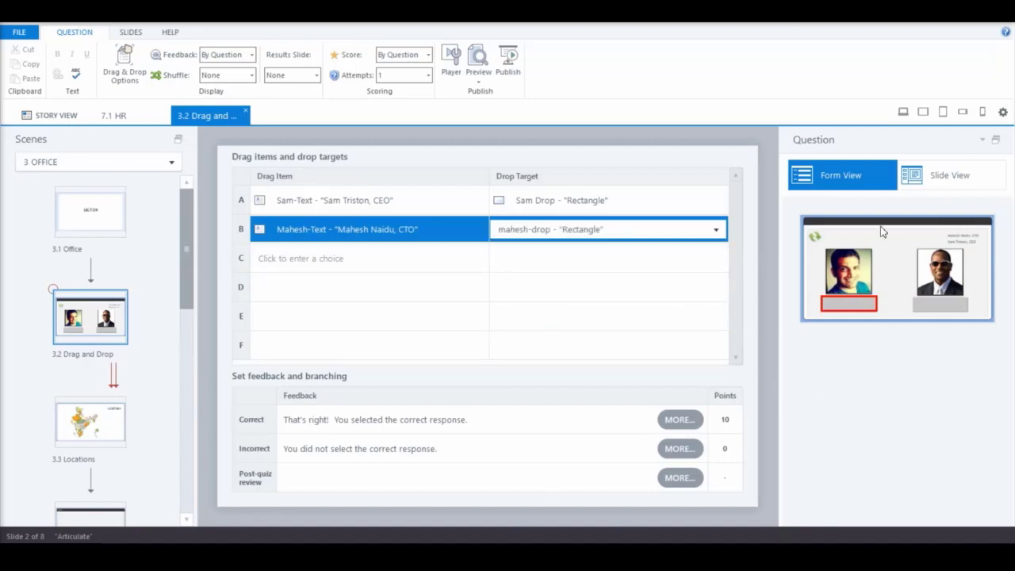
Step: In the Drag & Drop Options, make items return to their start point if dropped outside any drop target
left_click(925, 181)
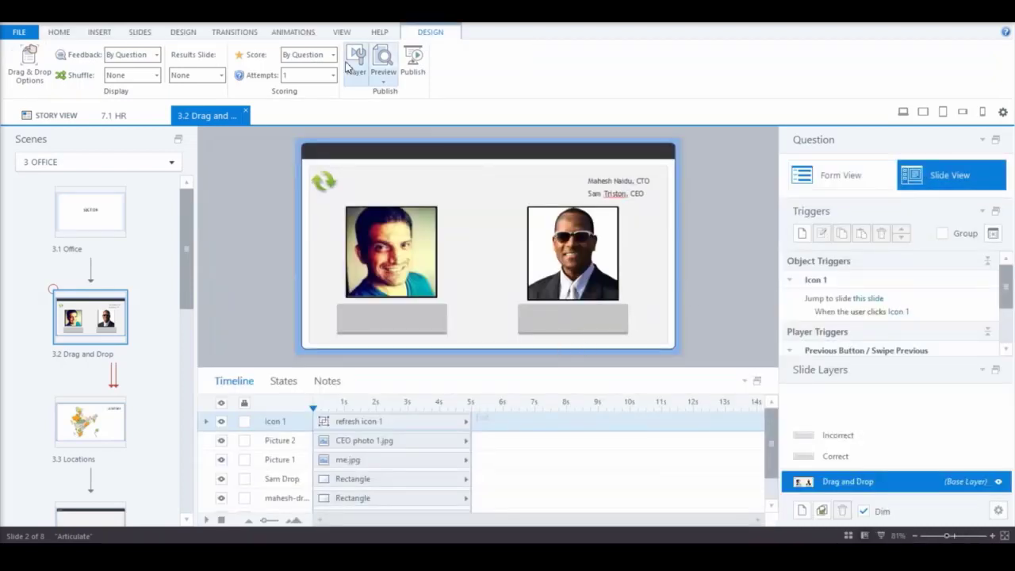
left_click(31, 76)
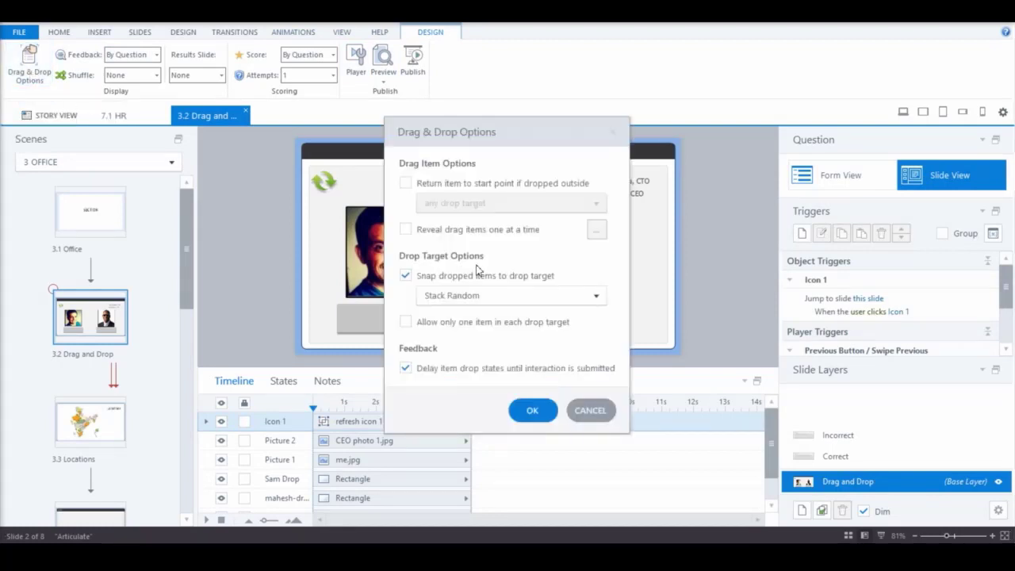
left_click_drag(544, 149, 822, 152)
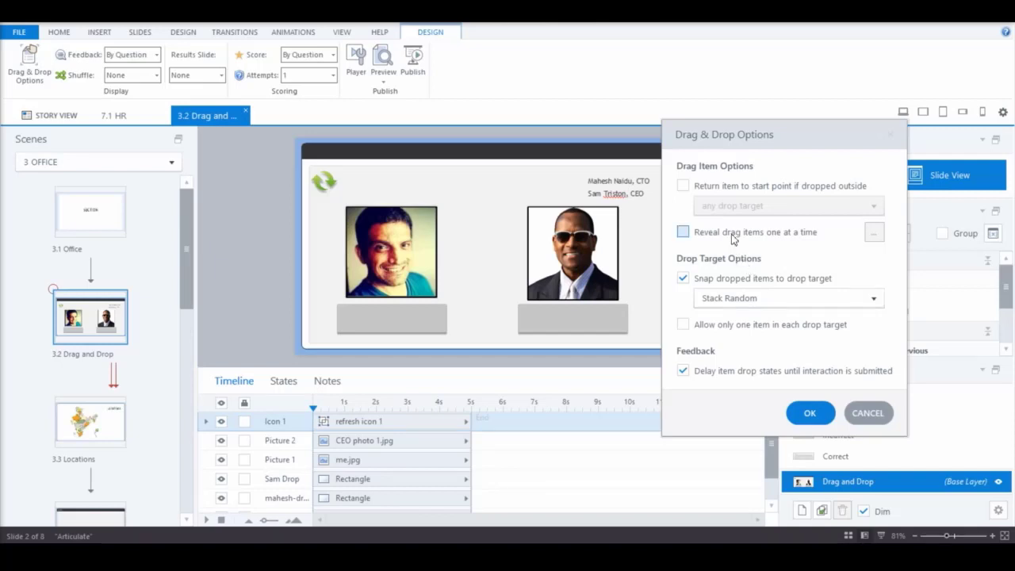
left_click(682, 186)
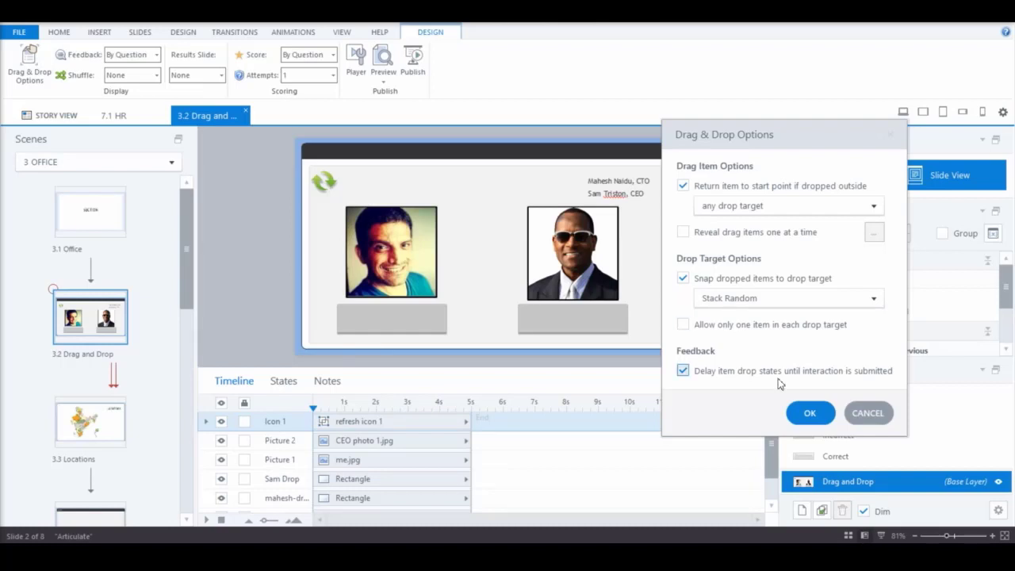
left_click(810, 412)
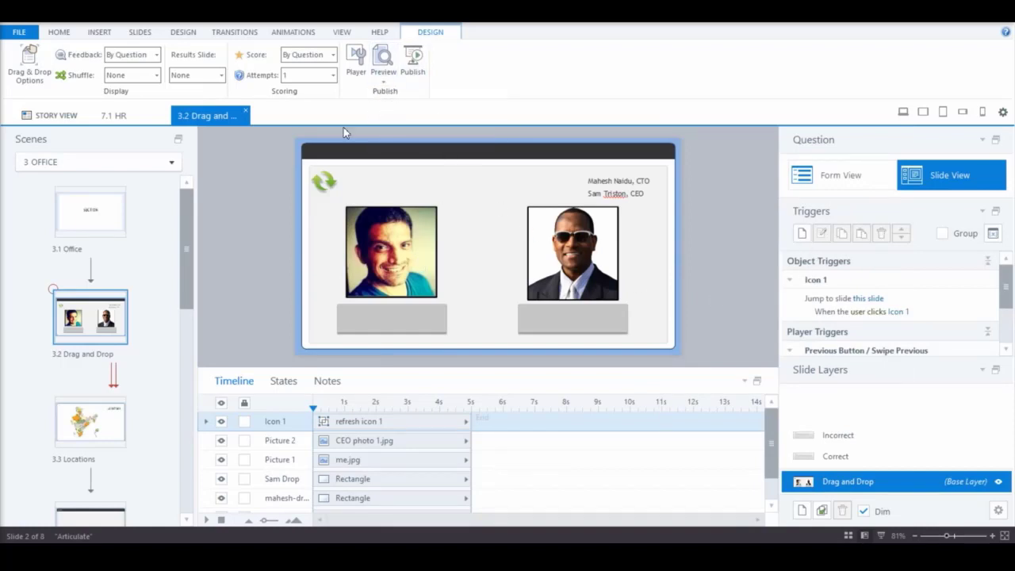
left_click(19, 31)
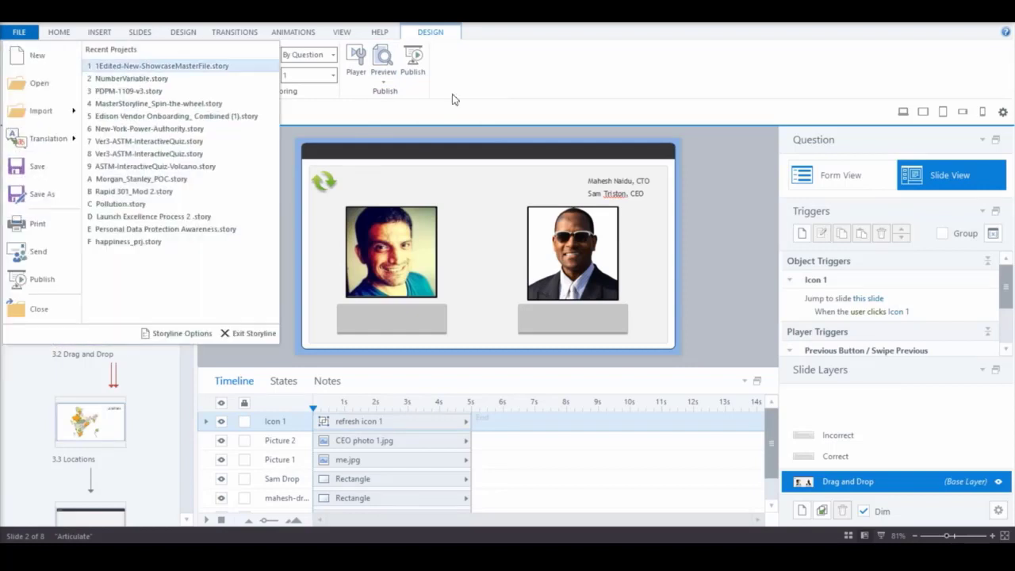
left_click(532, 113)
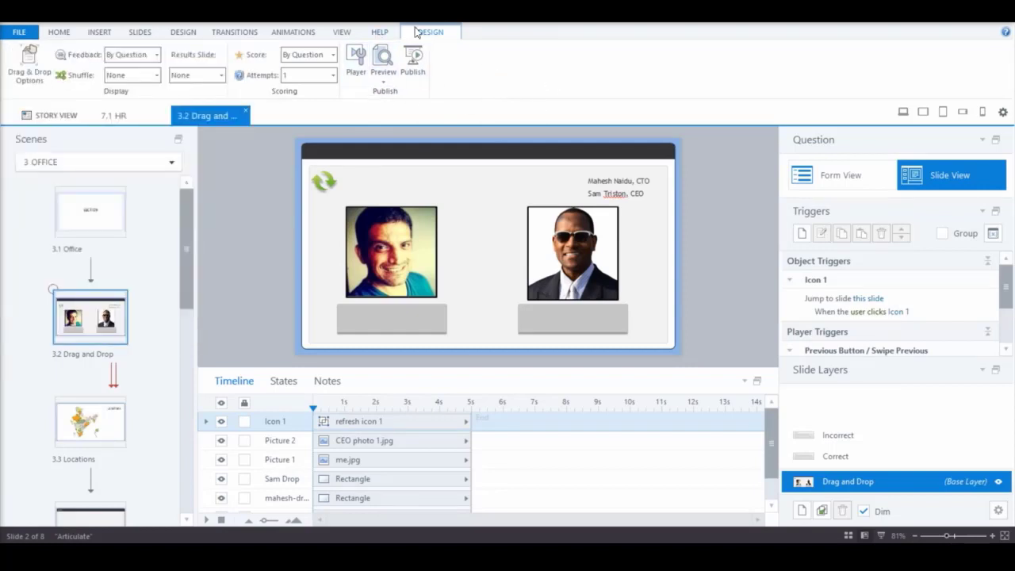
Step: Preview the 3.2 Drag and Drop question, match the CTO and CEO names to their correct photos, and submit the answer
left_click(383, 62)
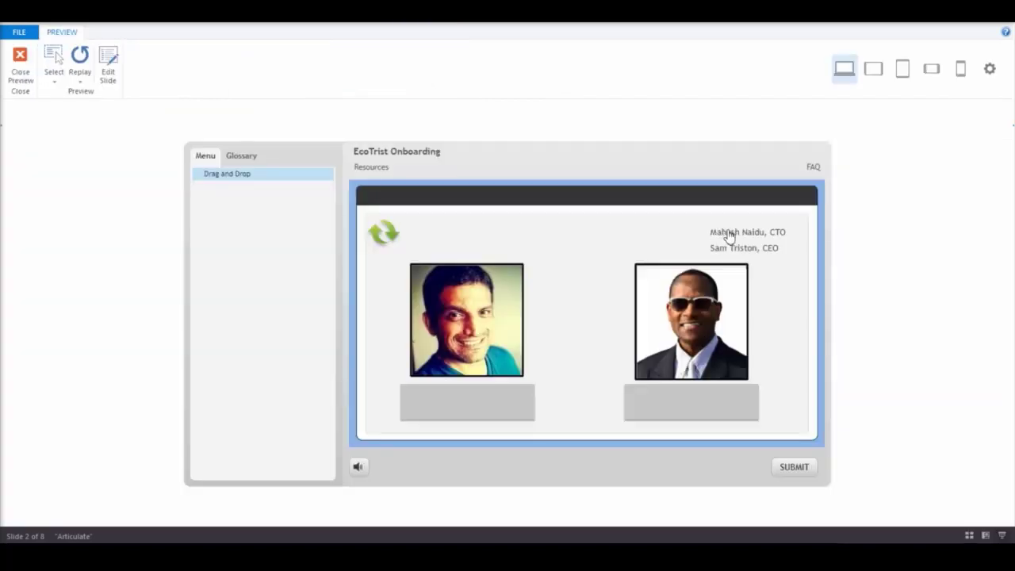
left_click_drag(711, 242, 452, 406)
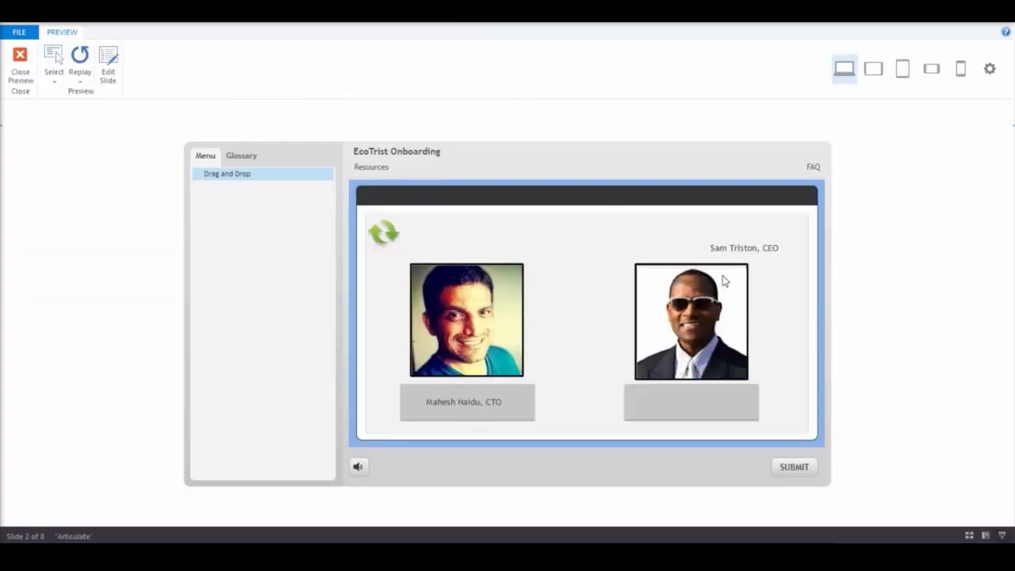
left_click_drag(738, 253, 695, 410)
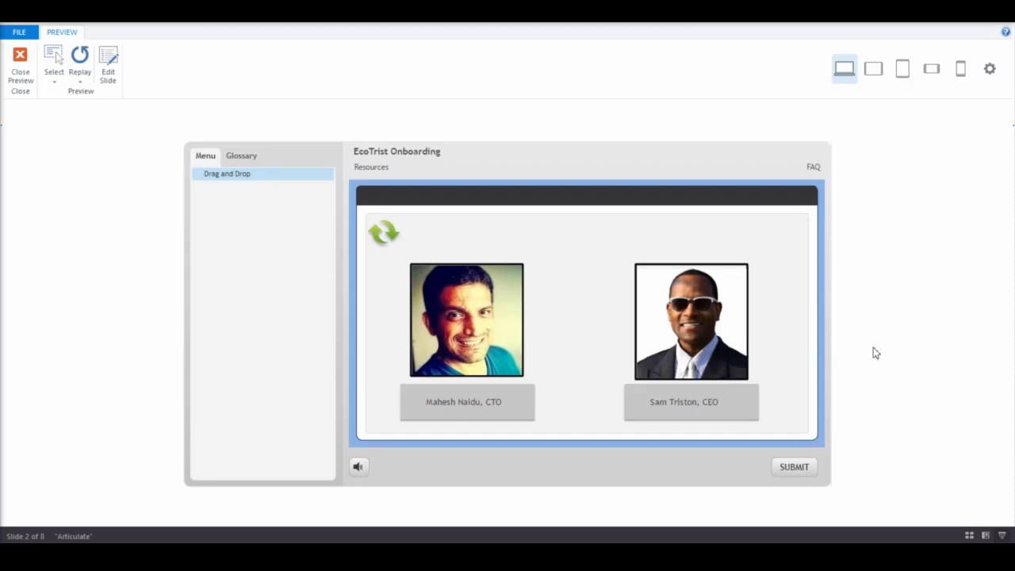
left_click(795, 468)
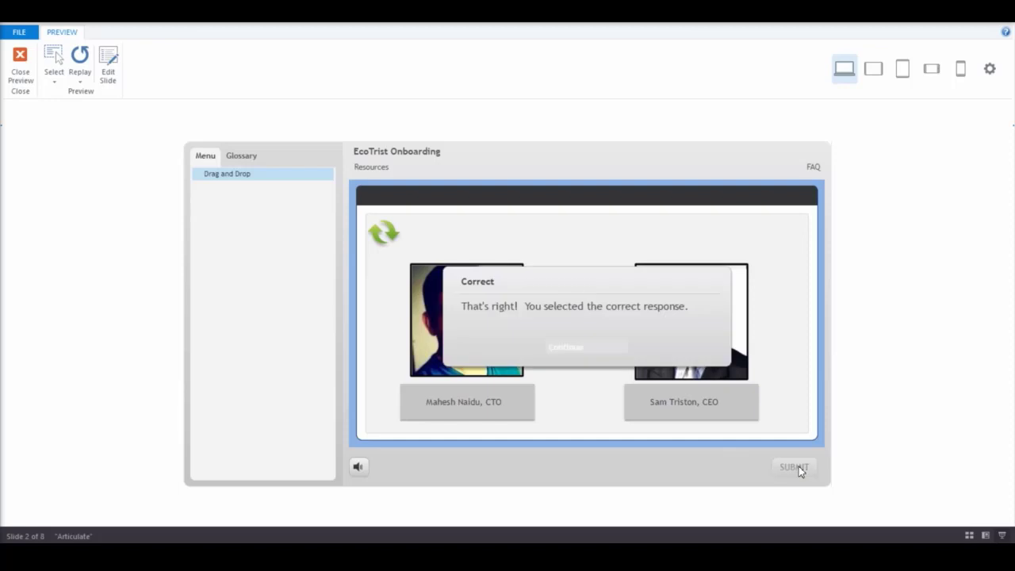
left_click(563, 351)
Step: Retry the previewed question with the two names swapped onto the wrong photos and submit the answer
left_click(527, 335)
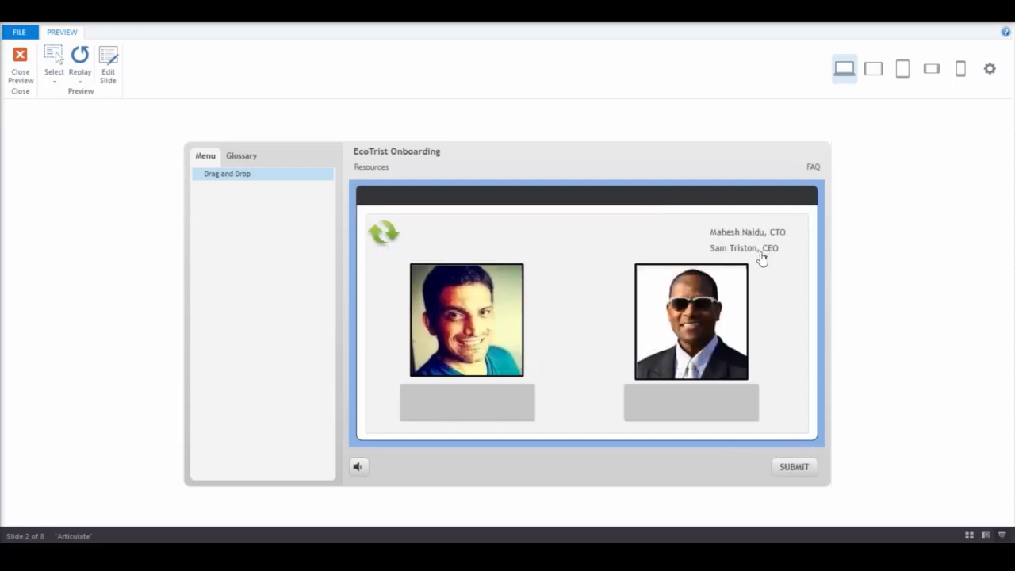
left_click_drag(758, 254, 478, 414)
left_click_drag(751, 240, 714, 410)
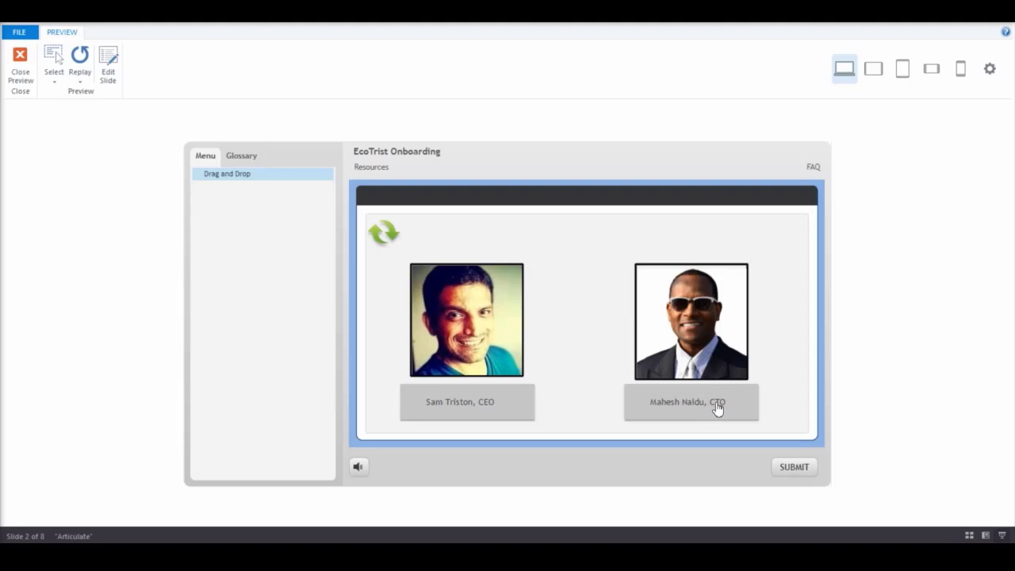
left_click(796, 467)
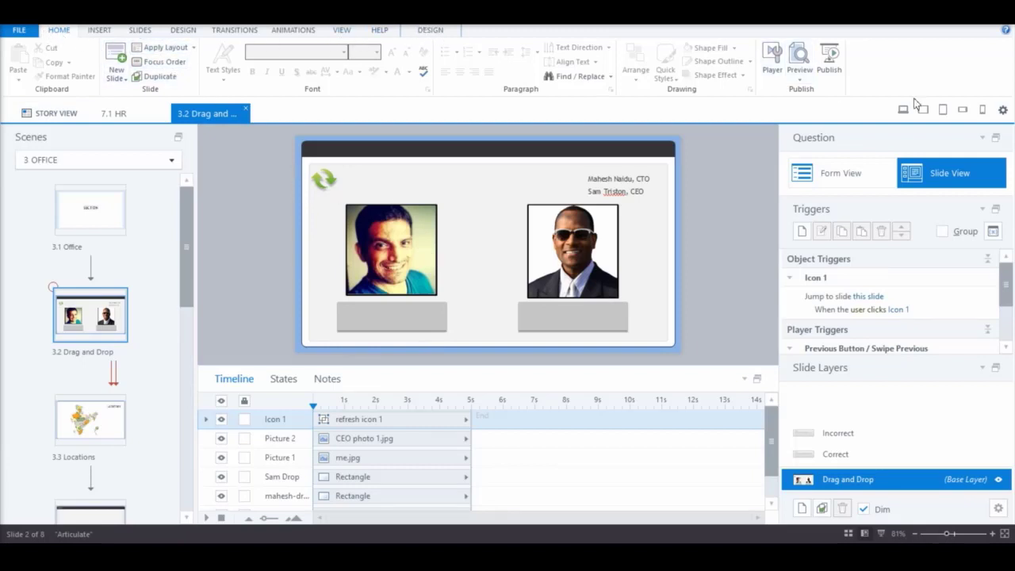
Step: Examine the Review 360, Web and Video publishing options, including the video dimensions and both navigation modes
left_click(829, 62)
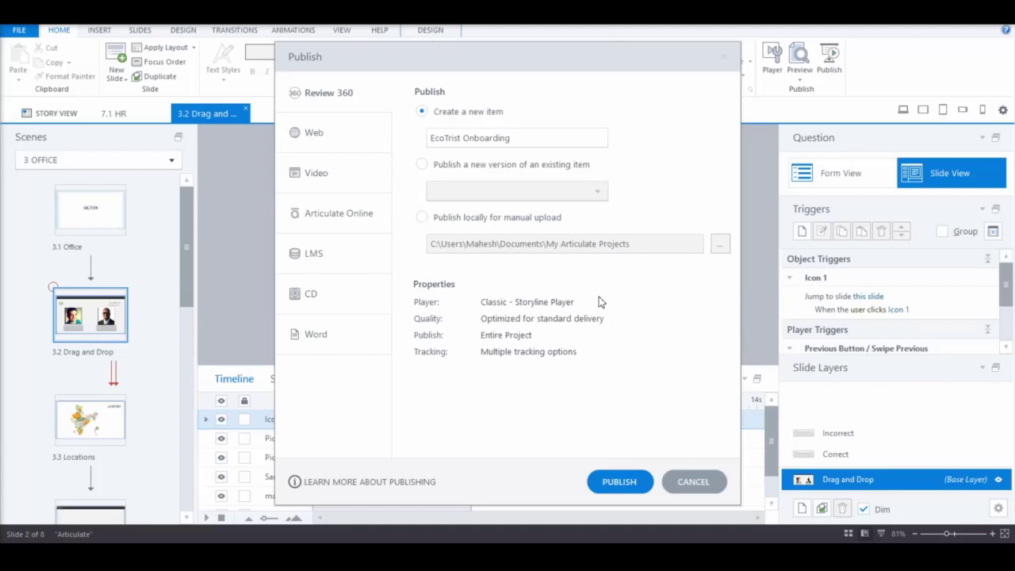
left_click(339, 140)
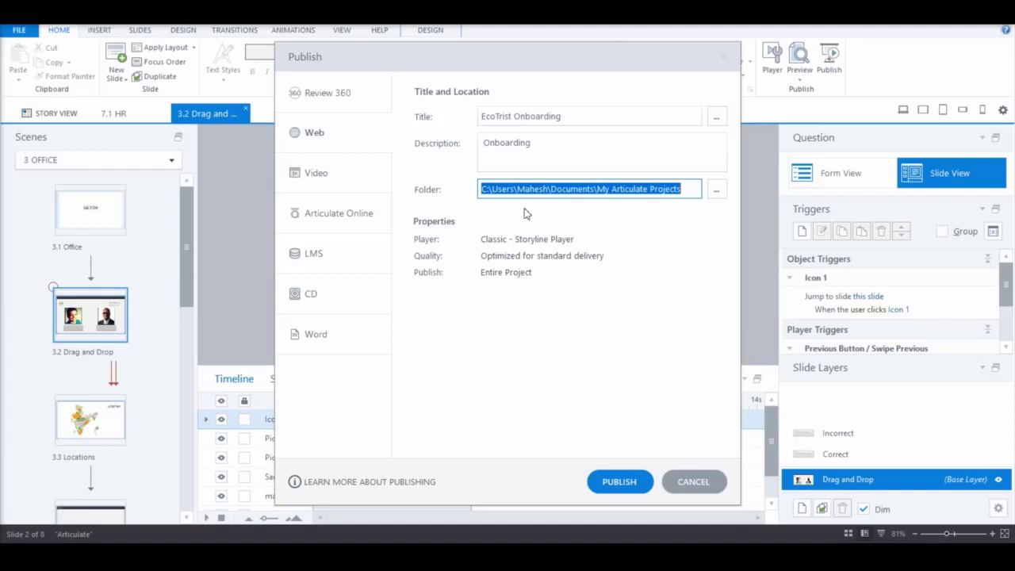
left_click(345, 190)
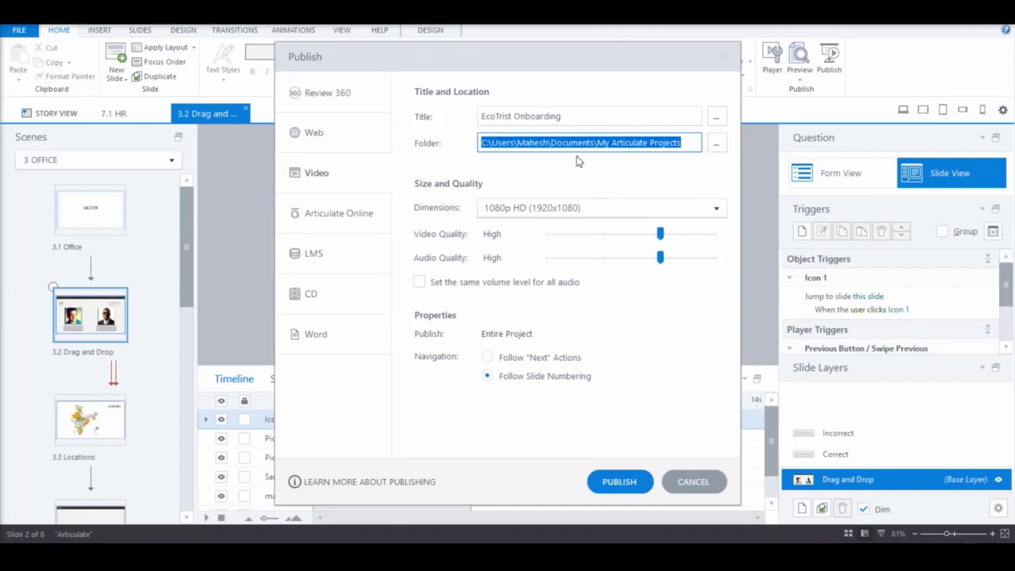
left_click(722, 214)
left_click(722, 211)
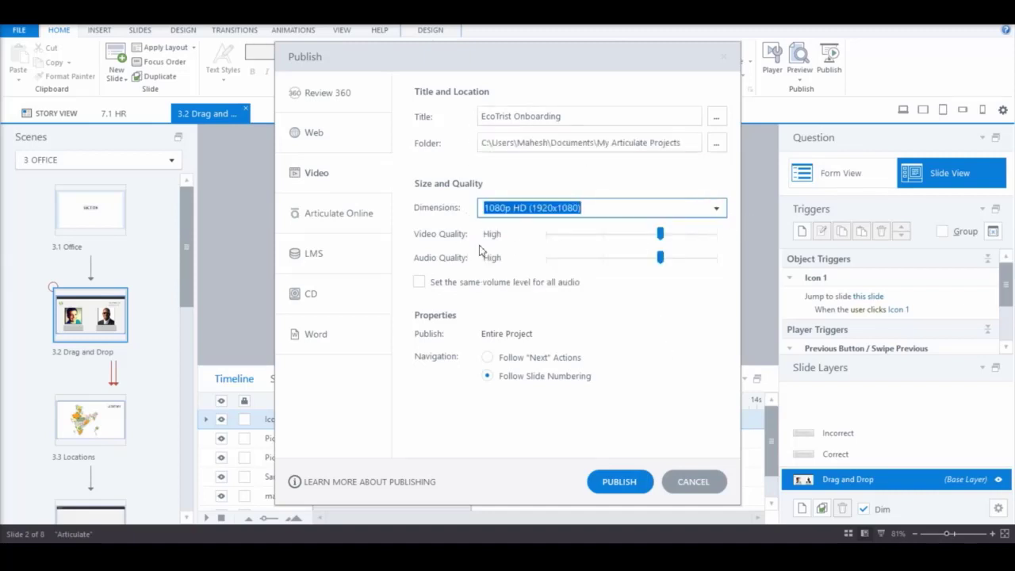
left_click(491, 358)
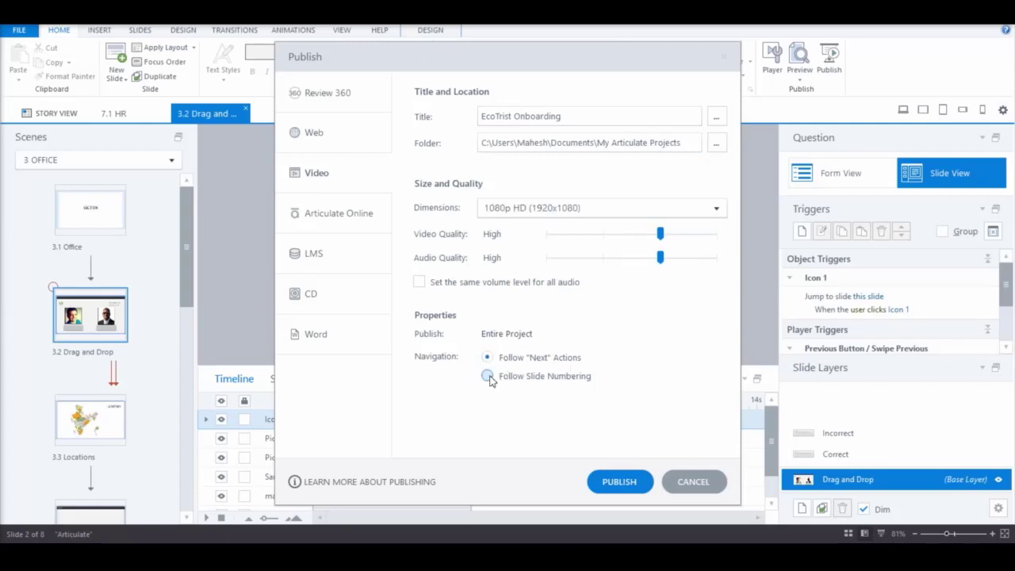
left_click(487, 377)
Step: Examine the Articulate Online and LMS publishing options, including the LMS output standards and the reporting and tracking settings
left_click(343, 215)
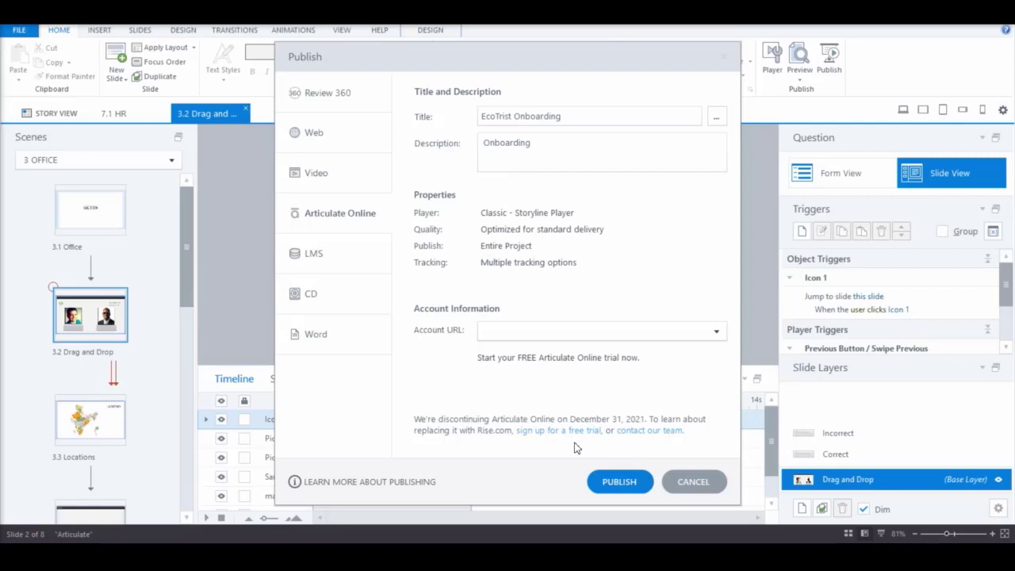
left_click(341, 258)
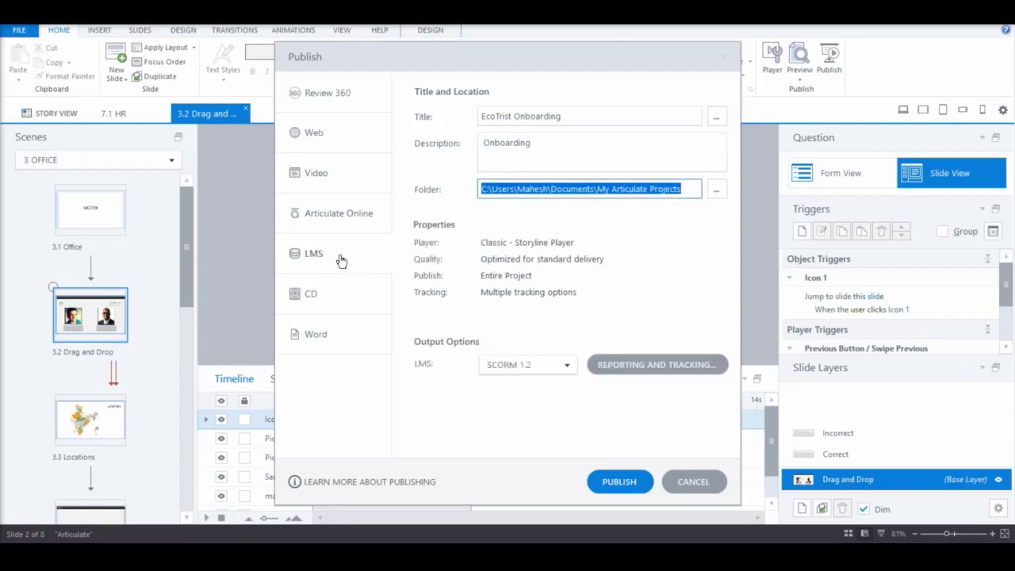
left_click(565, 368)
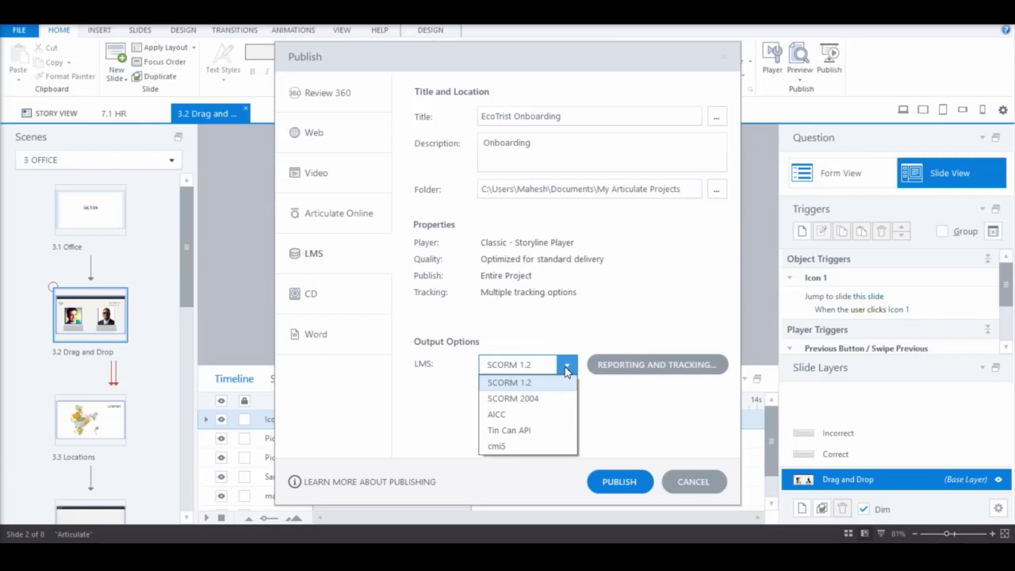
left_click(566, 369)
left_click(661, 367)
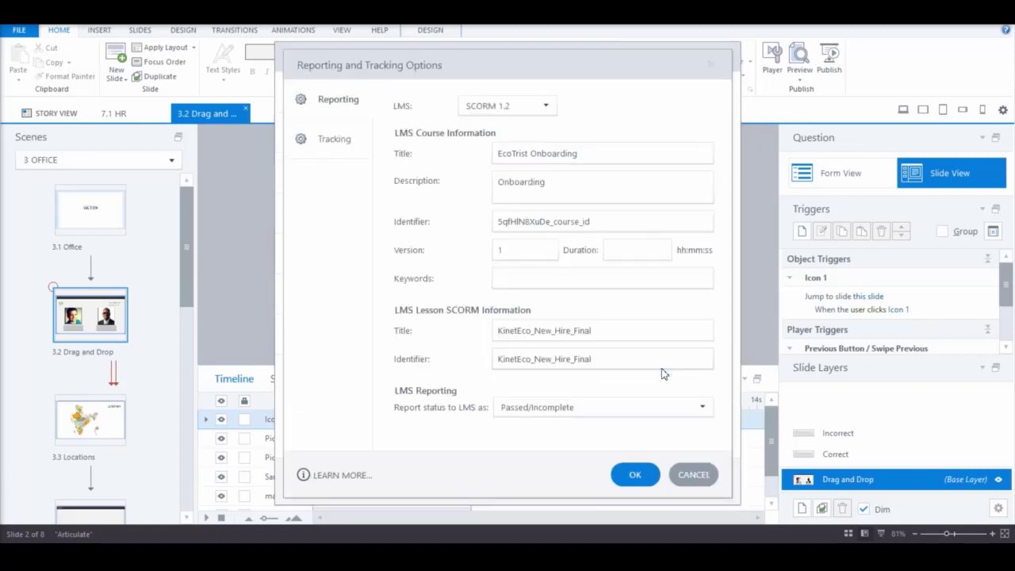
left_click(334, 137)
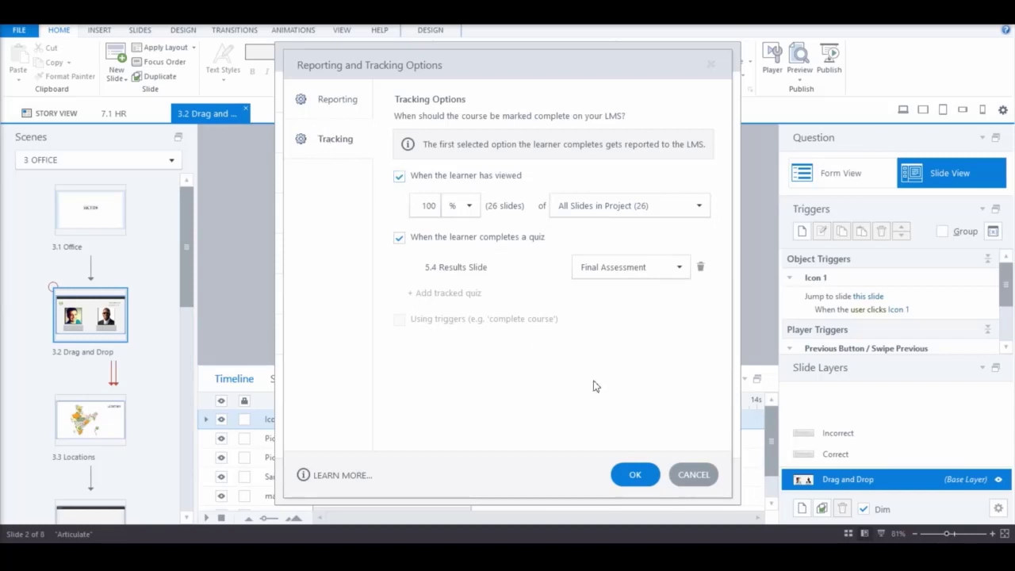
left_click(691, 474)
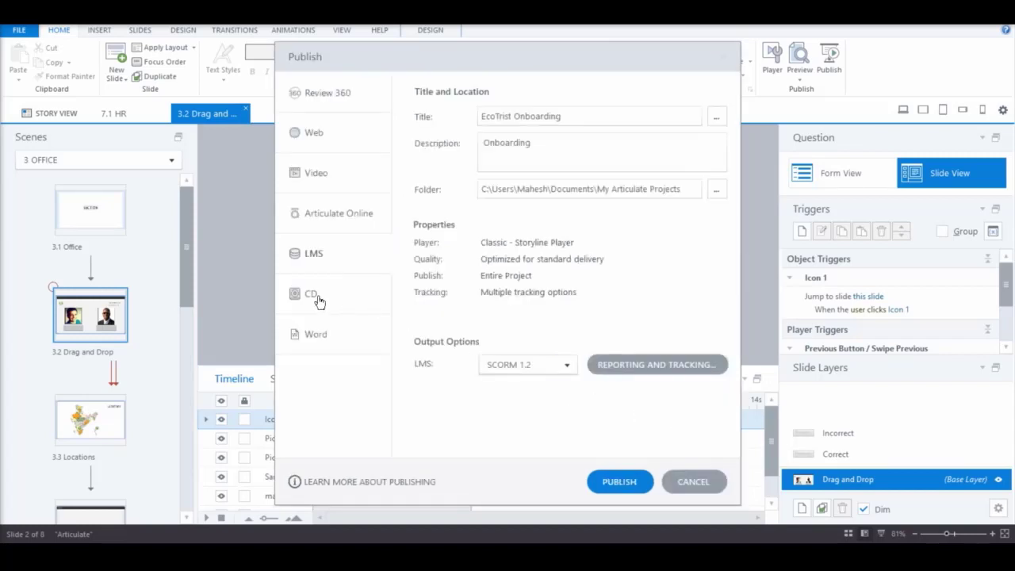
Step: Examine the CD and Word publishing options, including the available screenshot sizes for the Word output
left_click(315, 295)
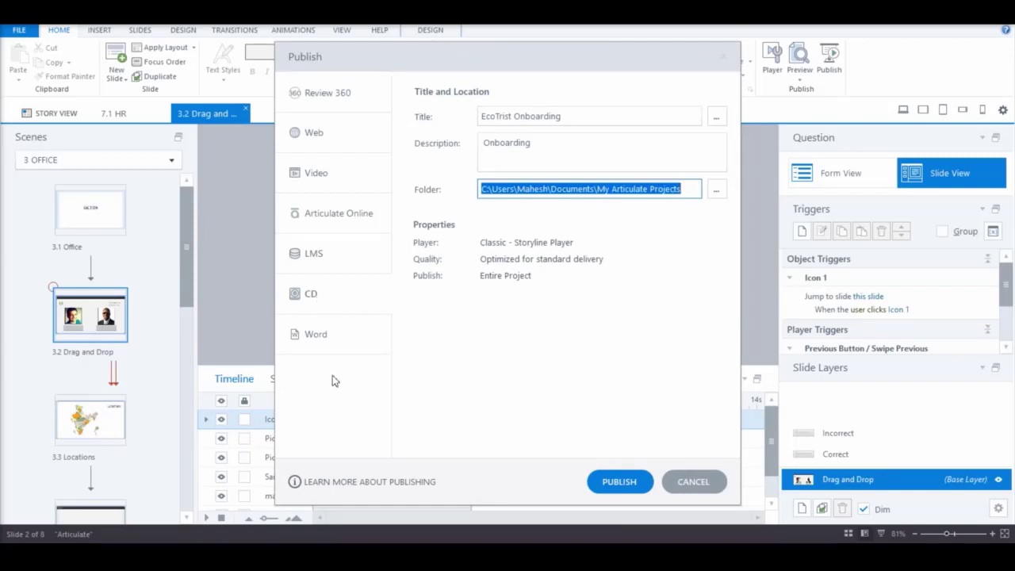
left_click(325, 338)
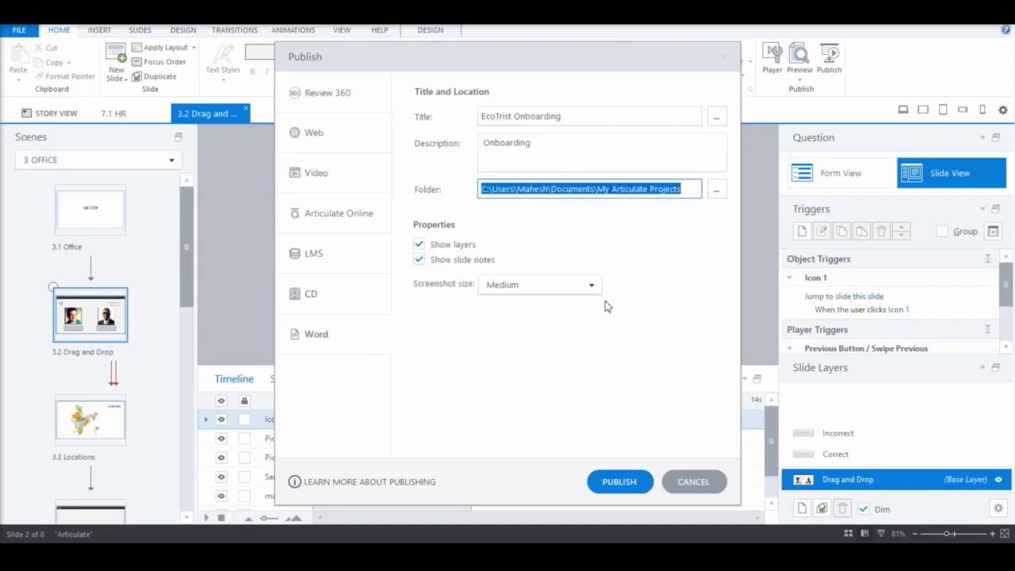
left_click(591, 284)
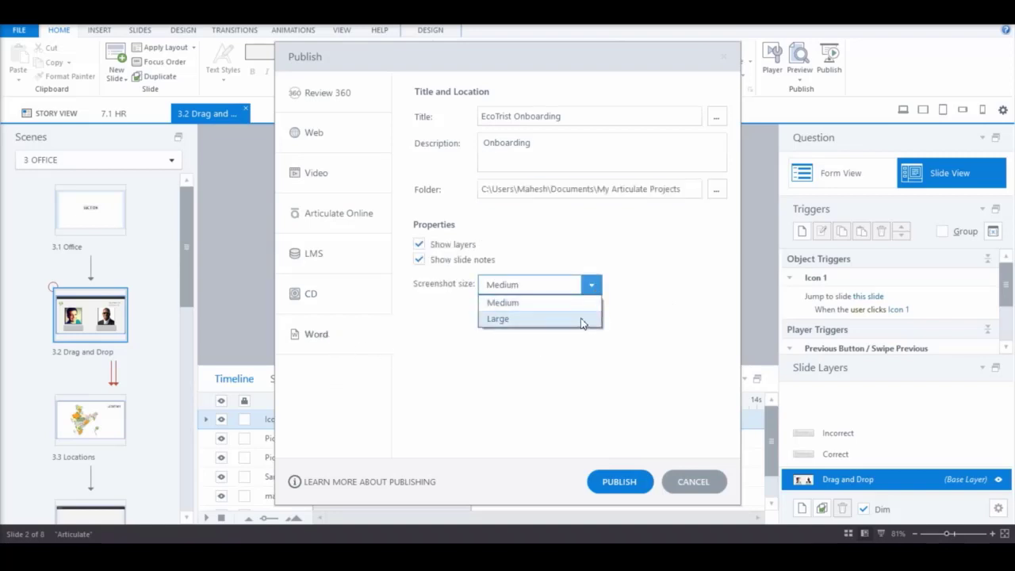
left_click(658, 292)
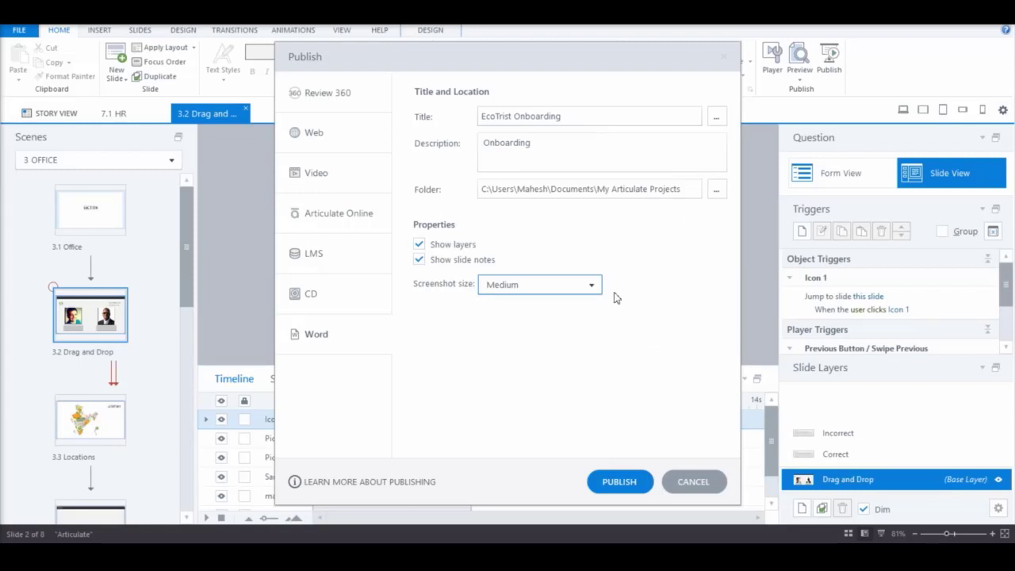
left_click(593, 287)
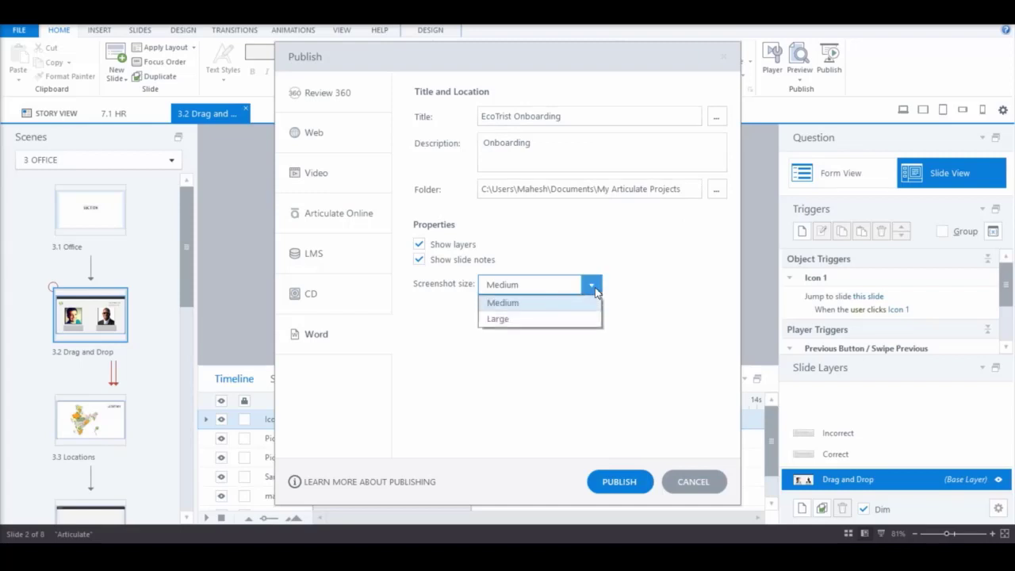
left_click(594, 289)
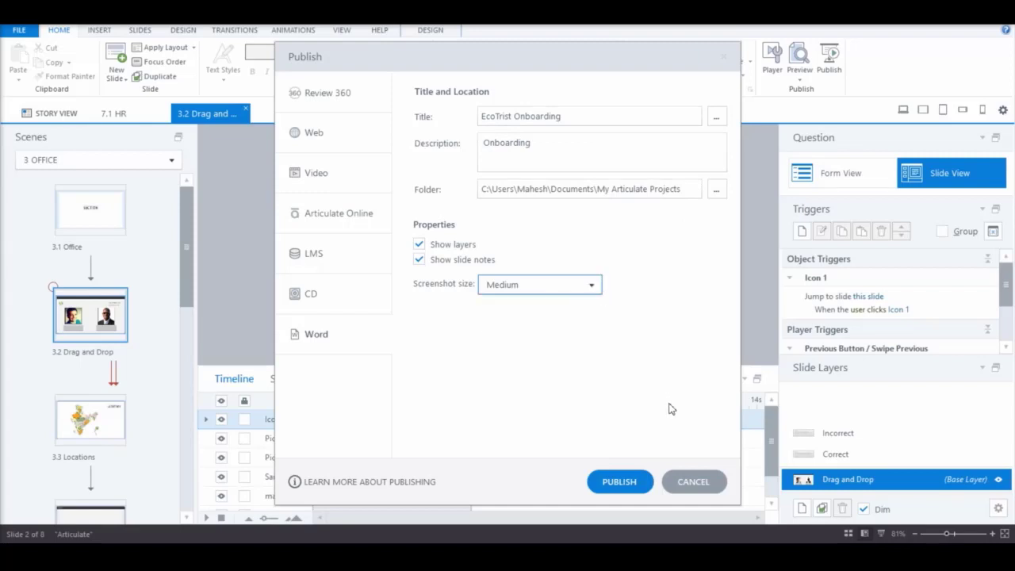